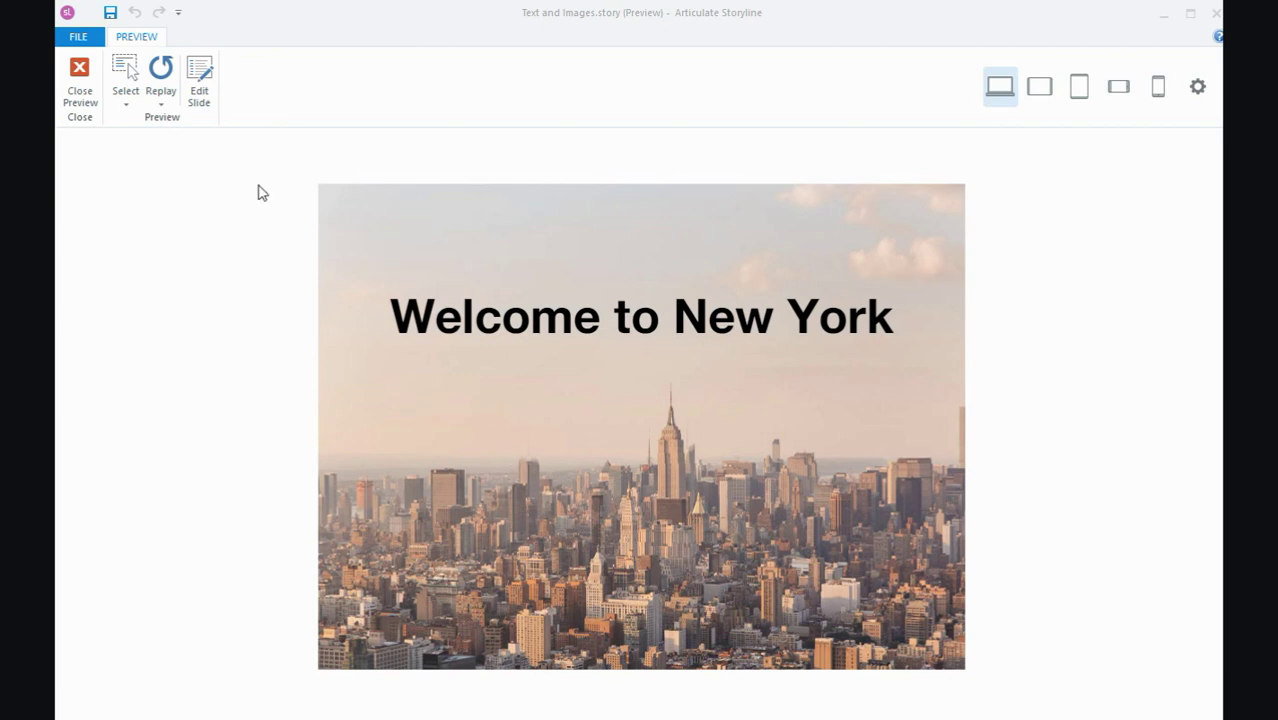
# Step: Replay the scene preview, answer Option A to see the red wrong-answer feedback, then exit
pyautogui.click(164, 110)
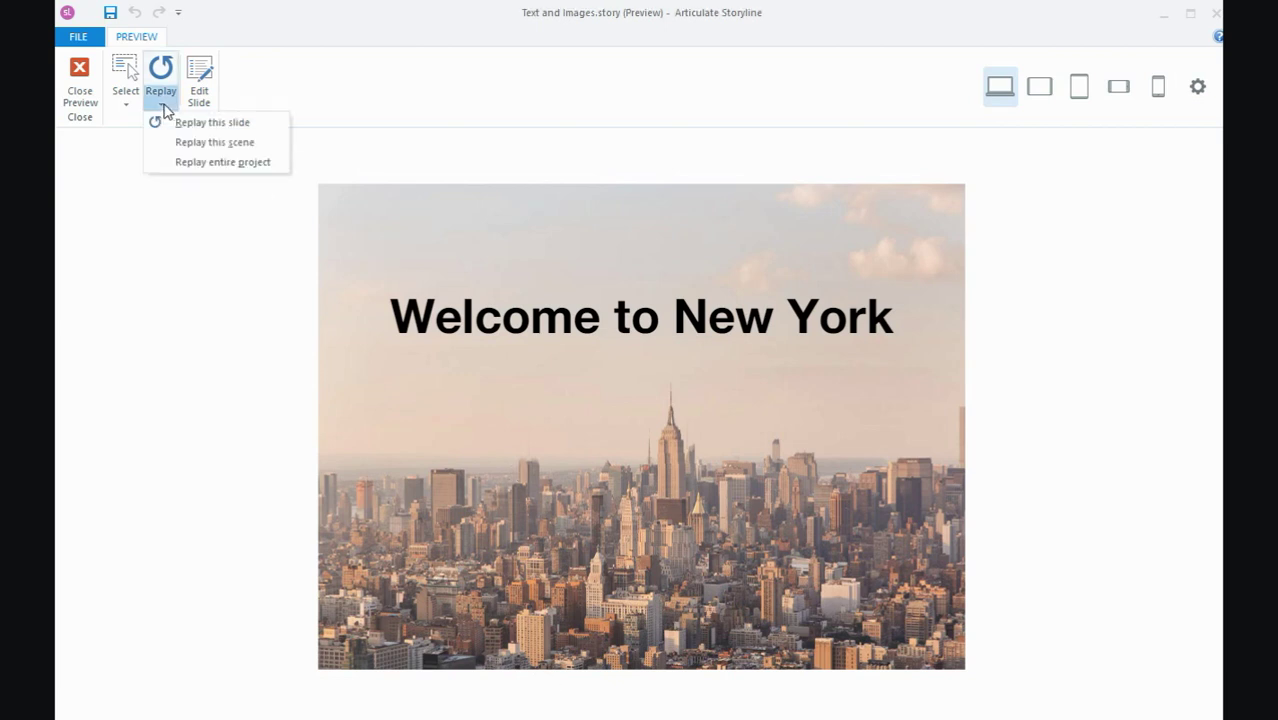
pyautogui.click(182, 143)
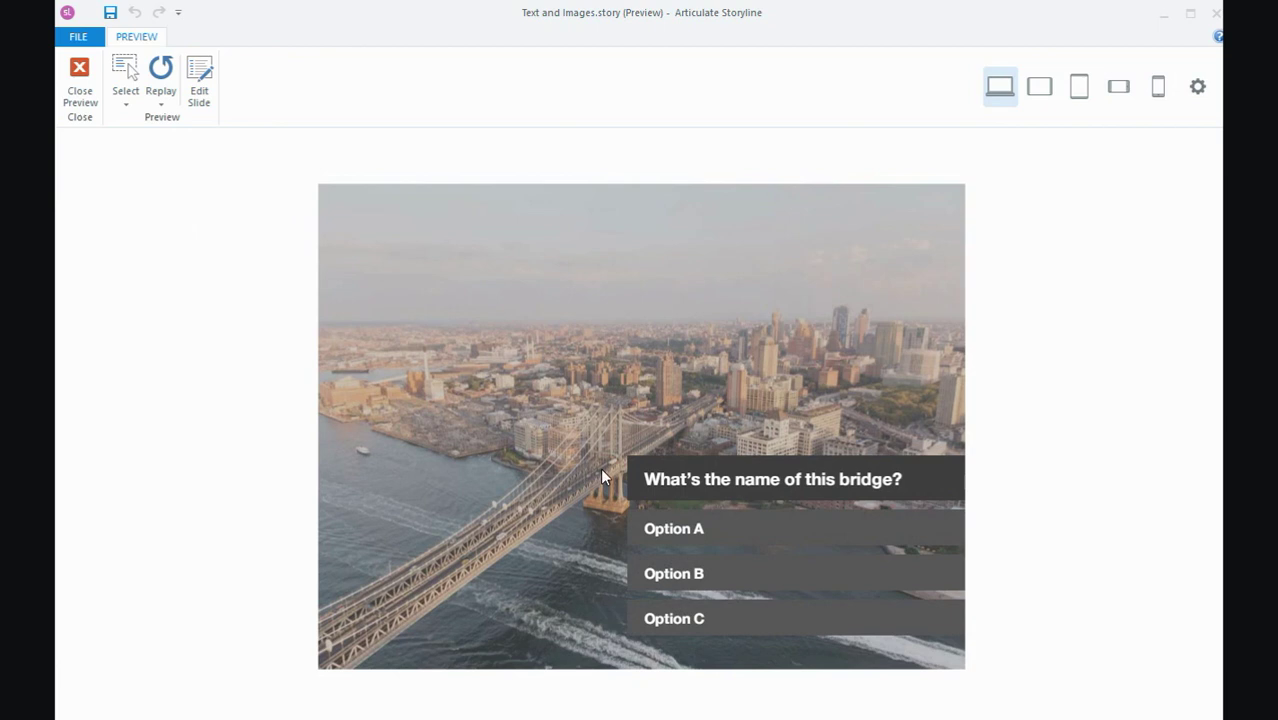
pyautogui.click(718, 530)
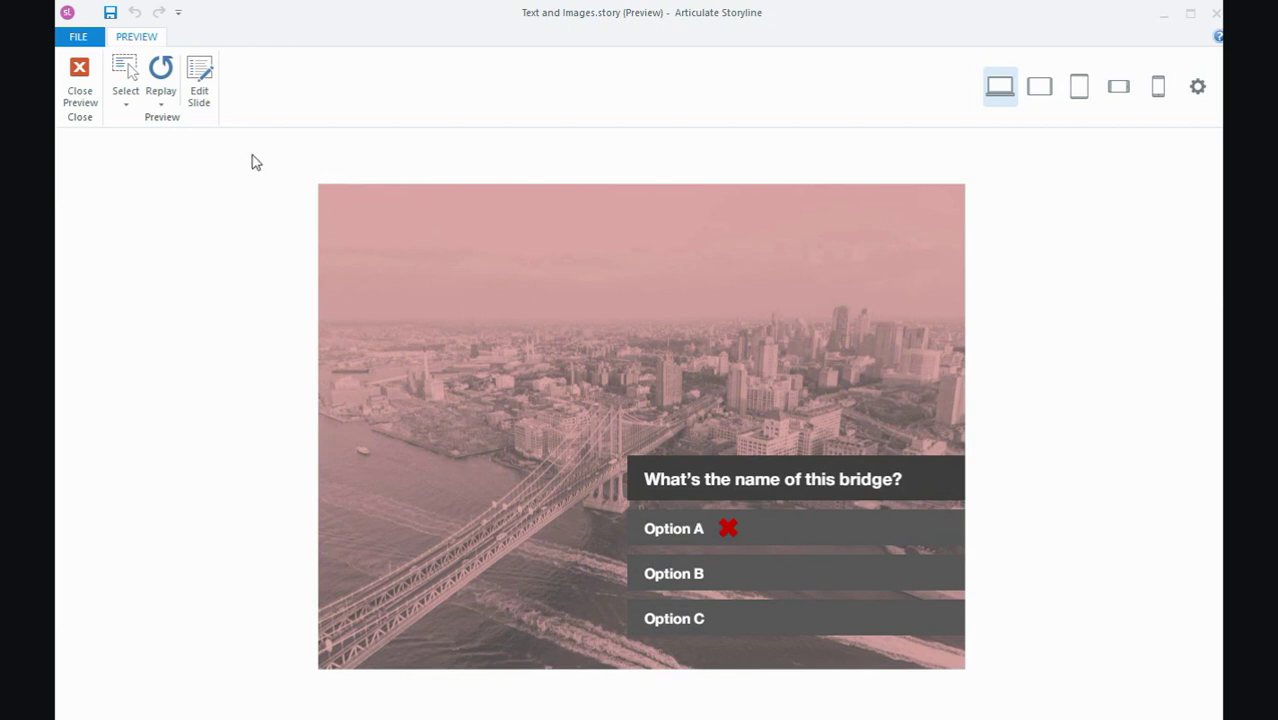
pyautogui.click(80, 80)
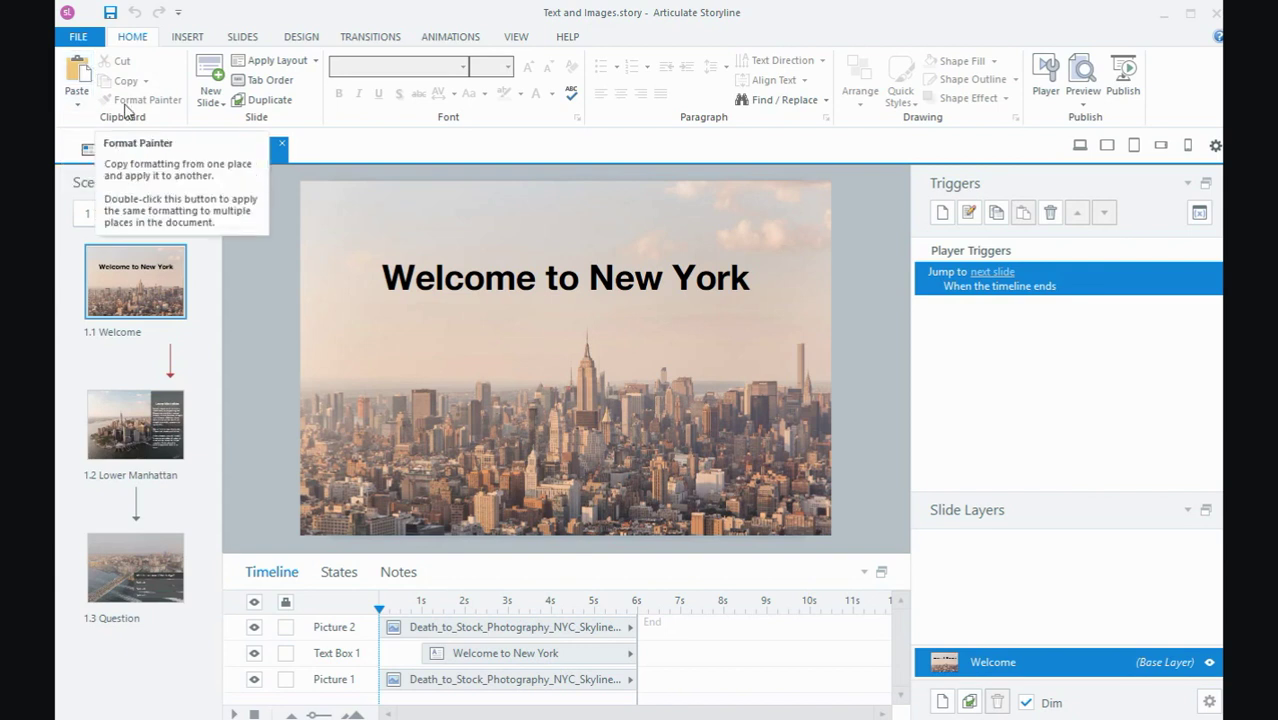
# Step: Open slide 2.1 Welcome from Story View and check the title's 3.50-second Fly In animation
pyautogui.click(124, 154)
pyautogui.doubleClick(553, 268)
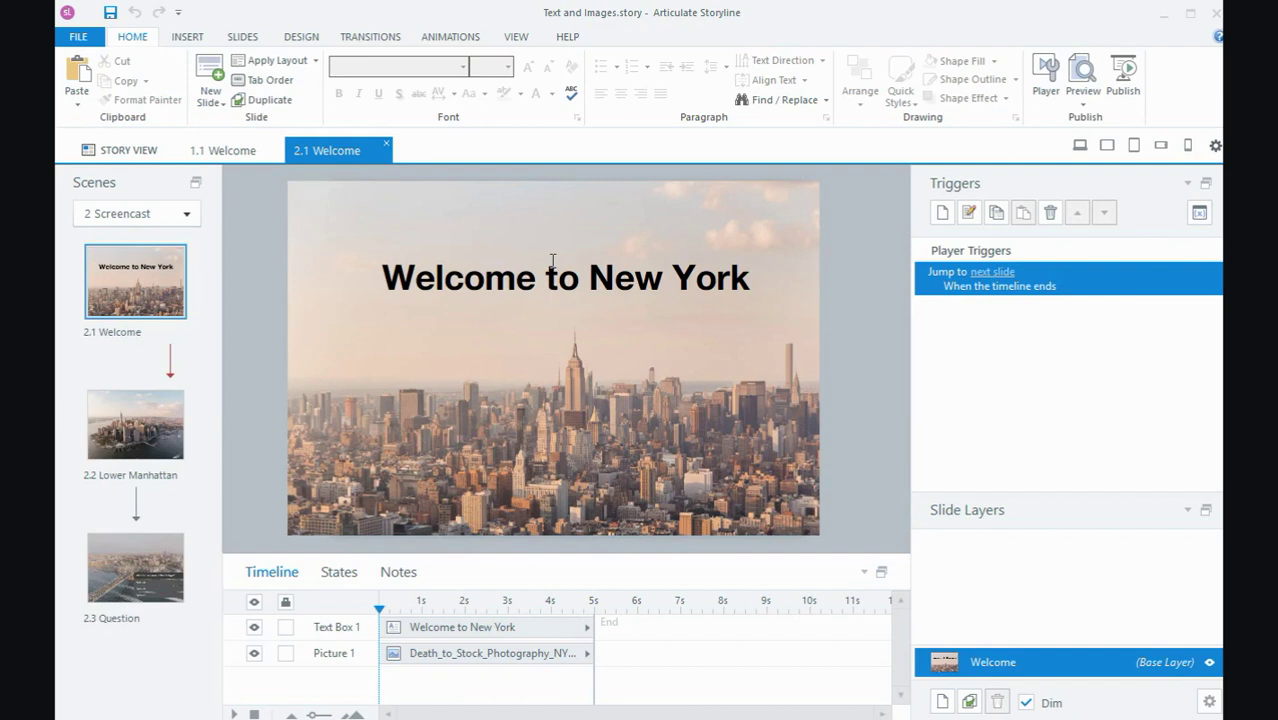
pyautogui.click(440, 424)
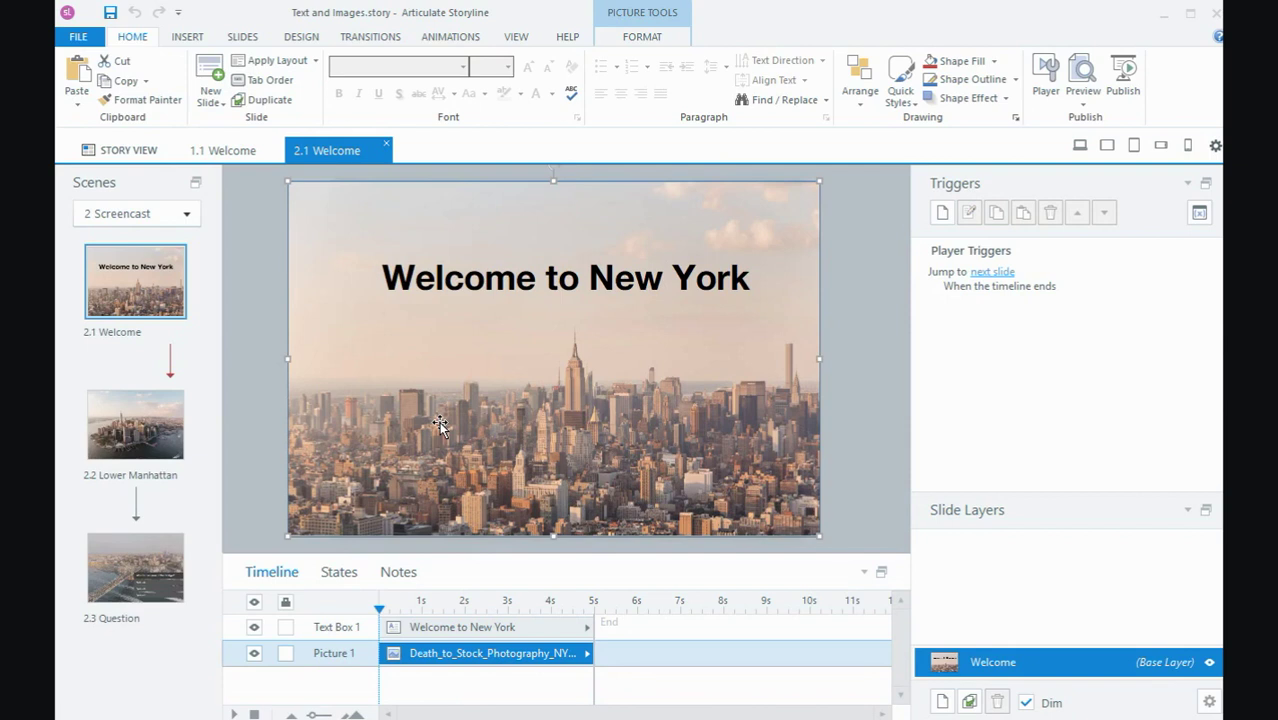
pyautogui.click(480, 258)
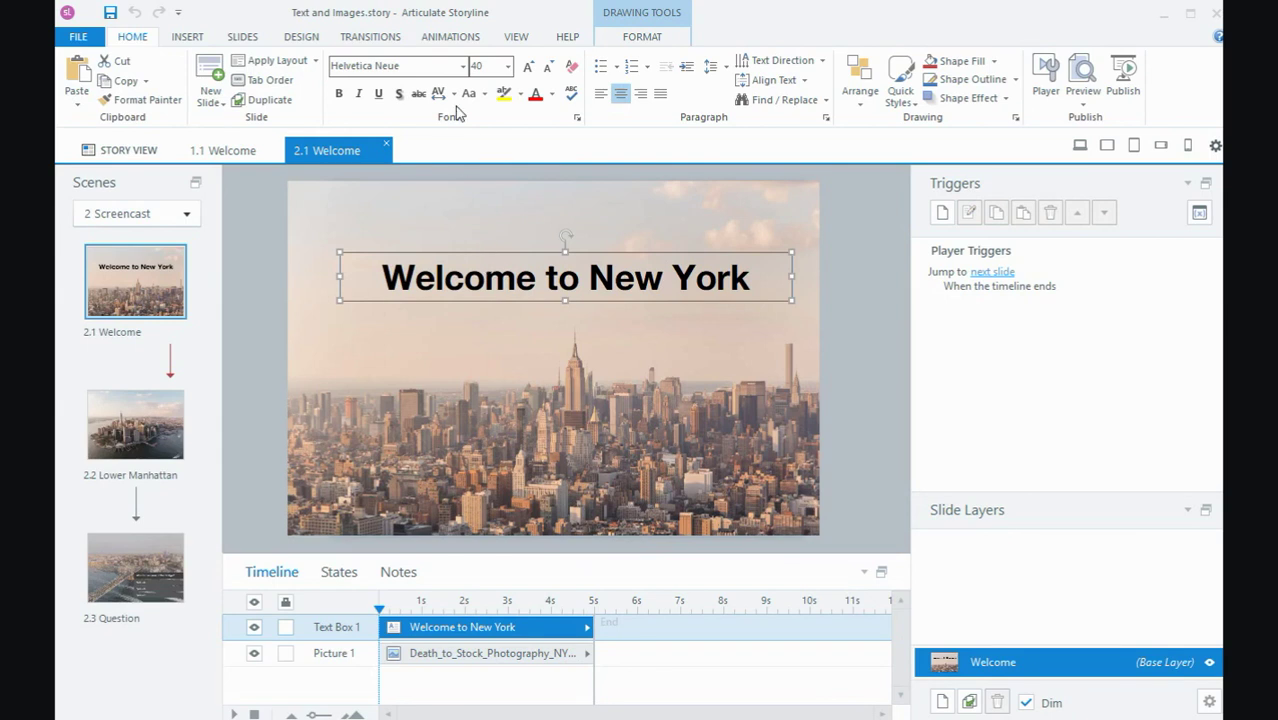
pyautogui.click(441, 40)
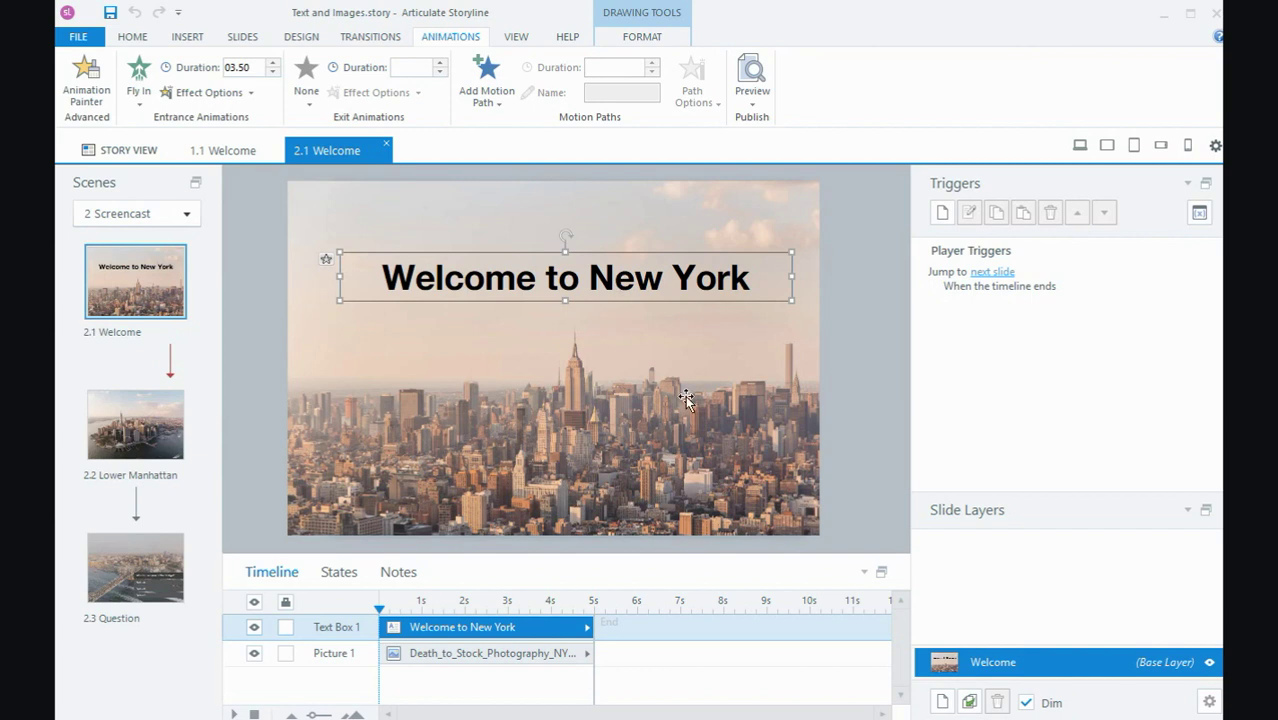
pyautogui.click(655, 382)
# Step: Copy and paste the skyline photo to create a duplicate
pyautogui.rightClick(656, 384)
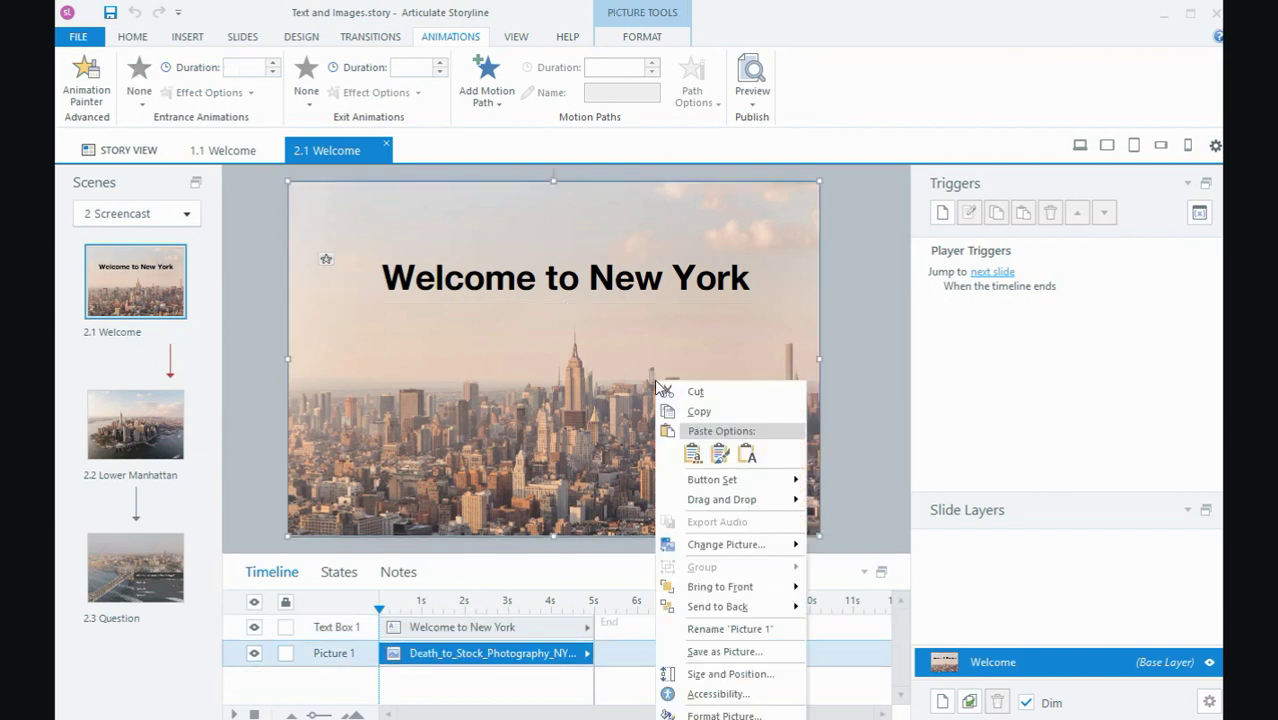
pyautogui.click(703, 413)
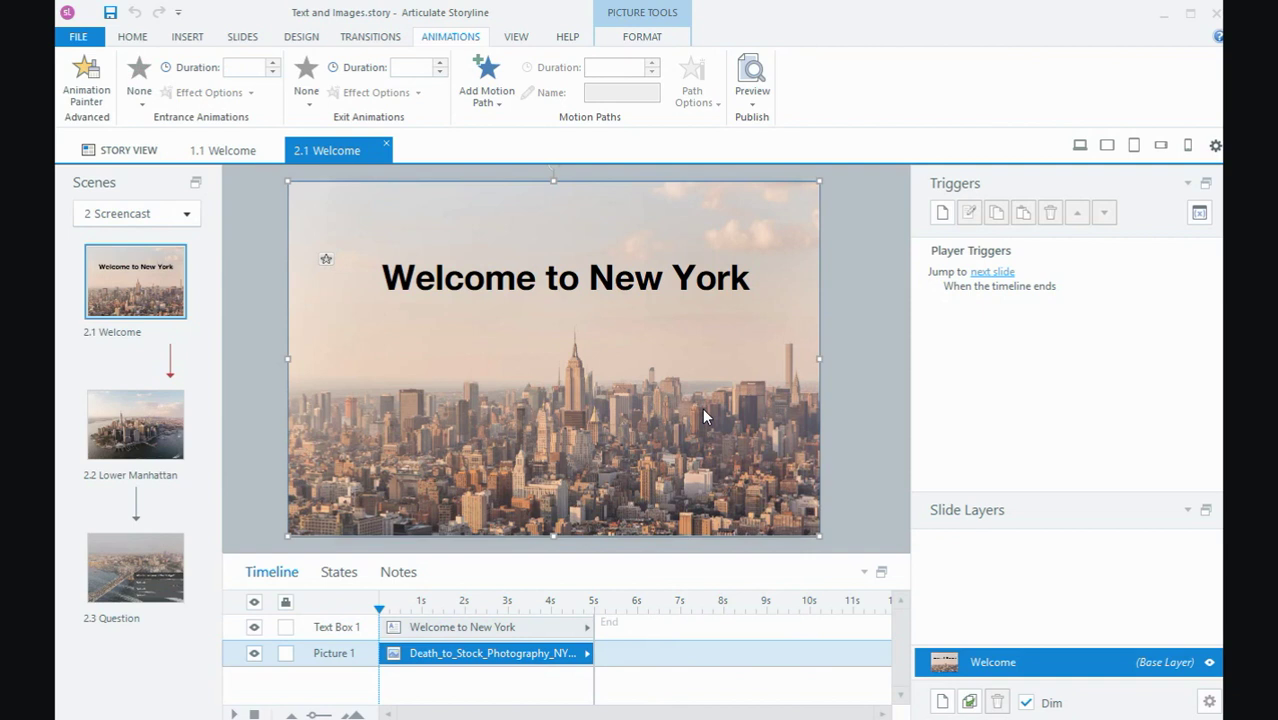
pyautogui.rightClick(704, 416)
pyautogui.click(738, 479)
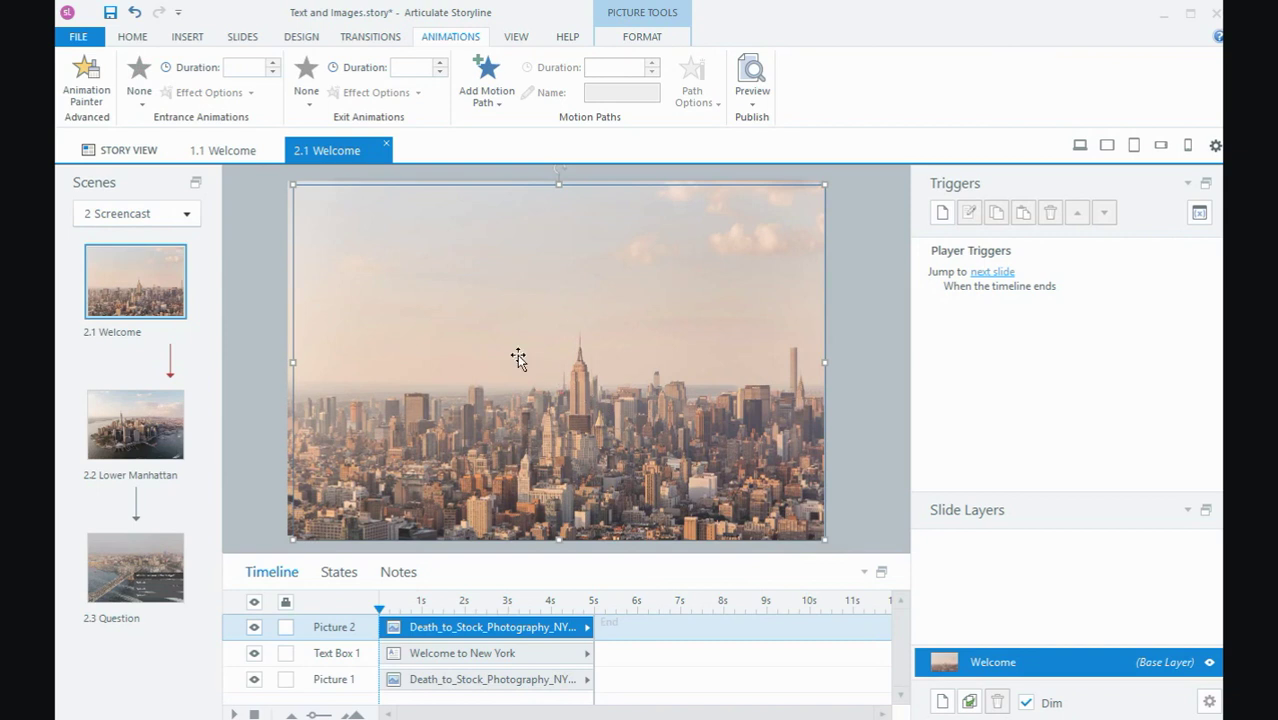
pyautogui.moveTo(517, 350); pyautogui.dragTo(656, 397)
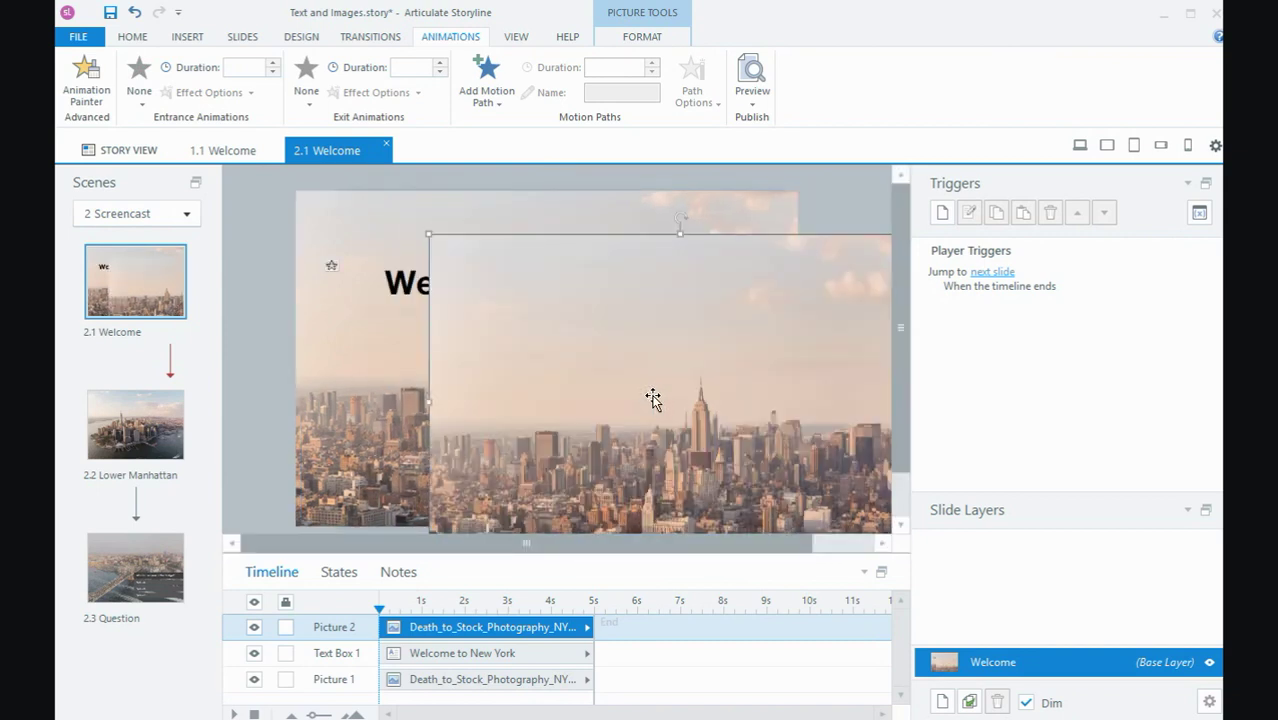
# Step: Check the original skyline photo's position in Size and Position
pyautogui.click(336, 361)
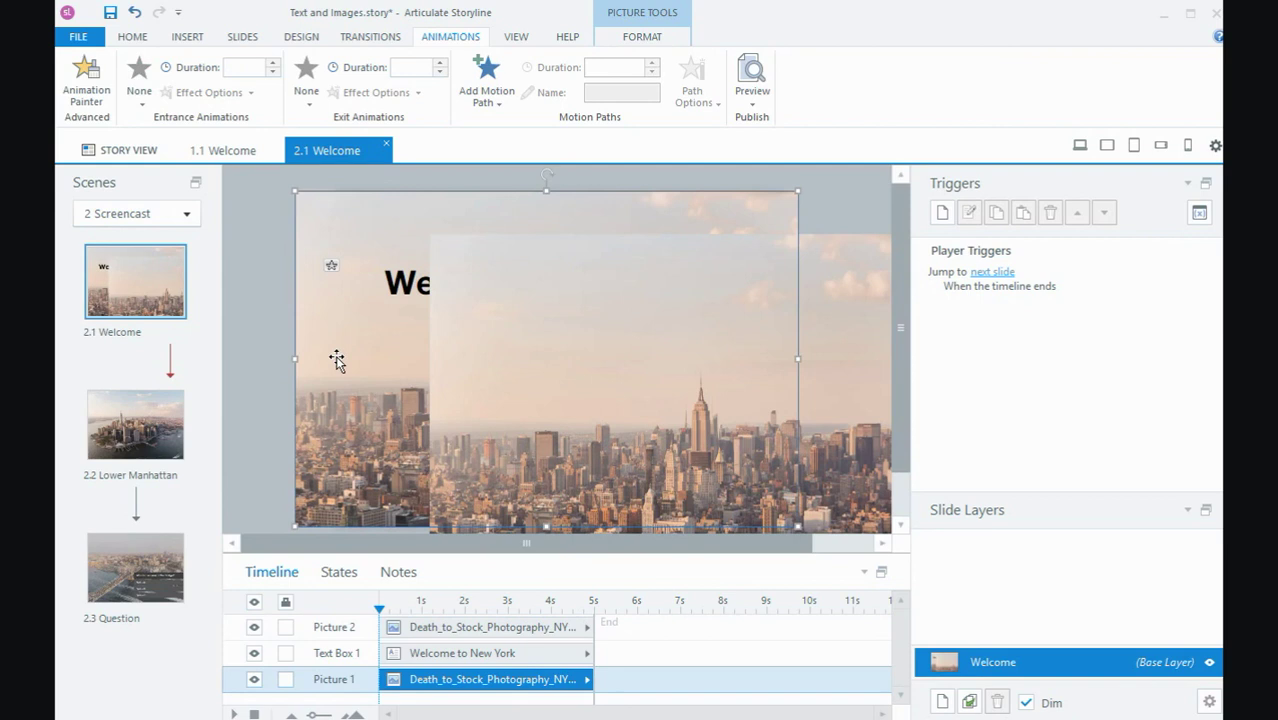
pyautogui.rightClick(336, 361)
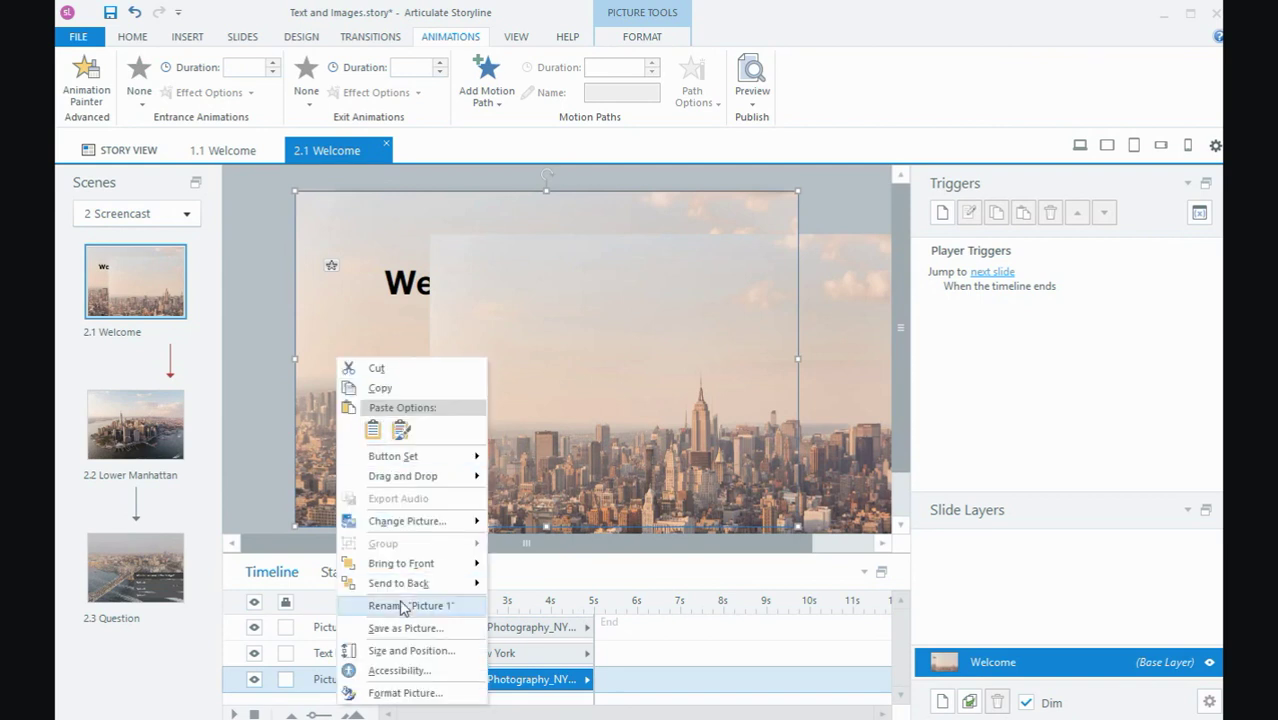
pyautogui.click(411, 652)
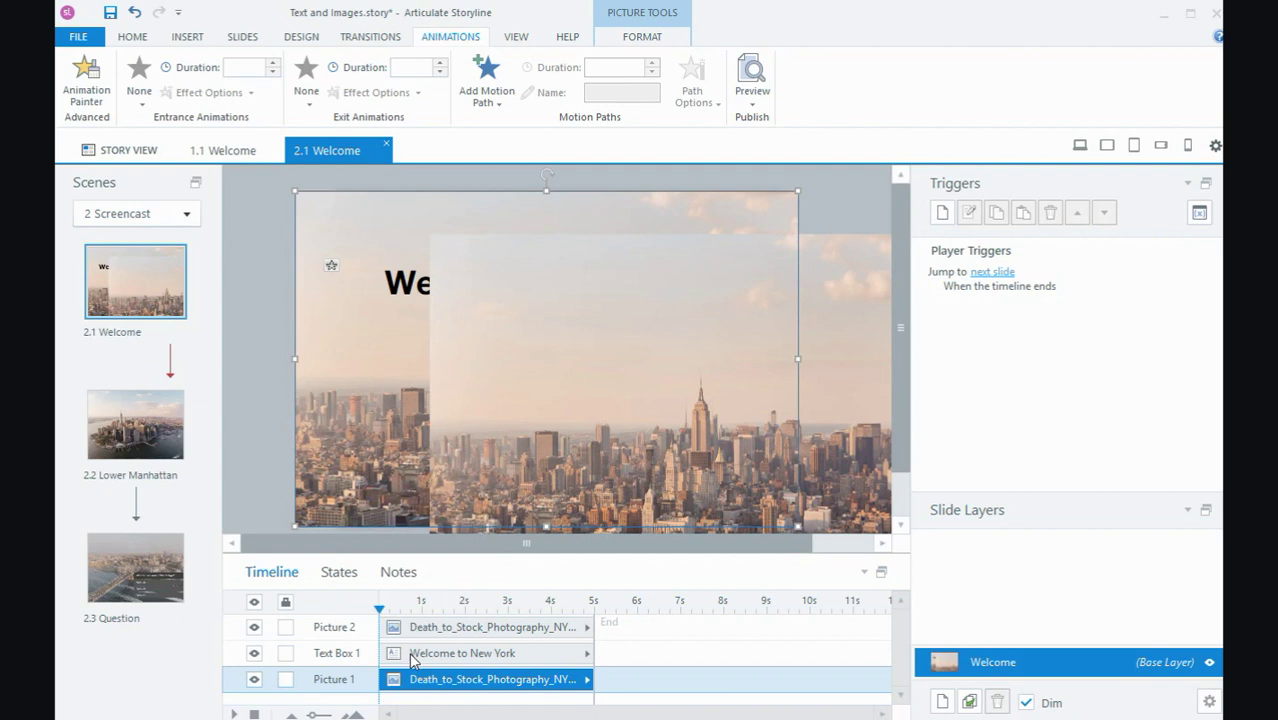
pyautogui.click(481, 257)
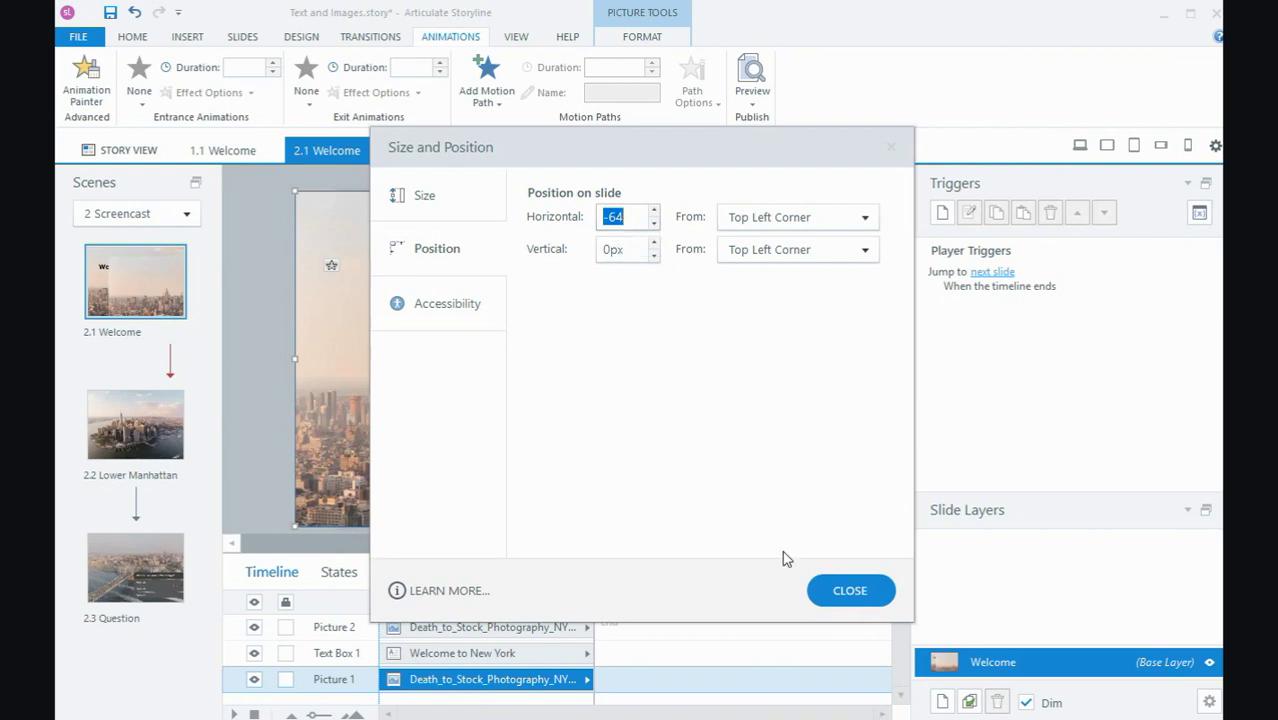
pyautogui.click(858, 598)
# Step: Position the duplicate photo at Horizontal -64 px and Vertical 0 to cover the original
pyautogui.click(578, 301)
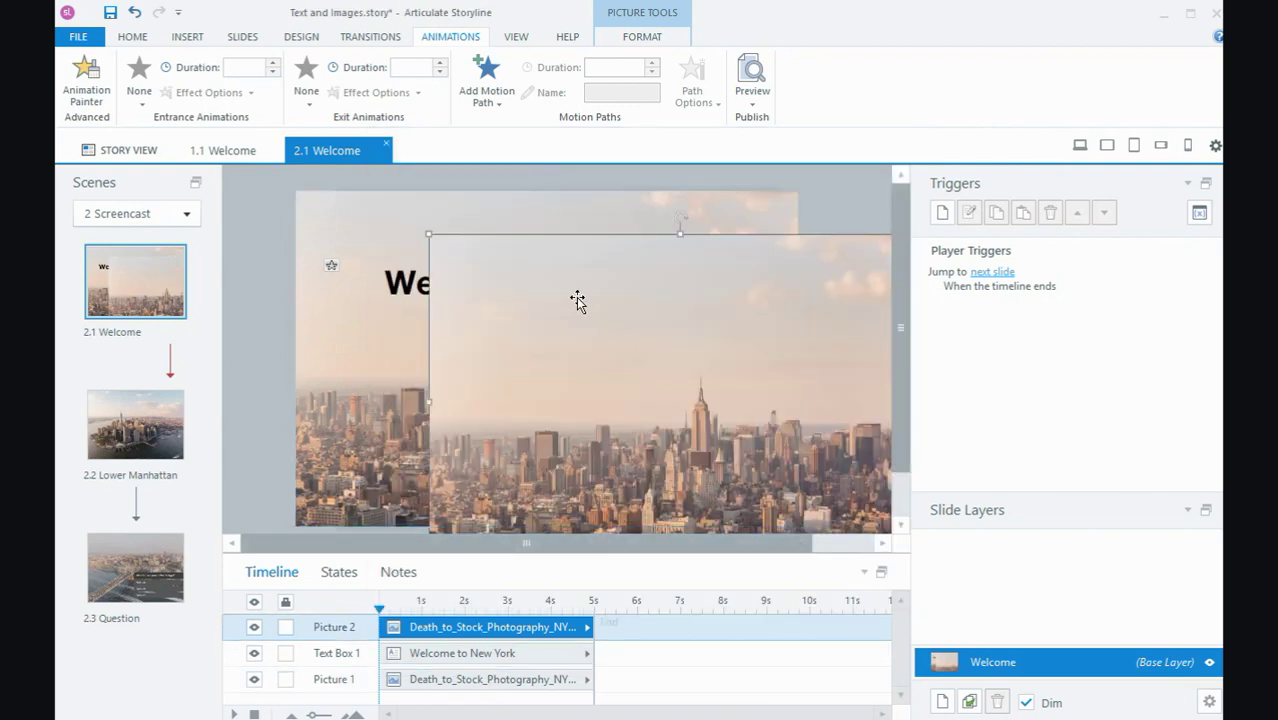
pyautogui.rightClick(578, 301)
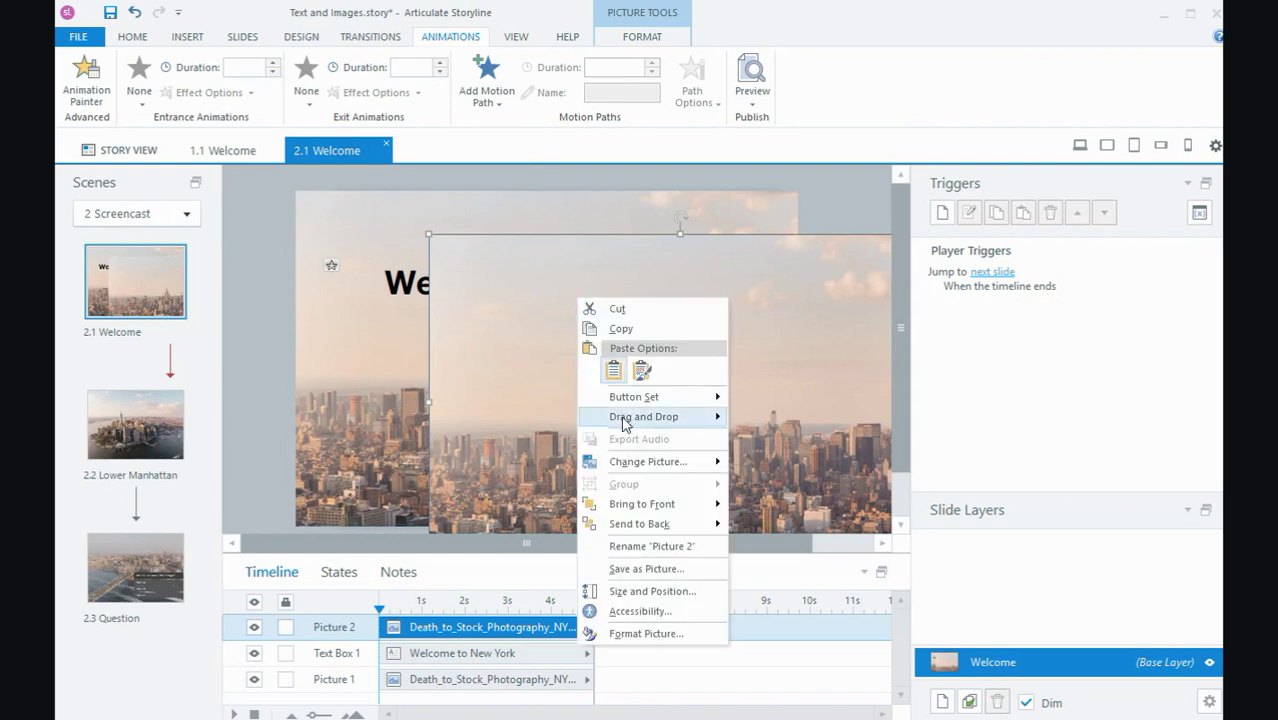
pyautogui.click(640, 605)
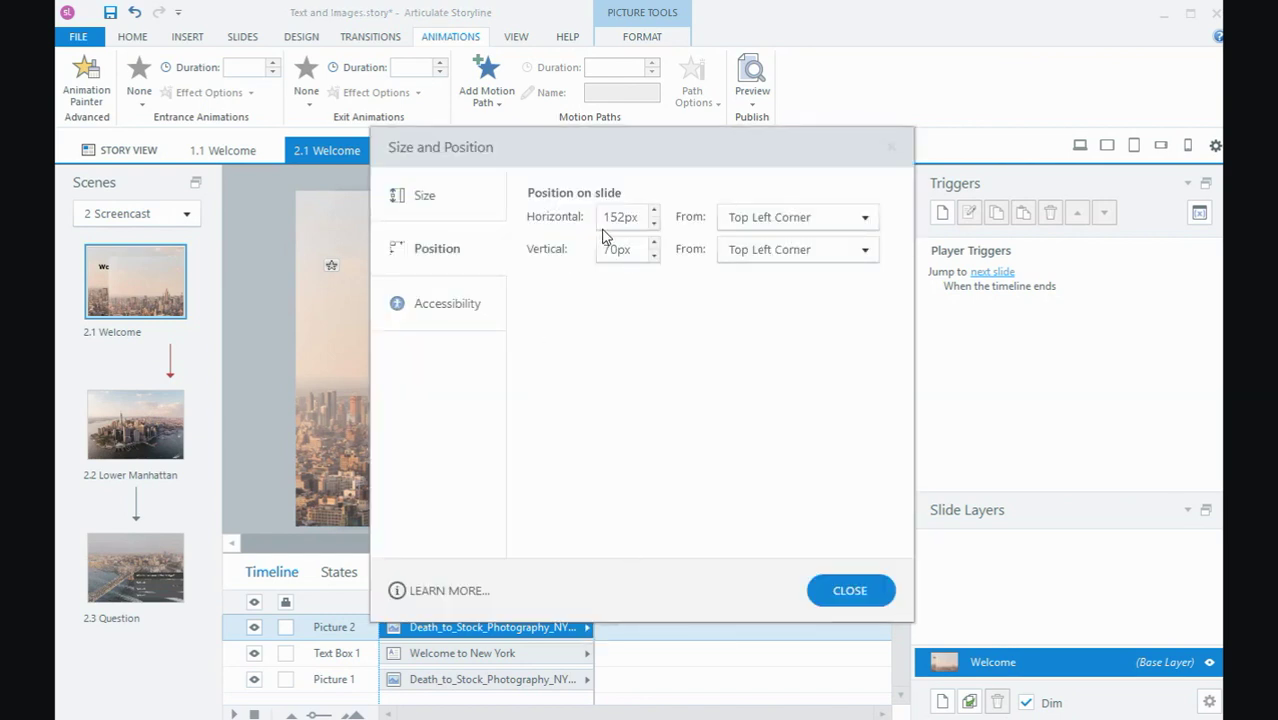
pyautogui.click(627, 216)
pyautogui.write('-64')
pyautogui.click(625, 248)
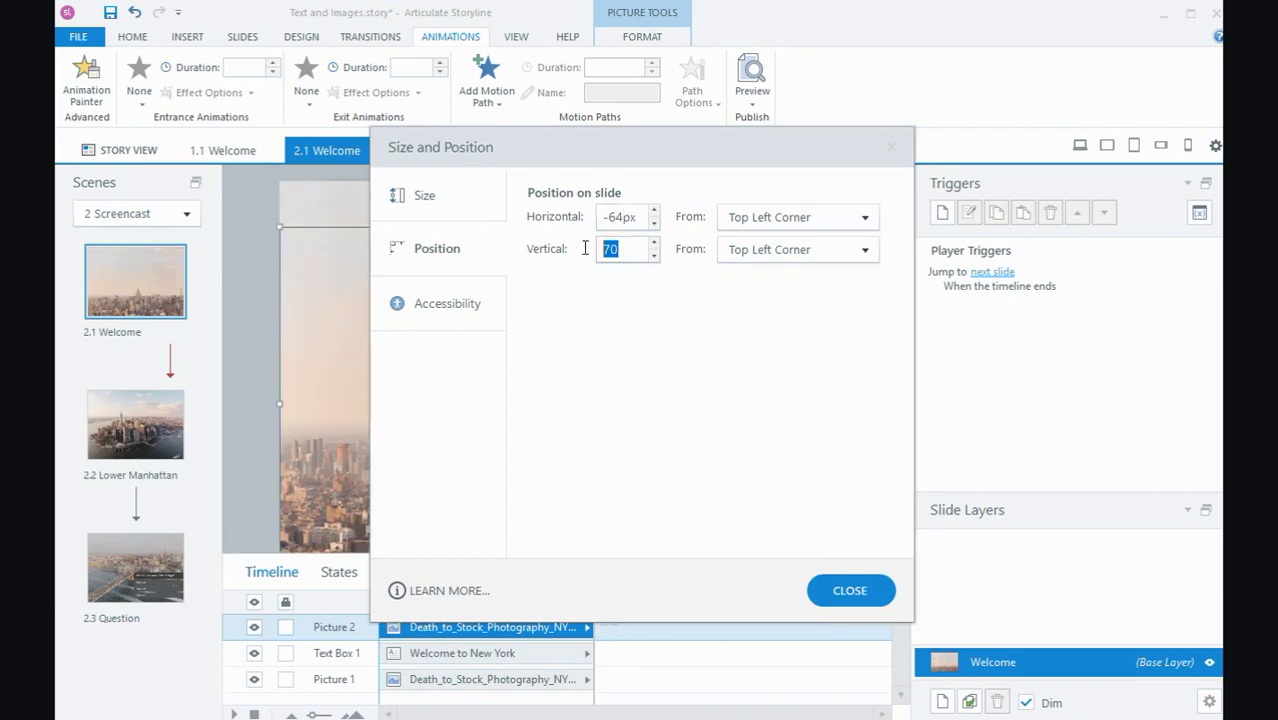
pyautogui.write('0')
pyautogui.click(850, 589)
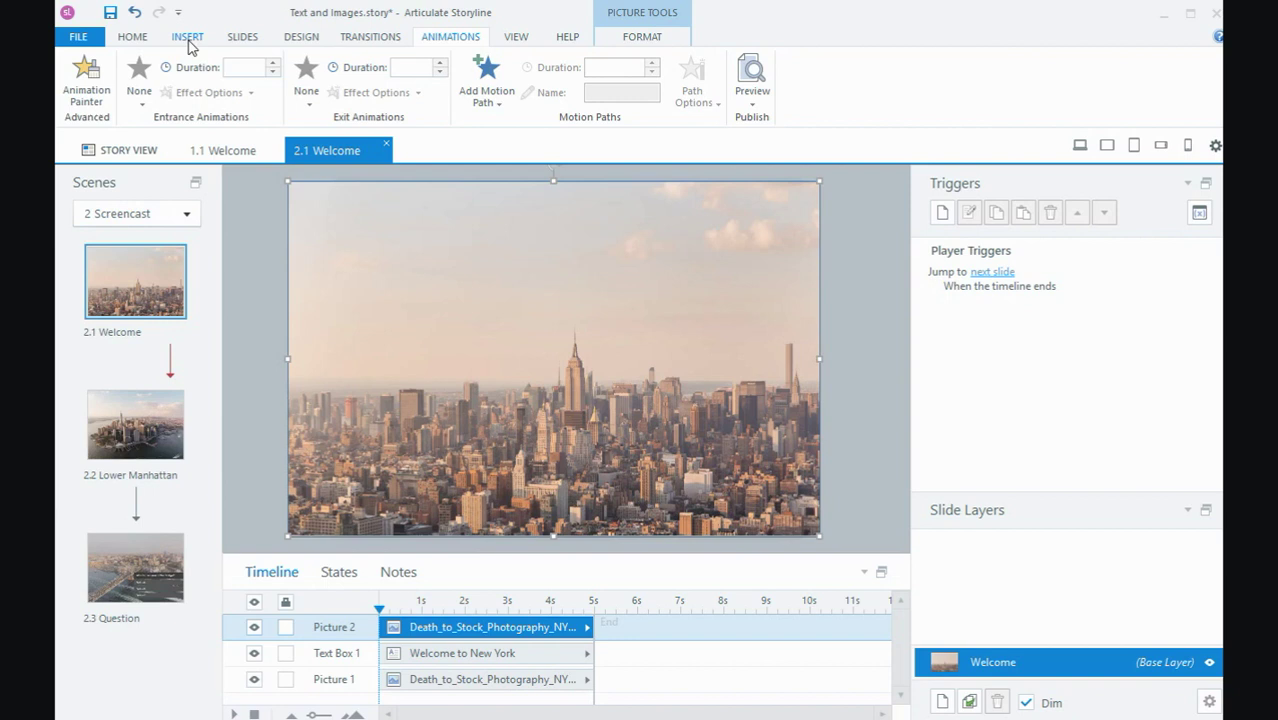
# Step: Crop the top off Picture 2, leaving a 224 px skyline strip that reveals the title
pyautogui.click(643, 40)
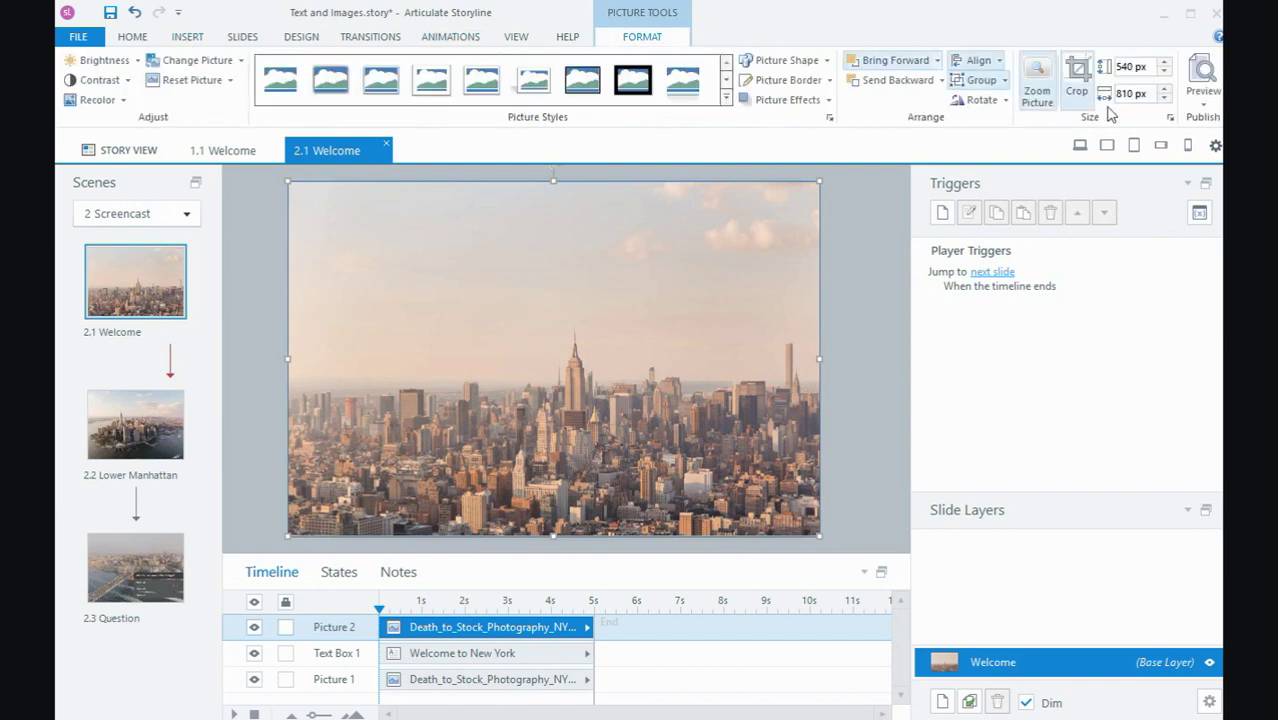
pyautogui.click(1078, 80)
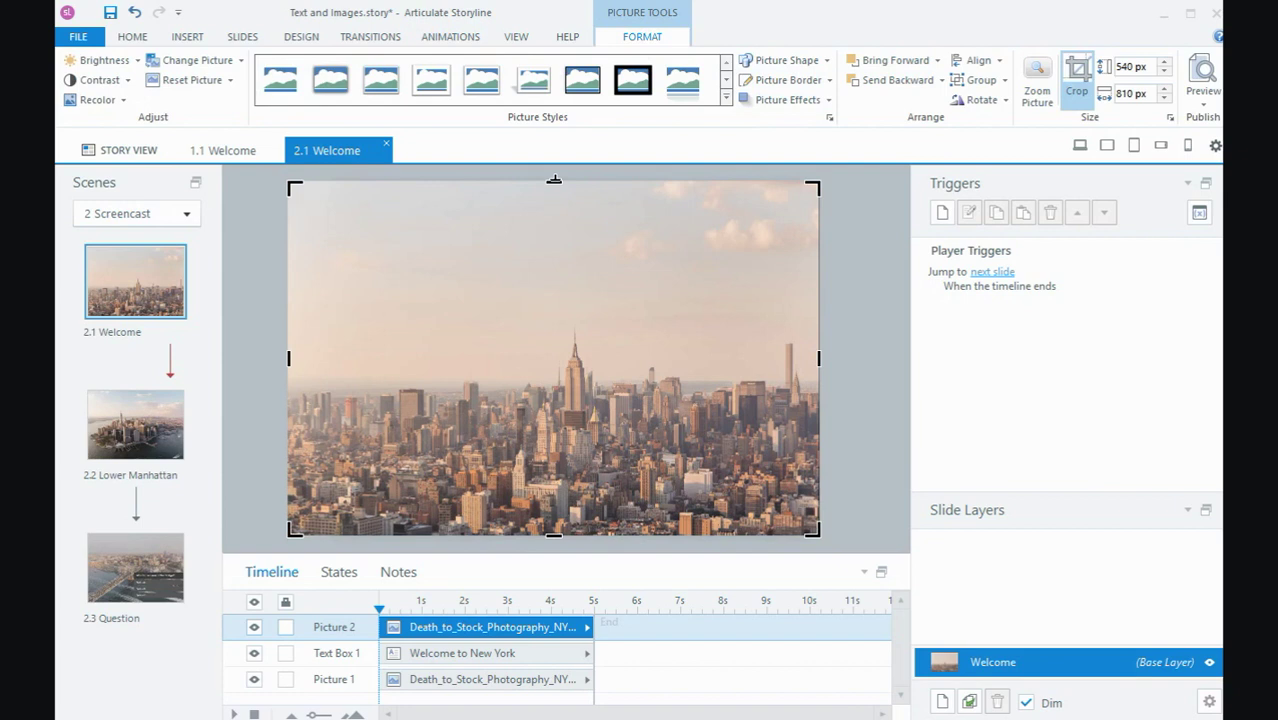
pyautogui.moveTo(554, 180); pyautogui.dragTo(562, 389)
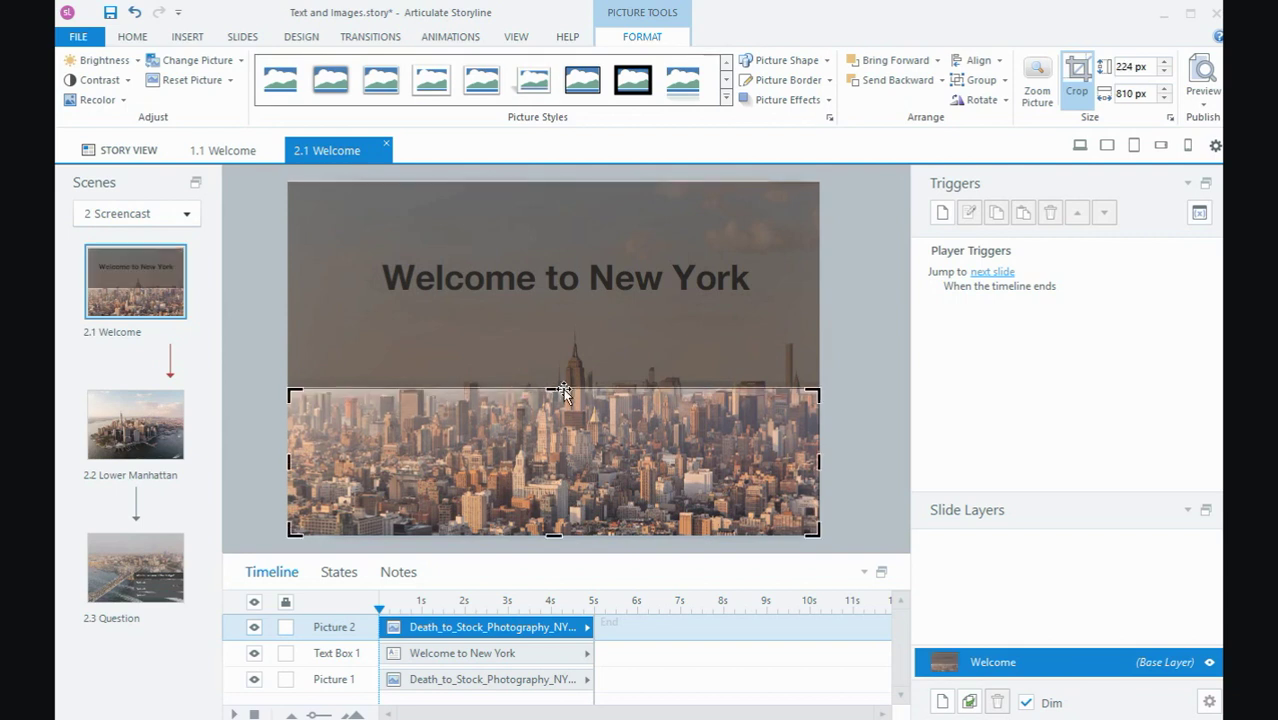
# Step: Exit crop mode and check the stacking of Picture 1, Text Box 1 and Picture 2
pyautogui.click(864, 382)
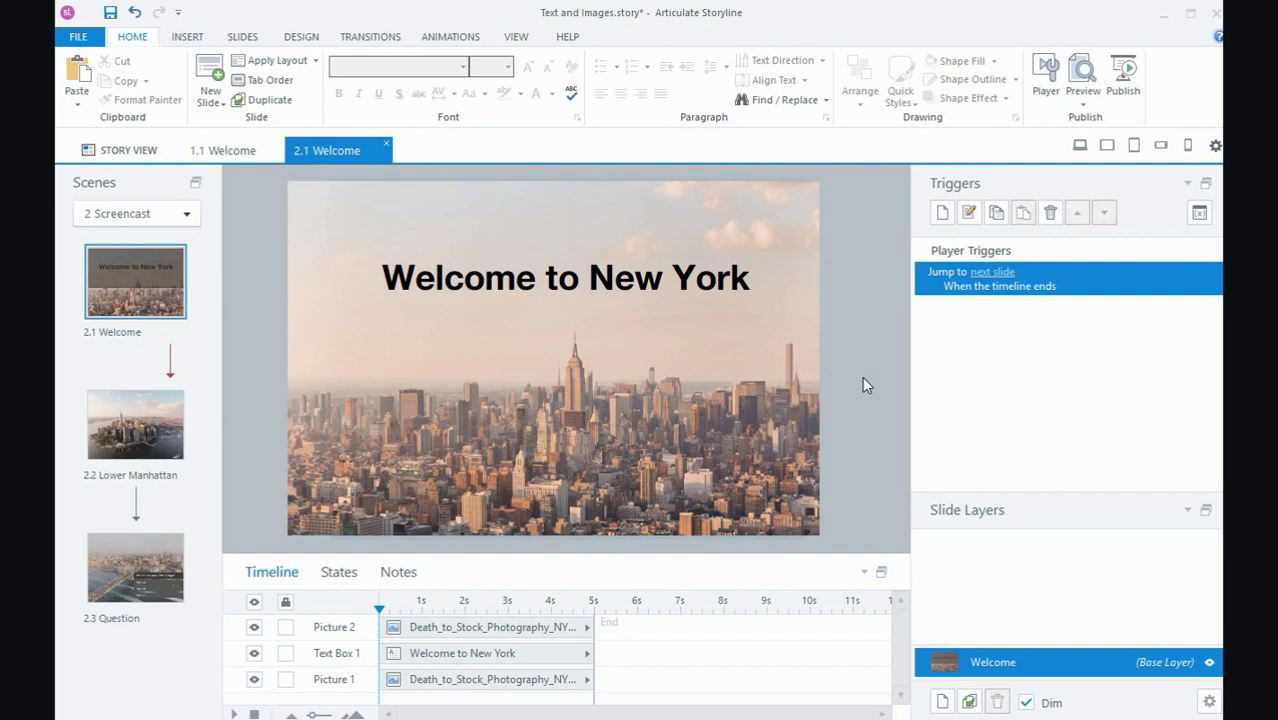
pyautogui.click(491, 680)
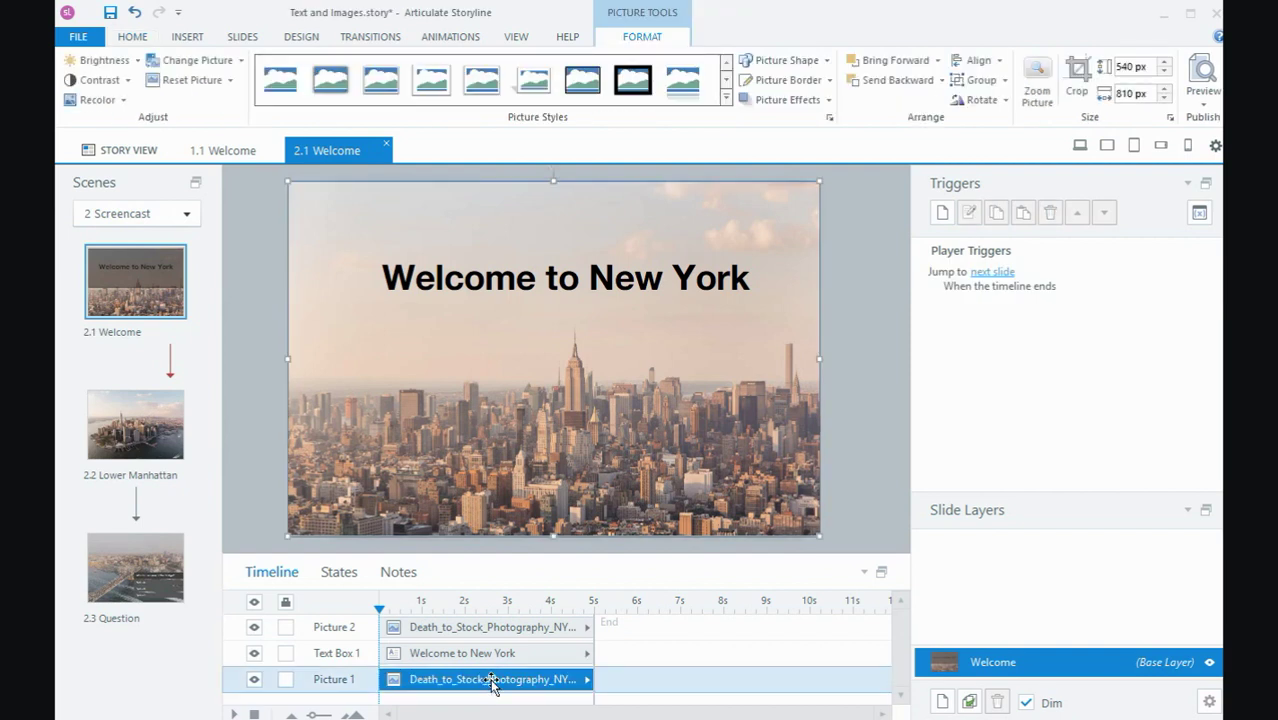
pyautogui.click(491, 681)
pyautogui.click(489, 655)
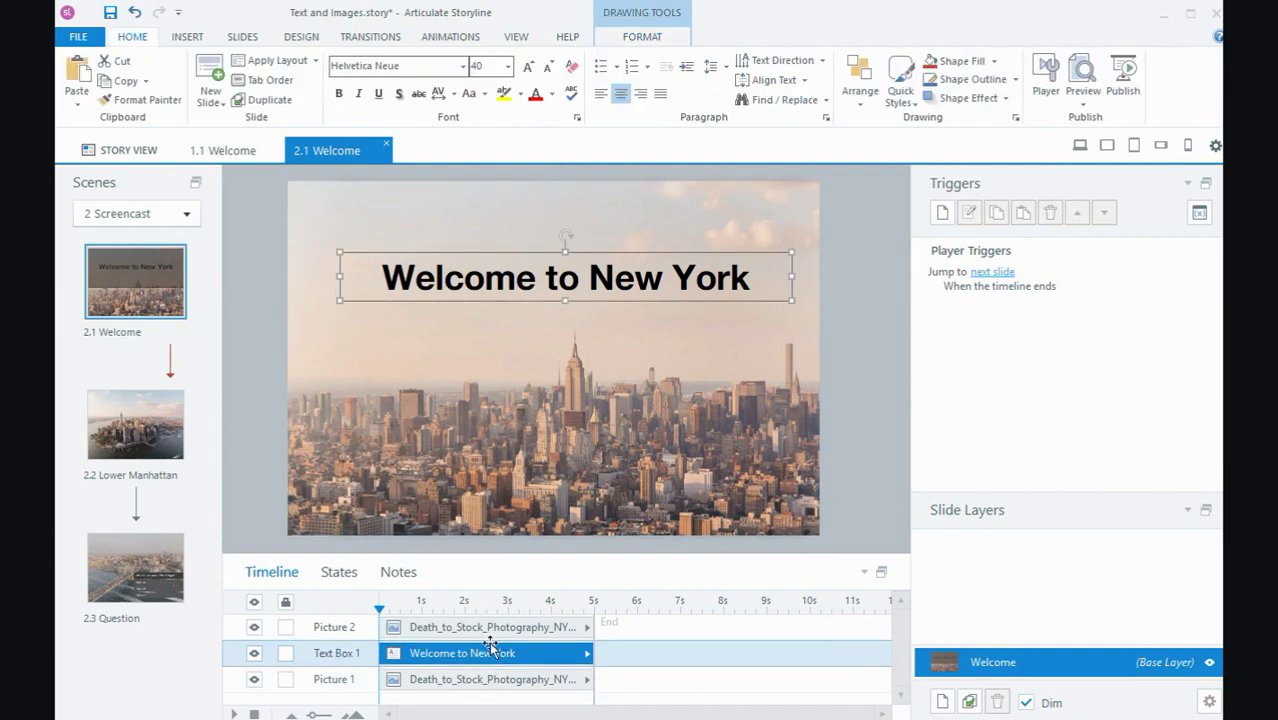
pyautogui.click(493, 628)
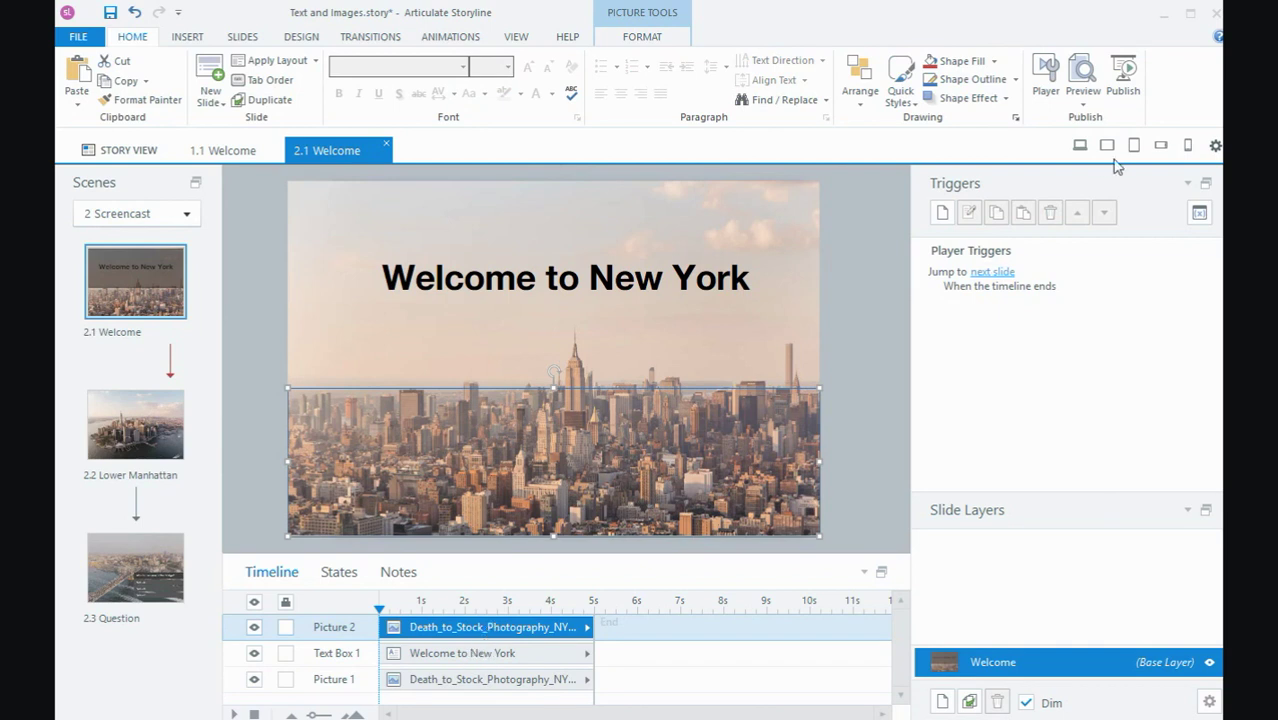
# Step: Dismiss the unavailable-link message and close the preview to return to slide 2.1
pyautogui.click(1082, 147)
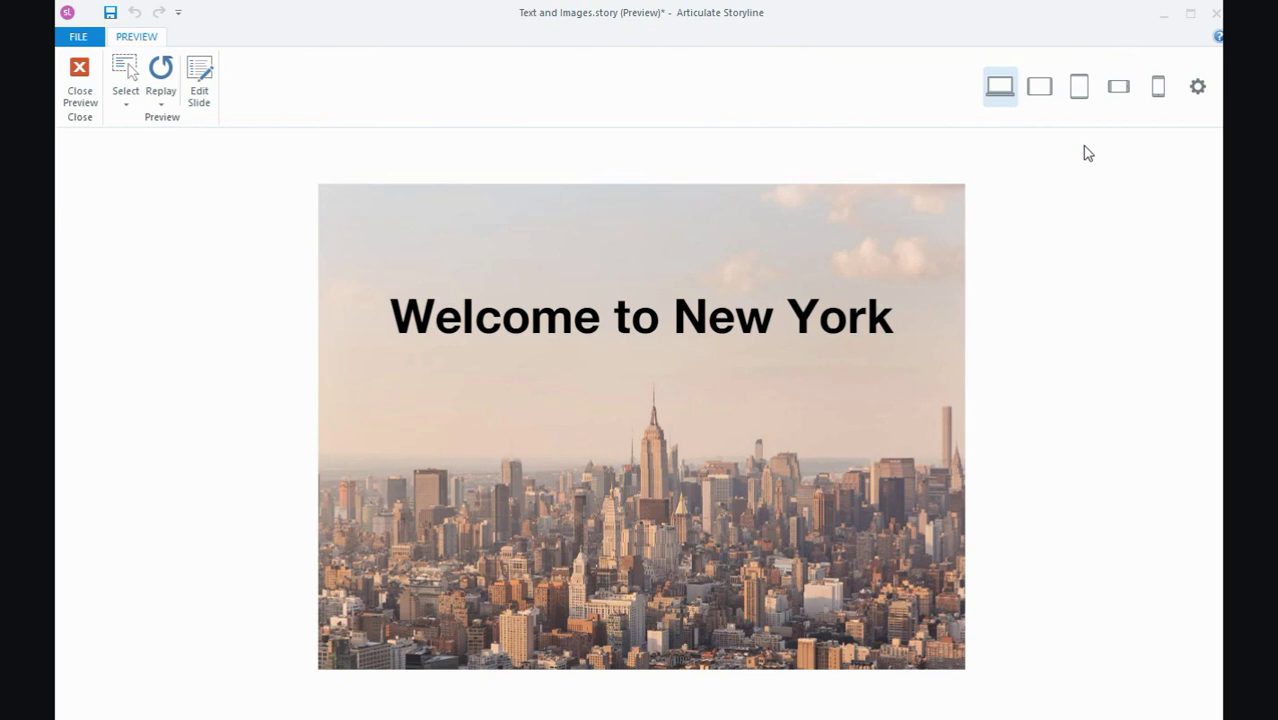
pyautogui.click(637, 445)
pyautogui.click(86, 74)
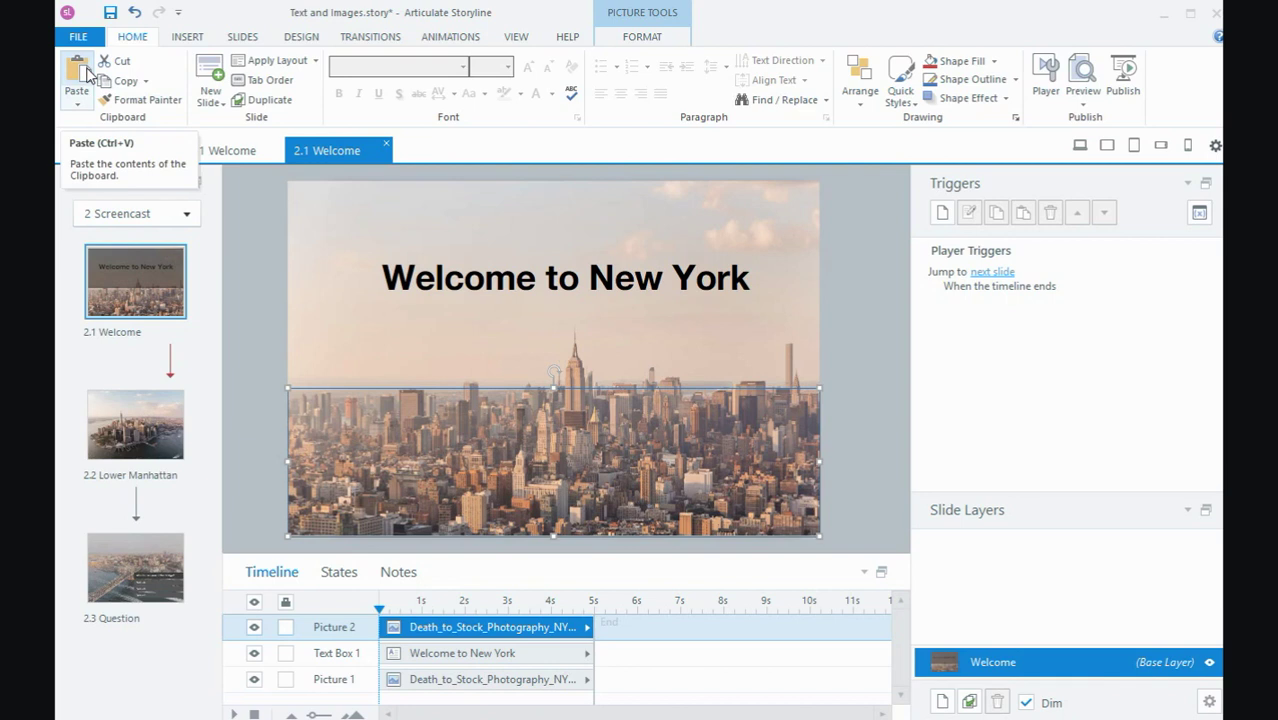
# Step: On slide 2.2 Lower Manhattan, draw a 224 × 544 px rectangle over the photo's right edge
pyautogui.click(247, 232)
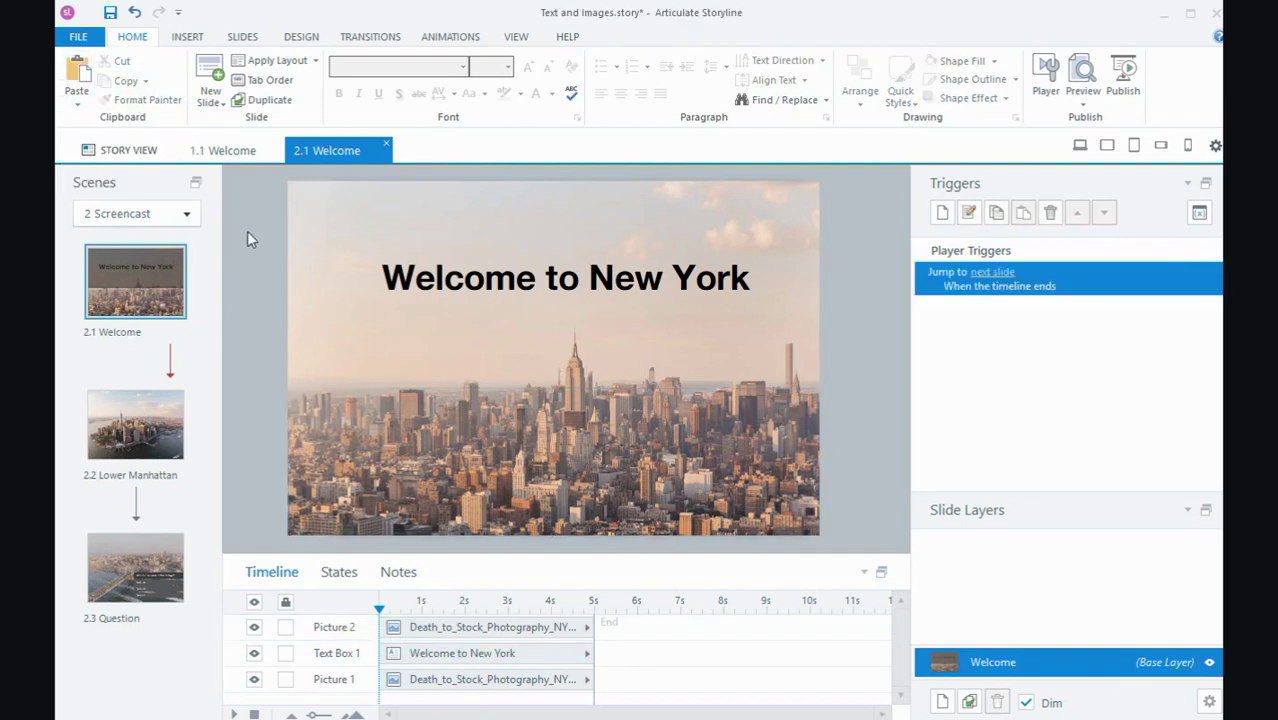
pyautogui.click(133, 432)
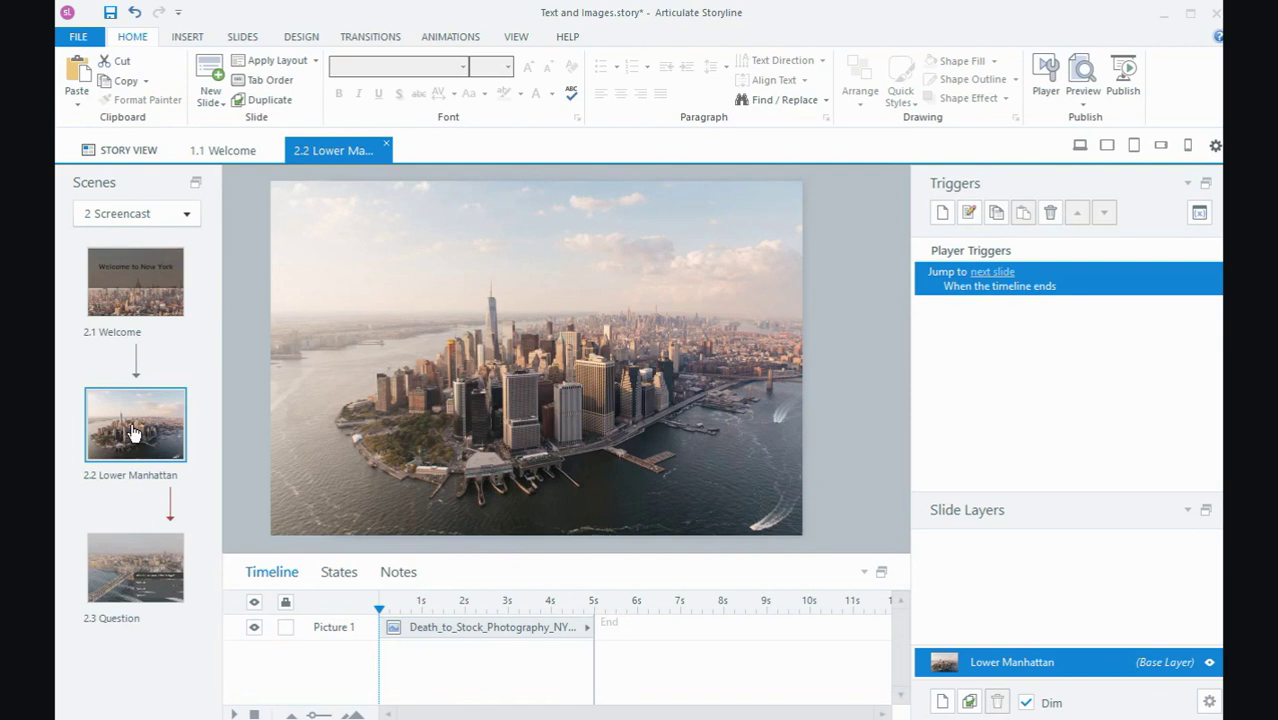
pyautogui.click(186, 37)
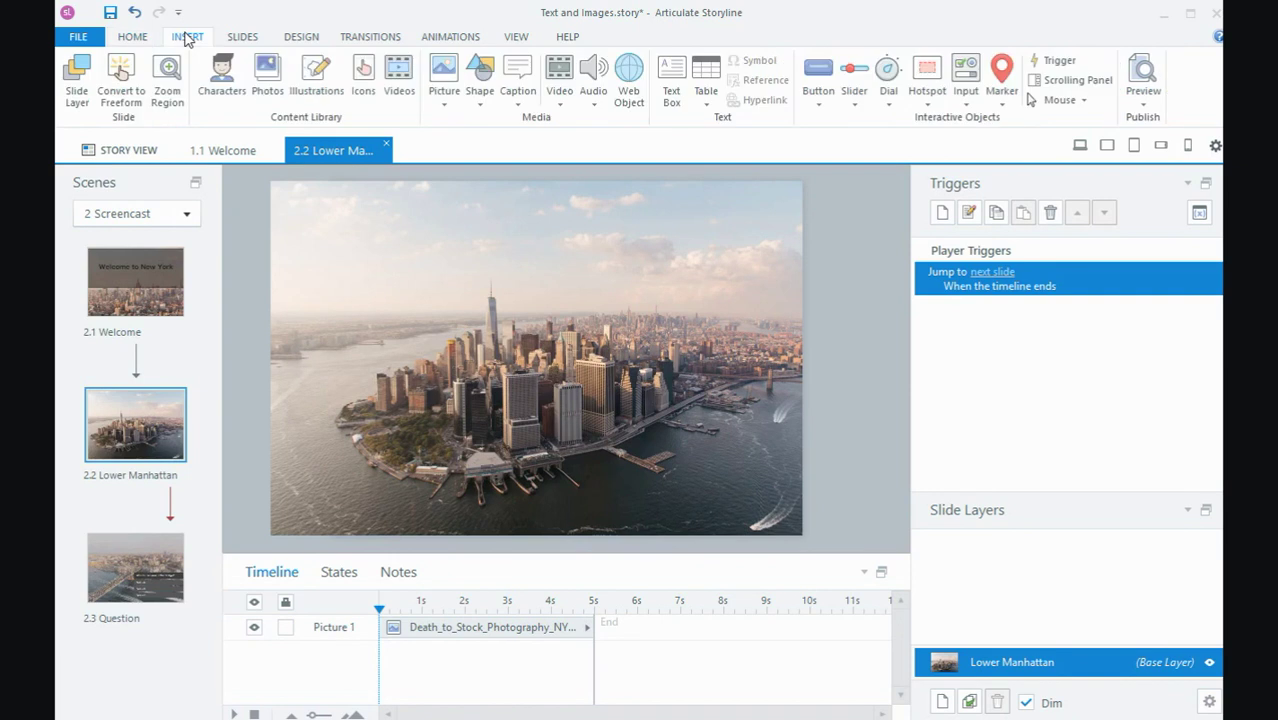
pyautogui.click(479, 95)
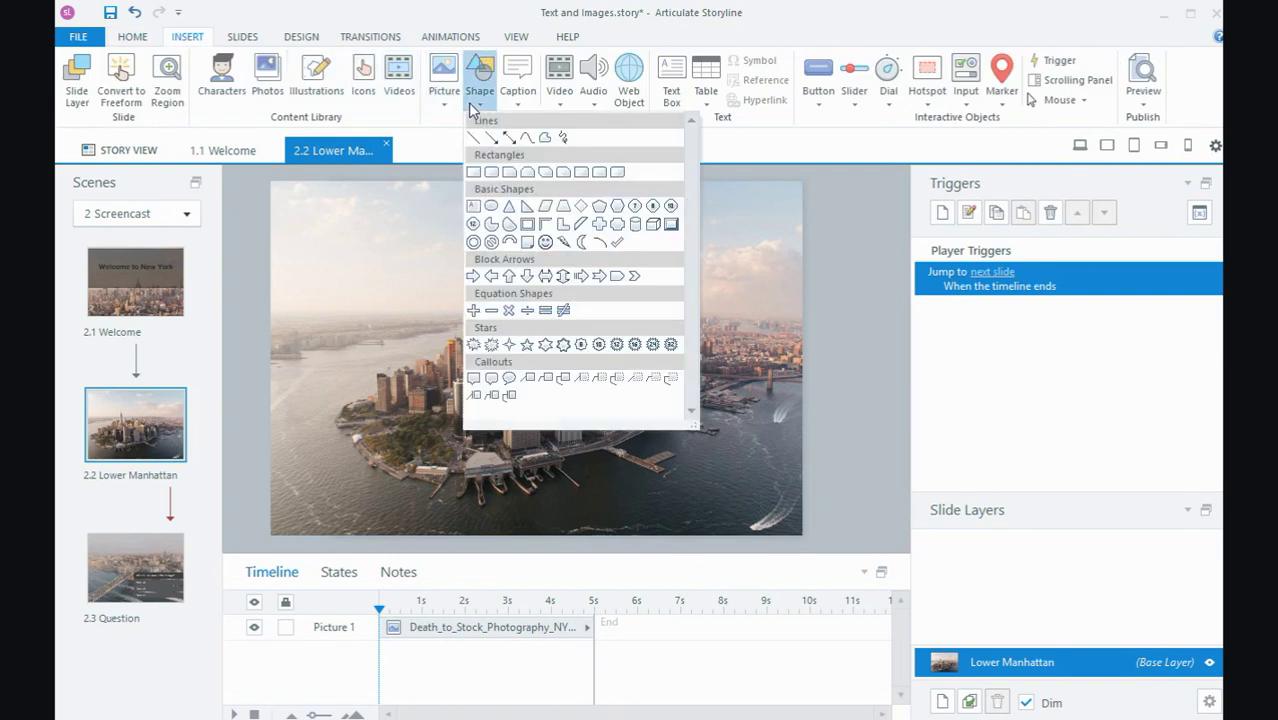
pyautogui.click(479, 174)
pyautogui.moveTo(656, 180)
pyautogui.mouseDown()
pyautogui.moveTo(768, 512)
pyautogui.moveTo(800, 537)
pyautogui.mouseUp()
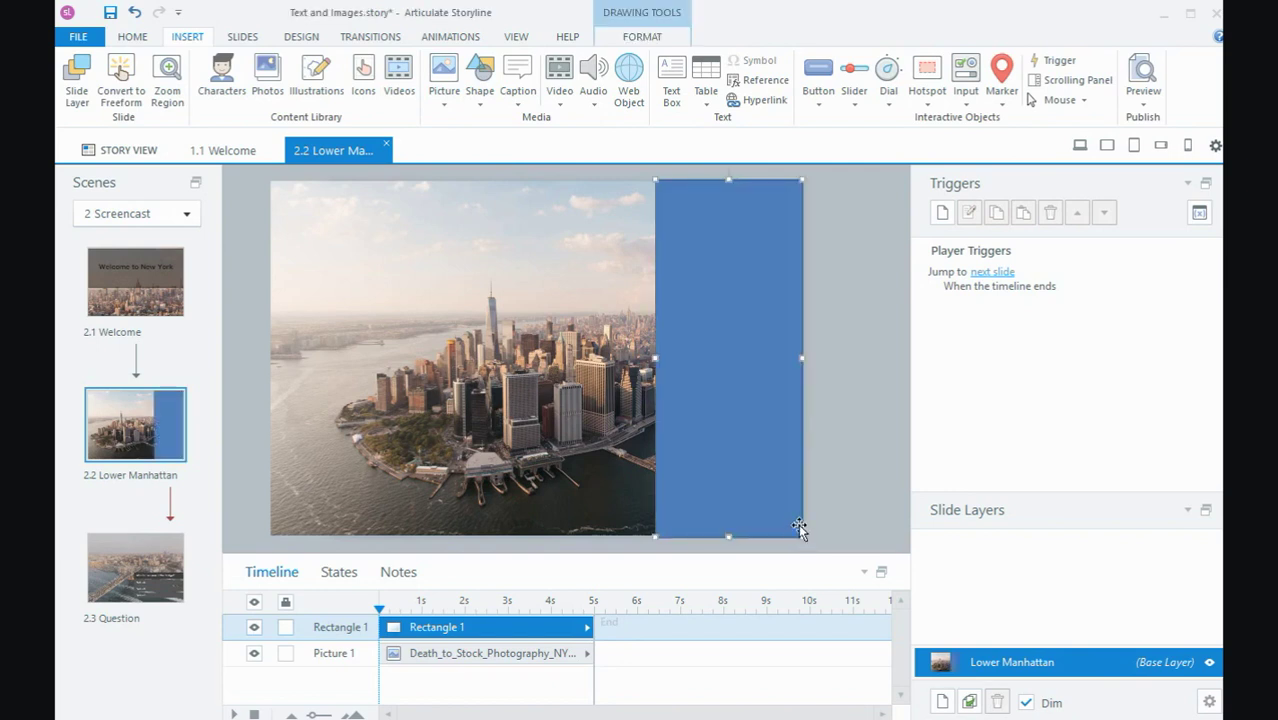
pyautogui.click(624, 40)
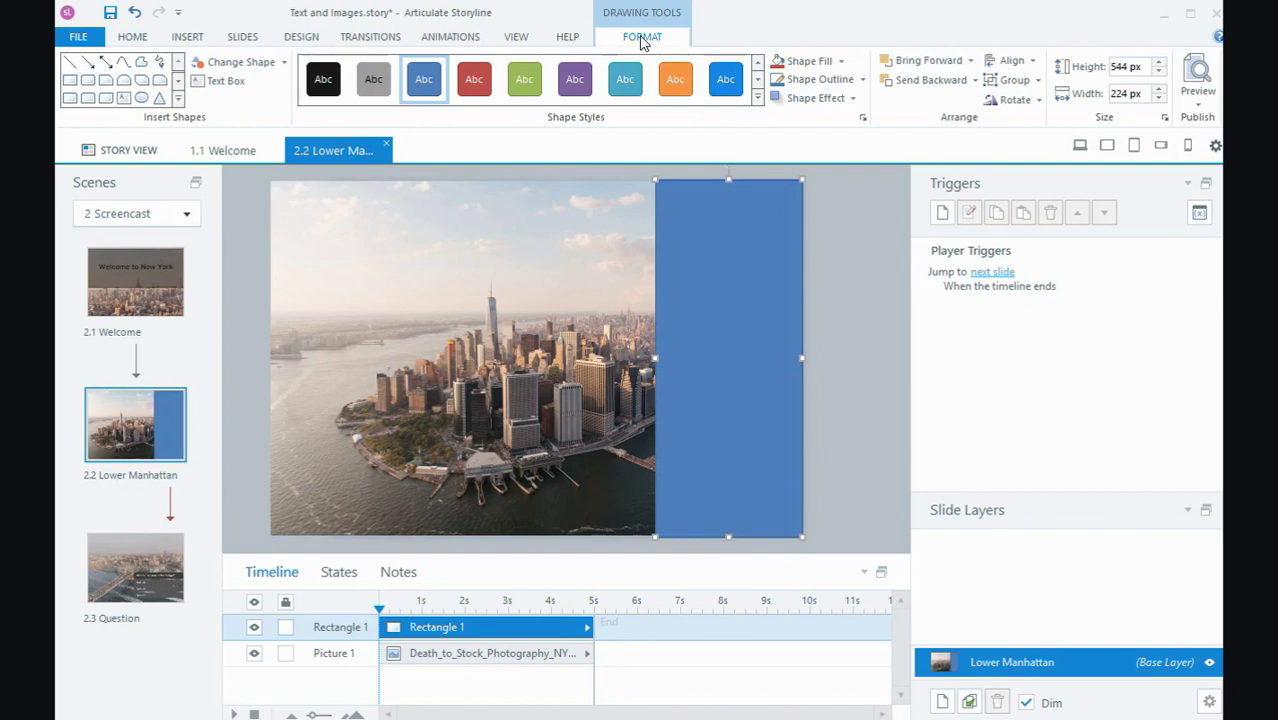
pyautogui.click(840, 62)
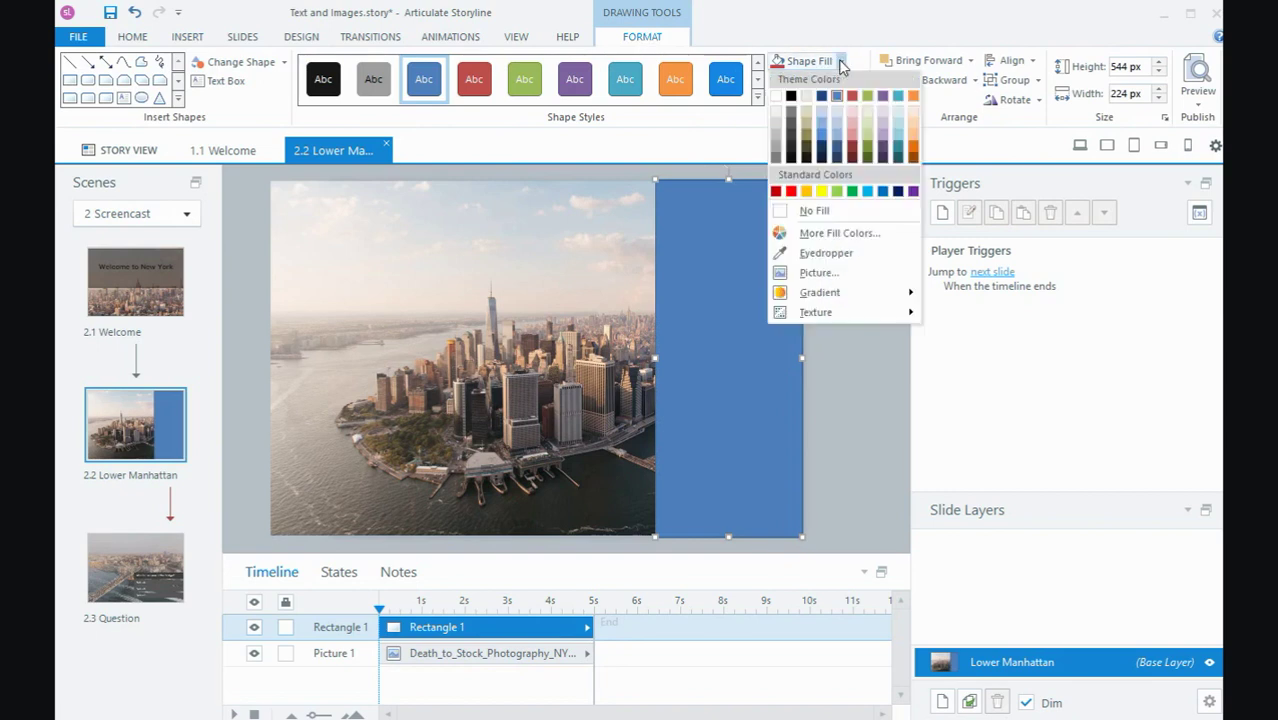
# Step: Eyedrop a dark charcoal from the city photo for the rectangle's fill and outline
pyautogui.click(818, 256)
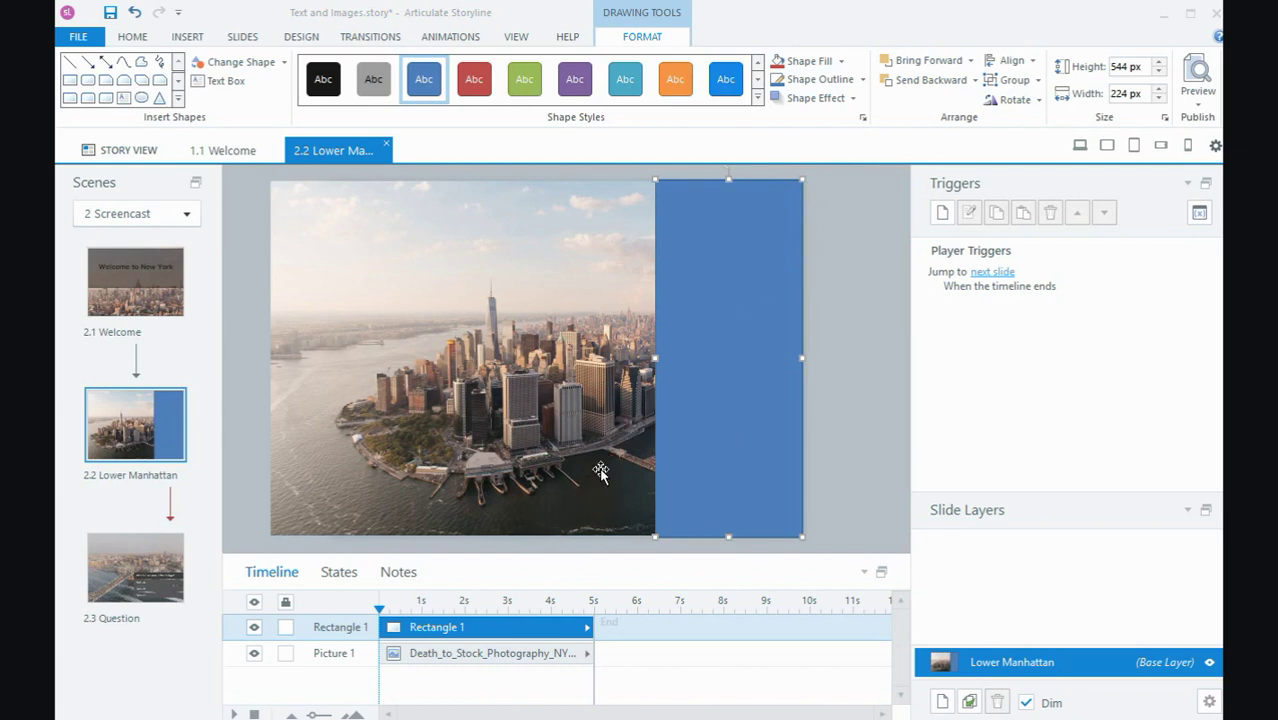
pyautogui.click(600, 472)
pyautogui.click(860, 80)
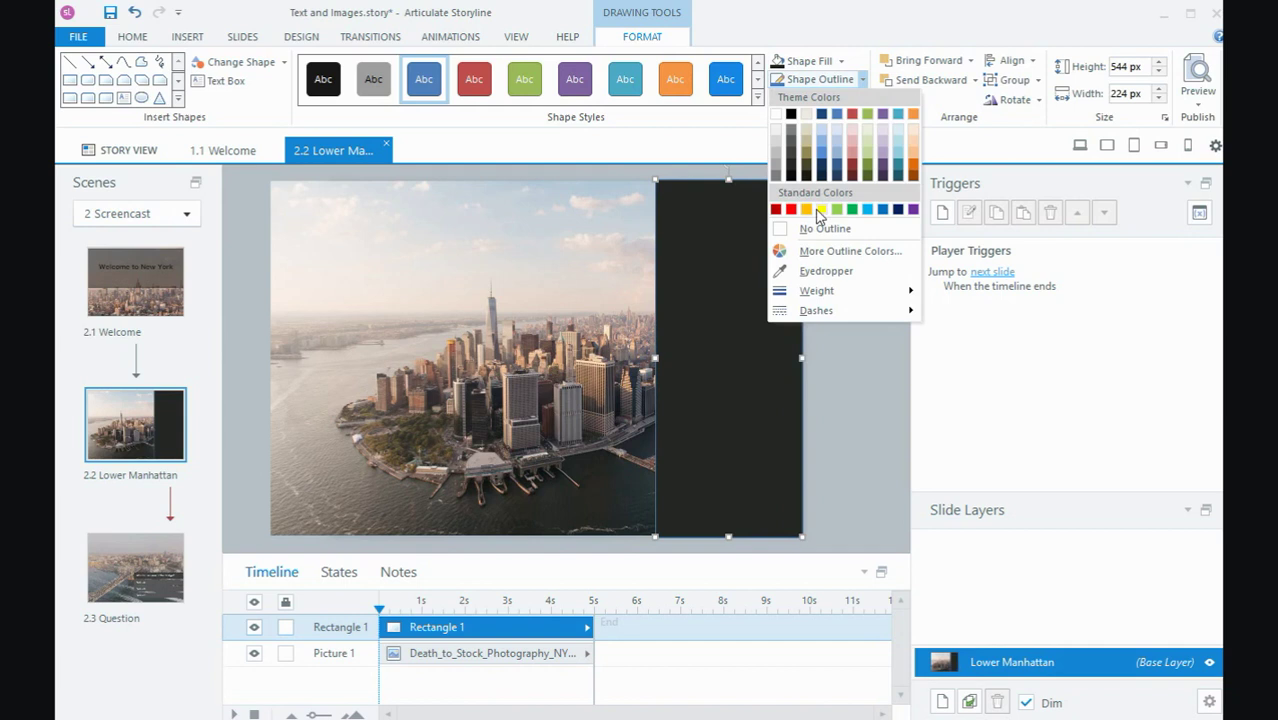
pyautogui.click(818, 270)
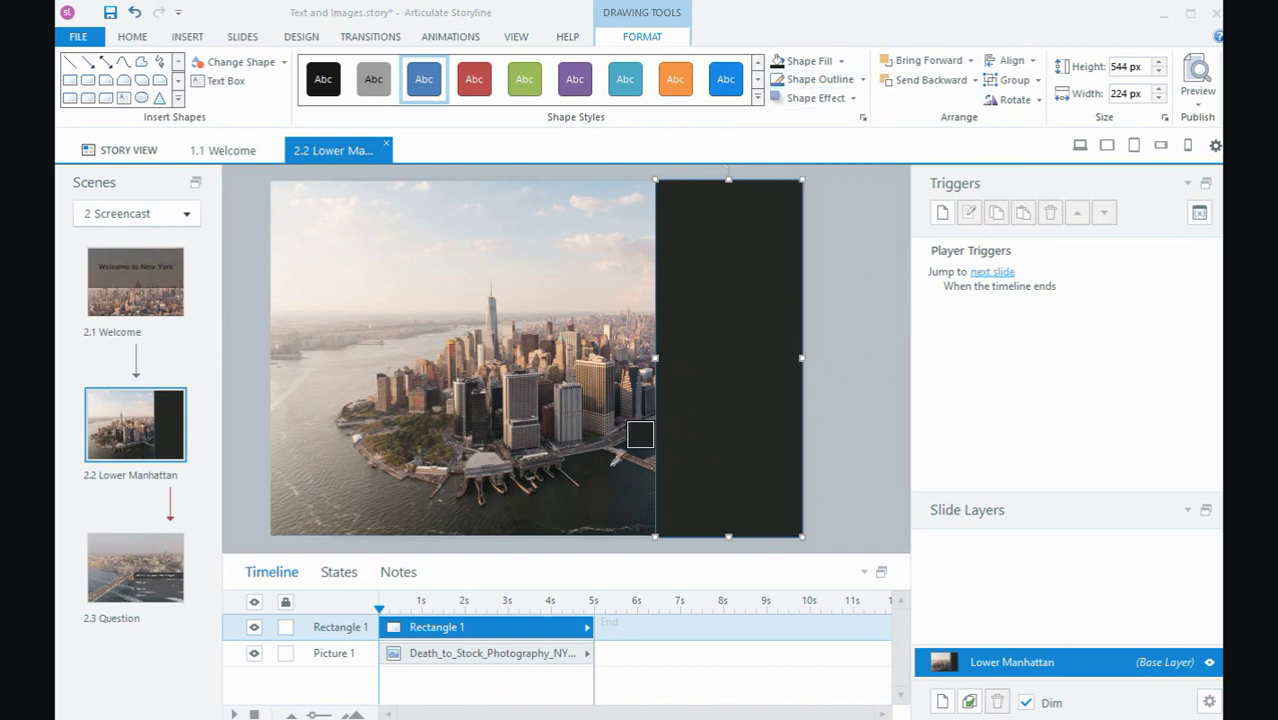
pyautogui.click(609, 466)
pyautogui.click(840, 335)
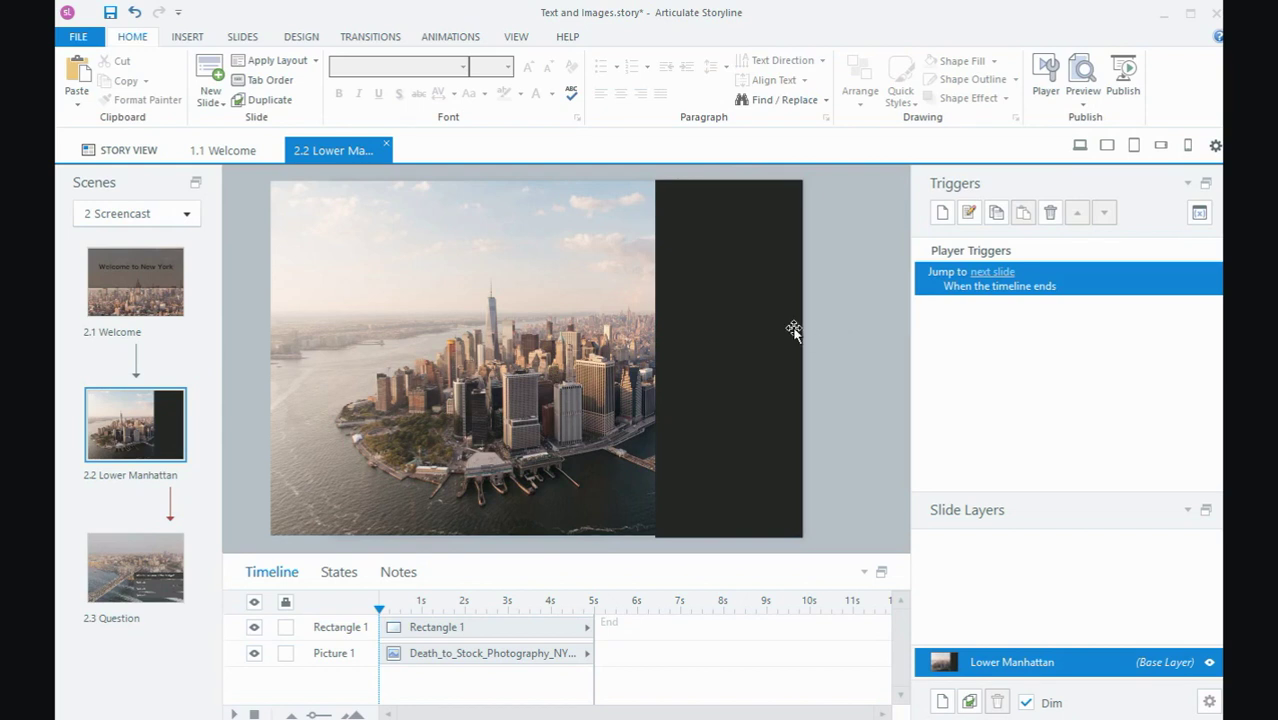
# Step: Set the rectangle's fill transparency to exactly 30% in Format Shape
pyautogui.rightClick(723, 292)
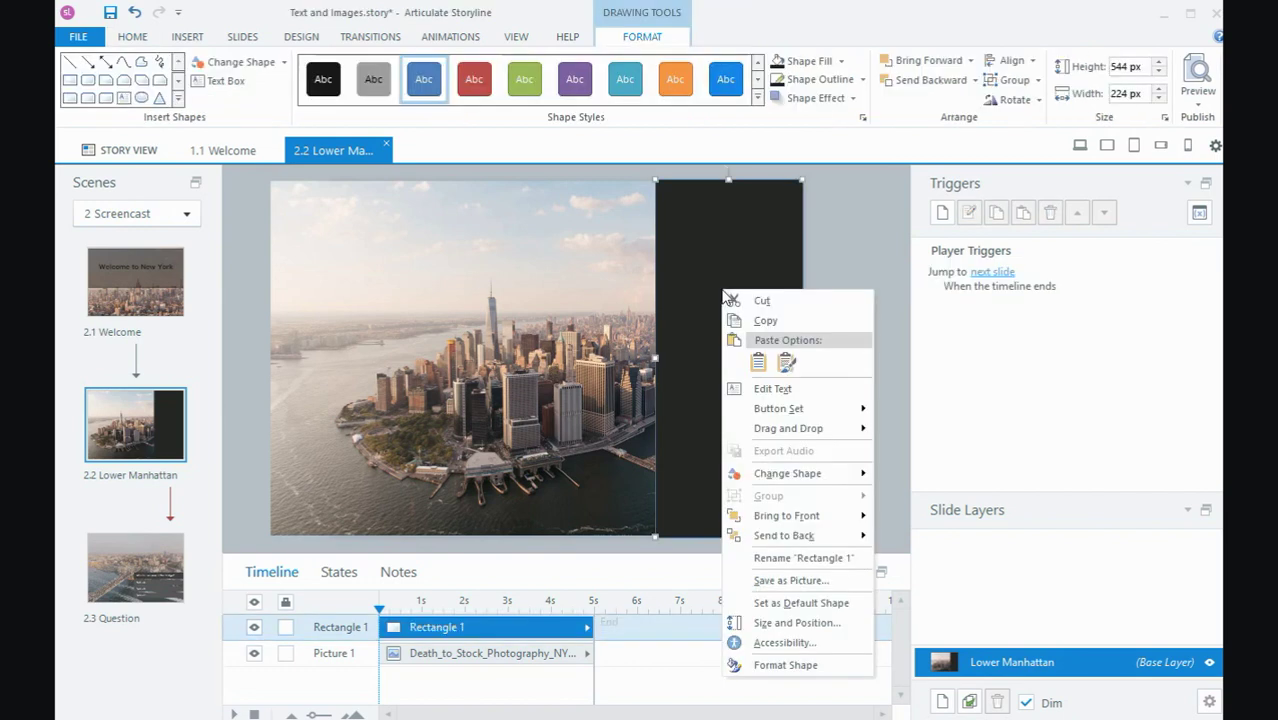
pyautogui.click(786, 665)
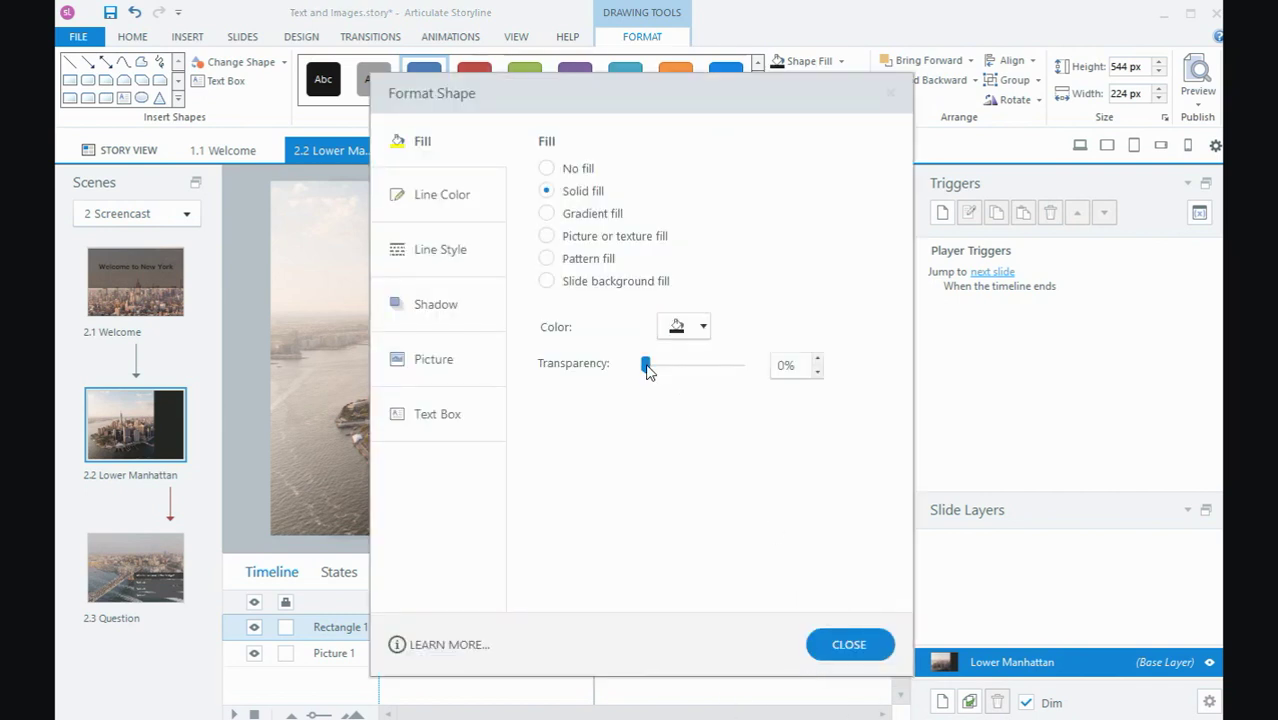
pyautogui.moveTo(647, 367); pyautogui.dragTo(686, 370)
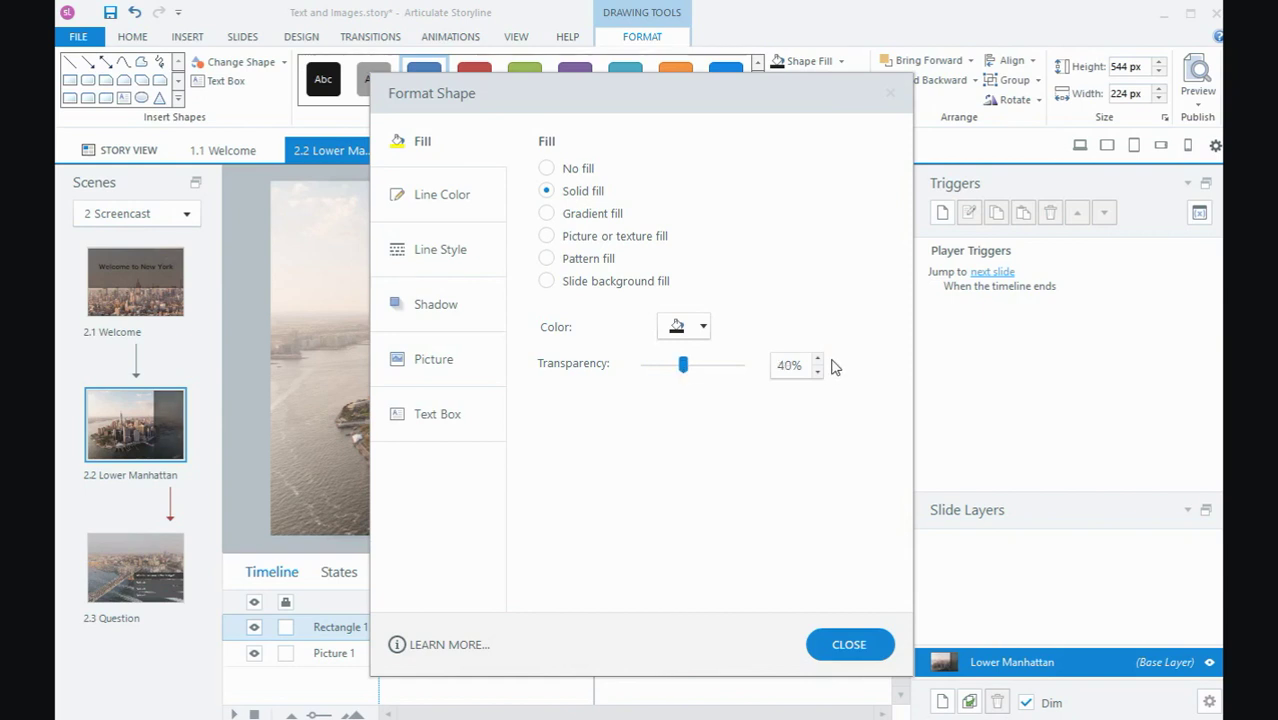
pyautogui.click(849, 644)
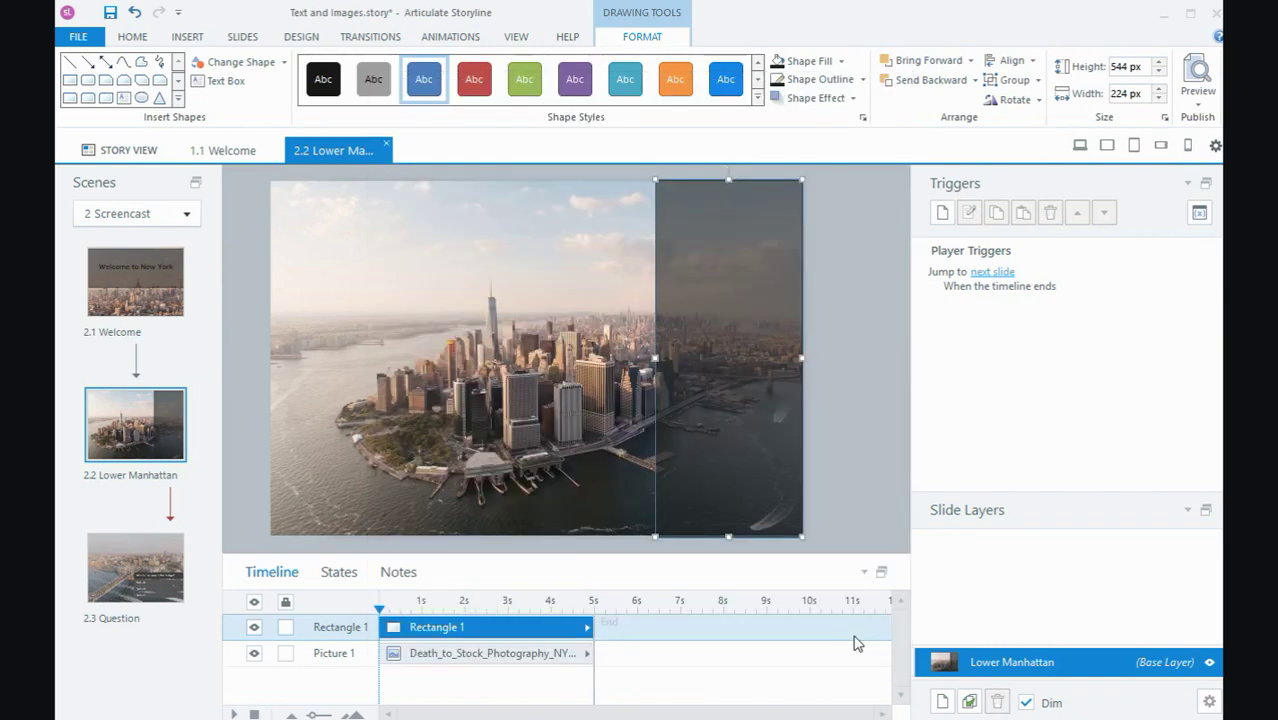
pyautogui.rightClick(745, 408)
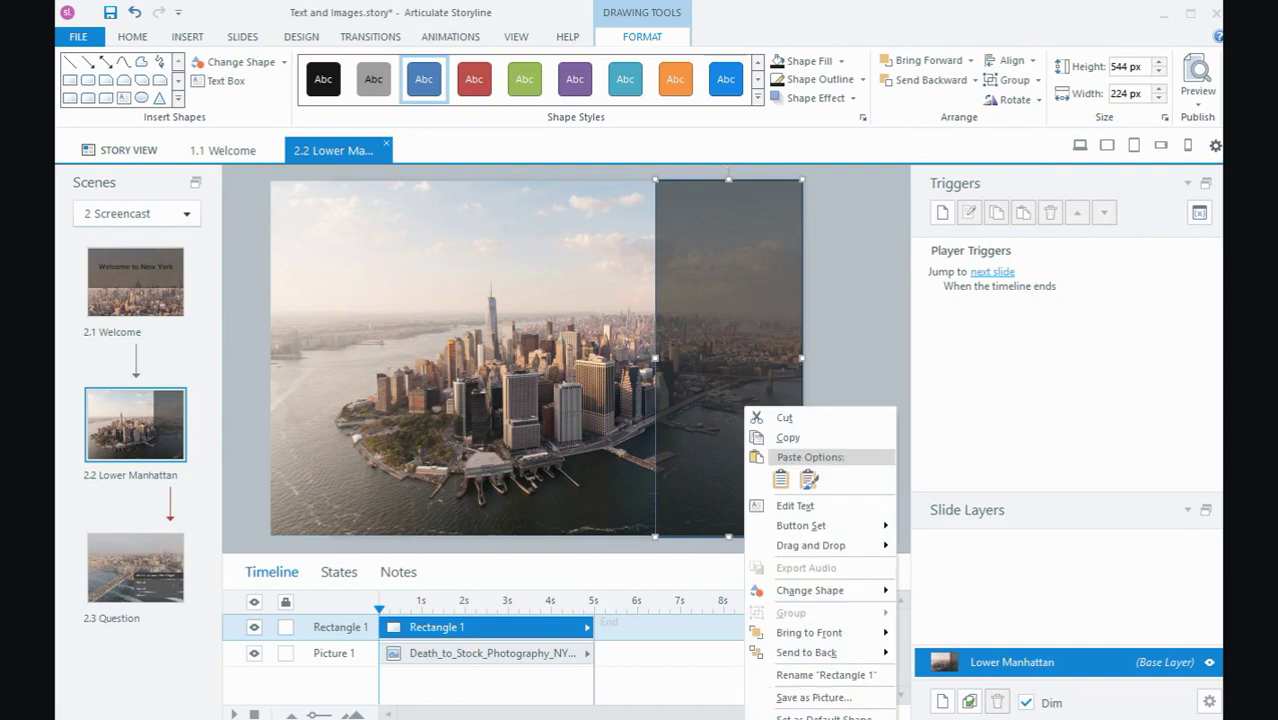
pyautogui.click(800, 718)
pyautogui.moveTo(682, 364); pyautogui.dragTo(675, 370)
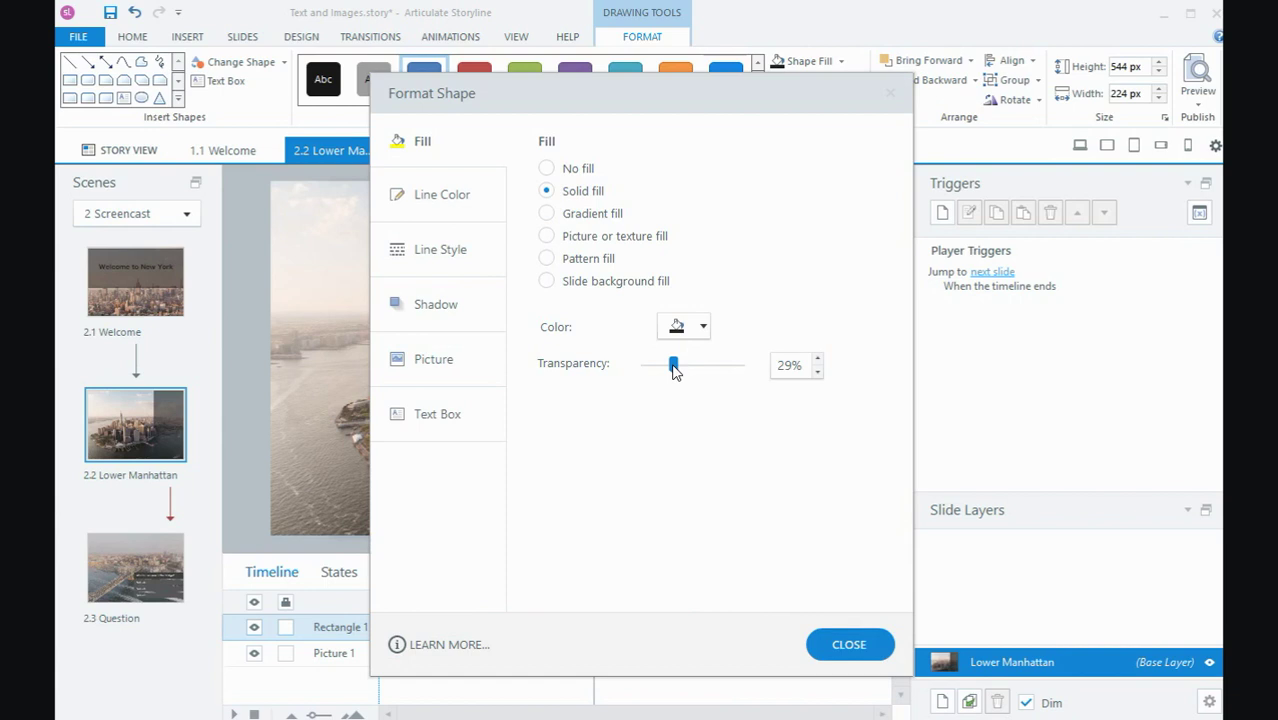
pyautogui.click(817, 358)
pyautogui.click(849, 644)
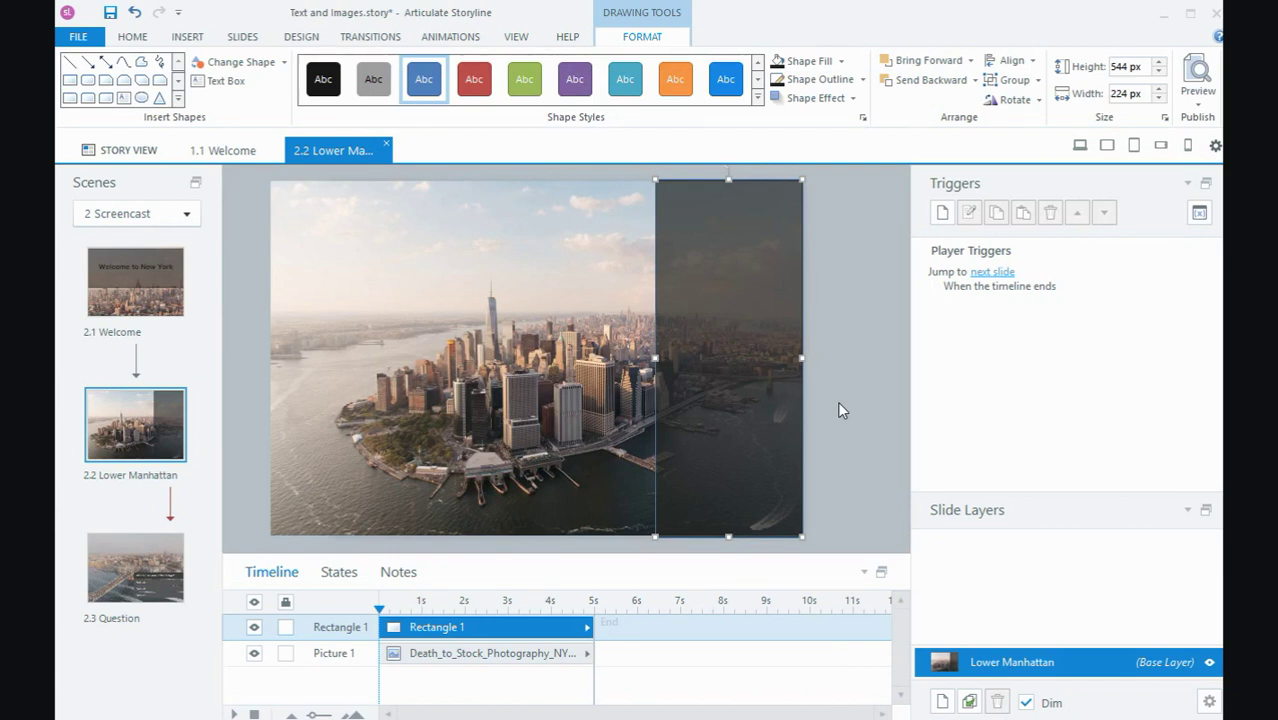
# Step: Enter =lorem() in the rectangle to generate three paragraphs of Lorem ipsum text
pyautogui.click(734, 358)
pyautogui.write('=lorem()')
pyautogui.press('Return')
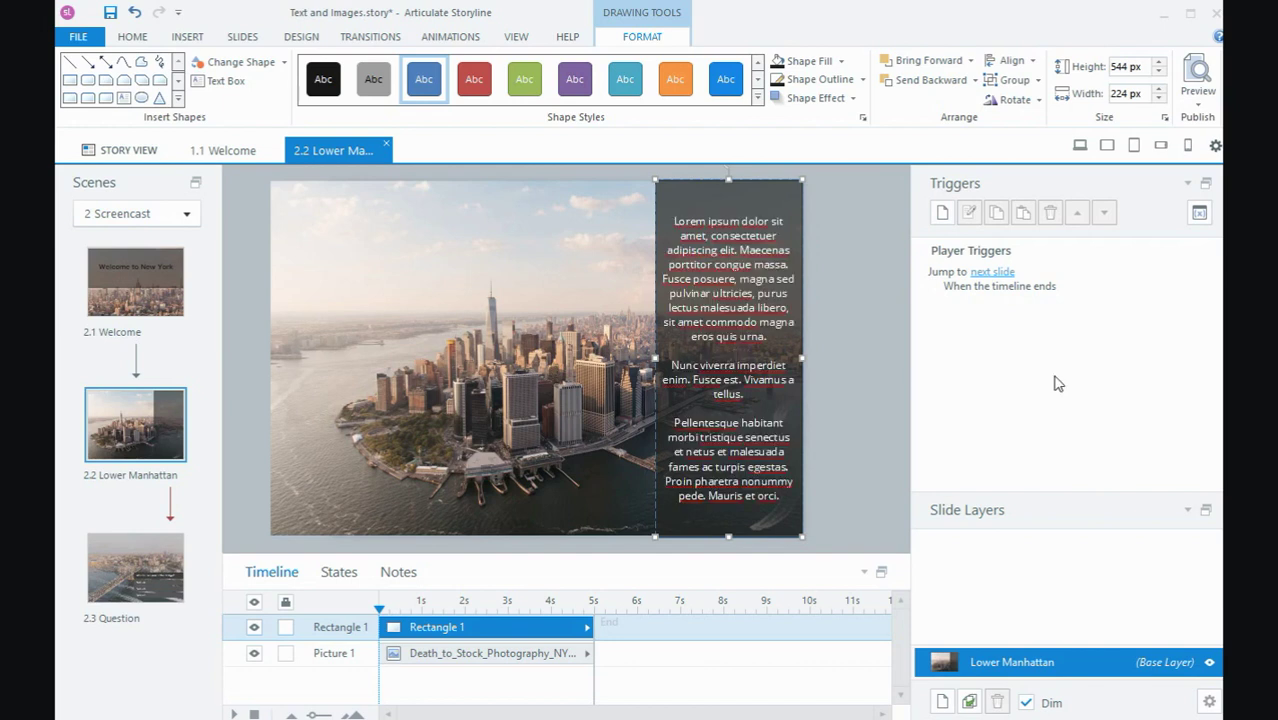
pyautogui.click(867, 290)
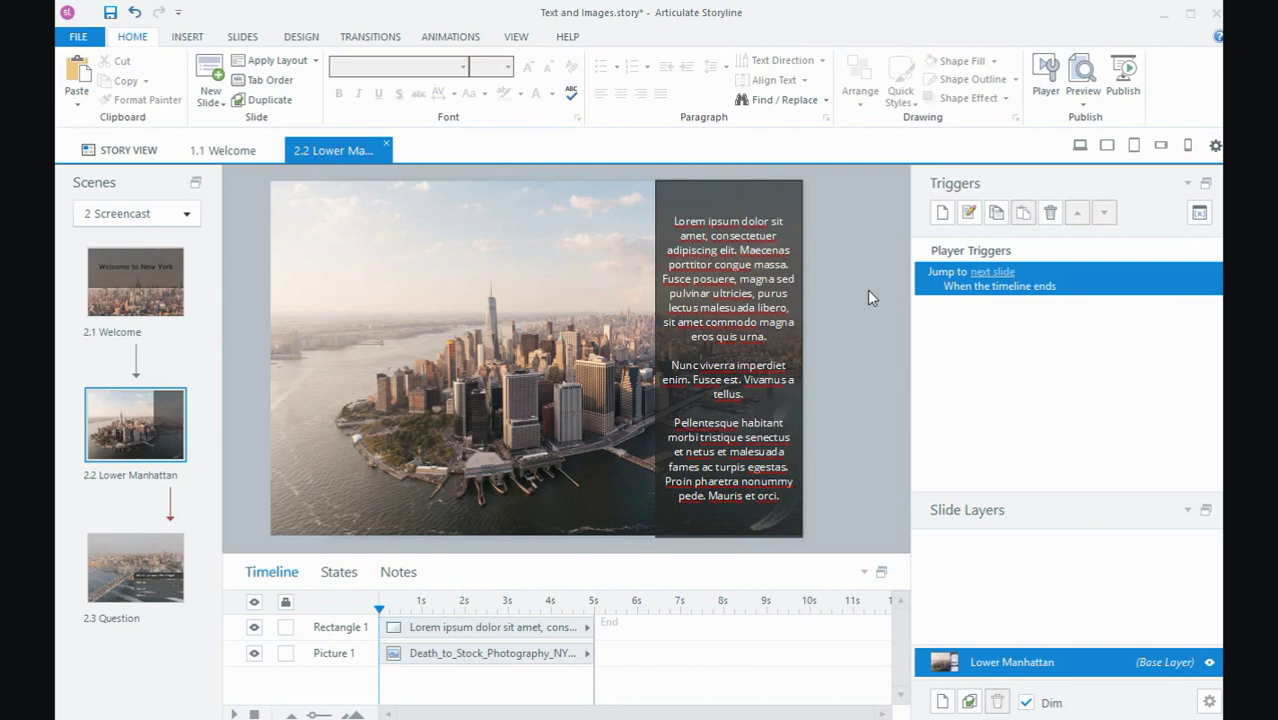
pyautogui.click(657, 207)
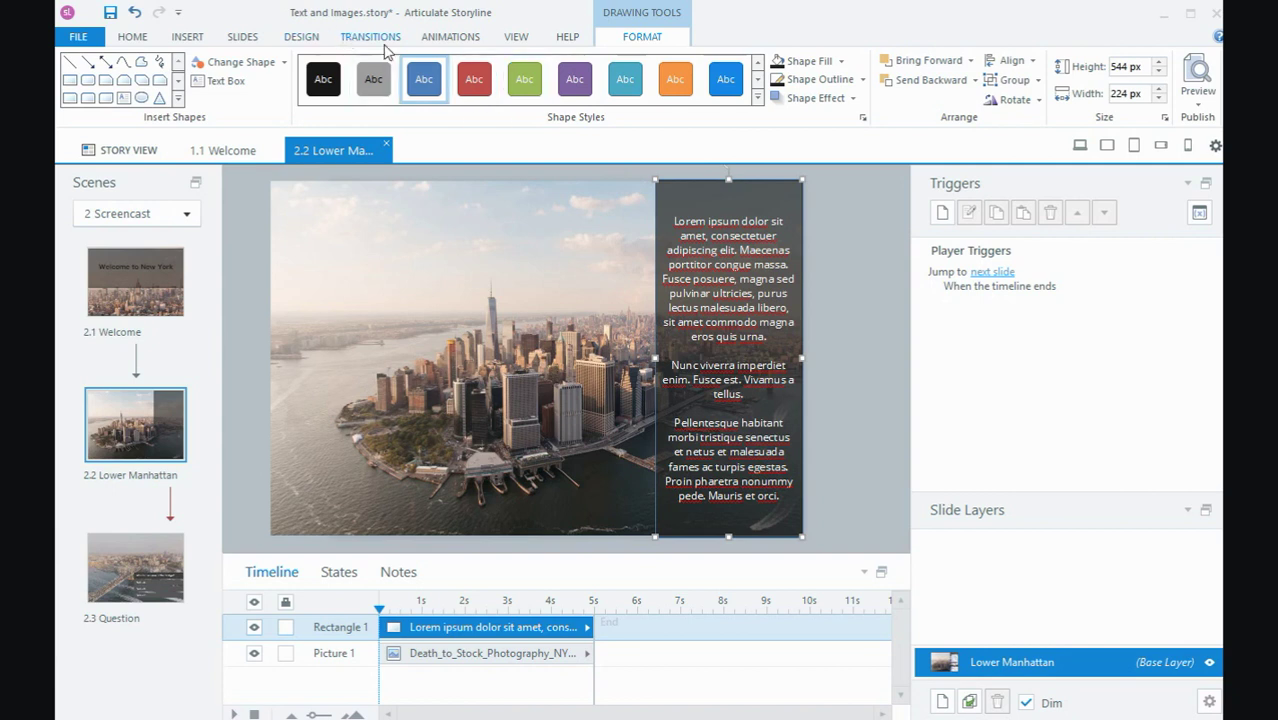
# Step: Give Rectangle 1 a Fly In entrance animation that comes in from the right
pyautogui.click(438, 38)
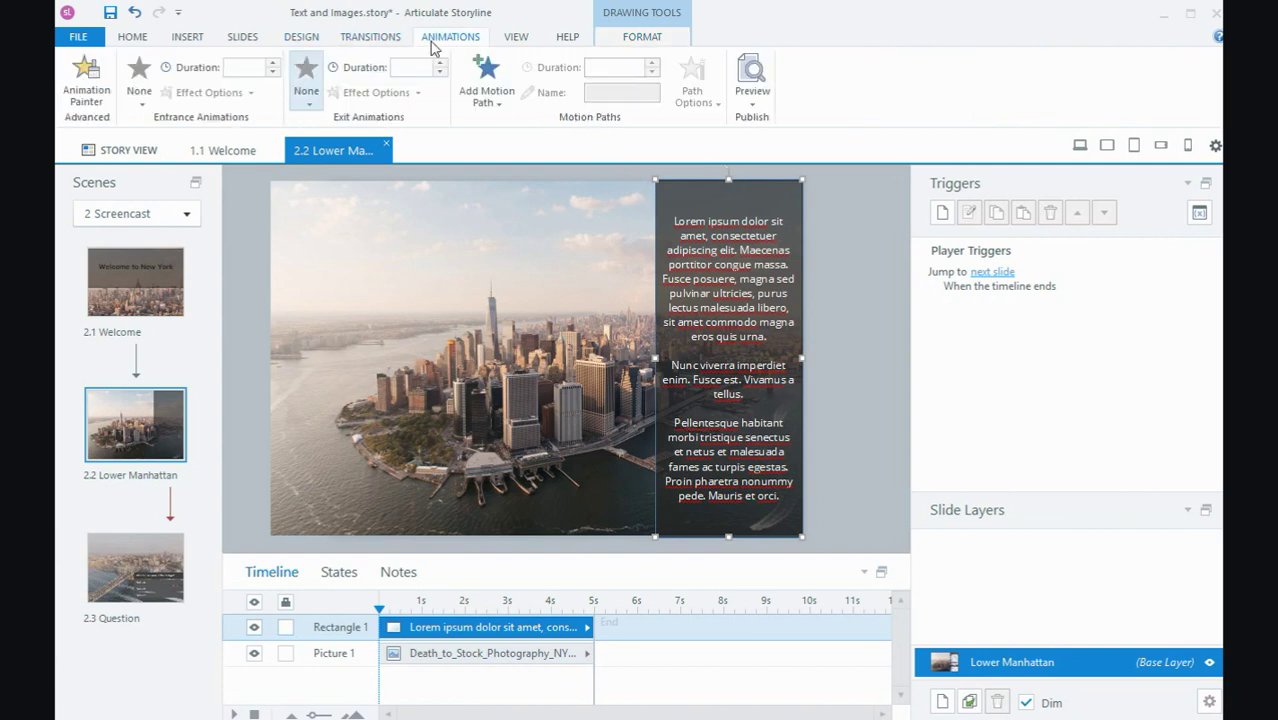
pyautogui.click(155, 108)
pyautogui.click(408, 137)
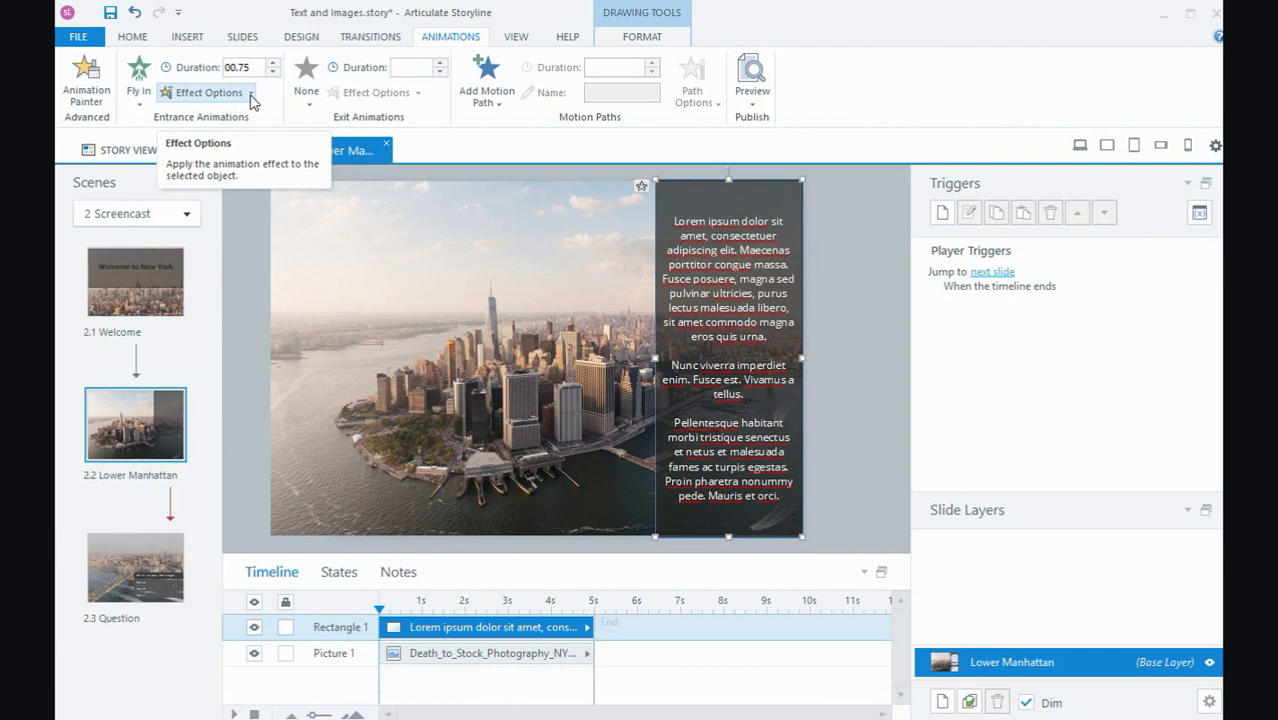
pyautogui.click(251, 93)
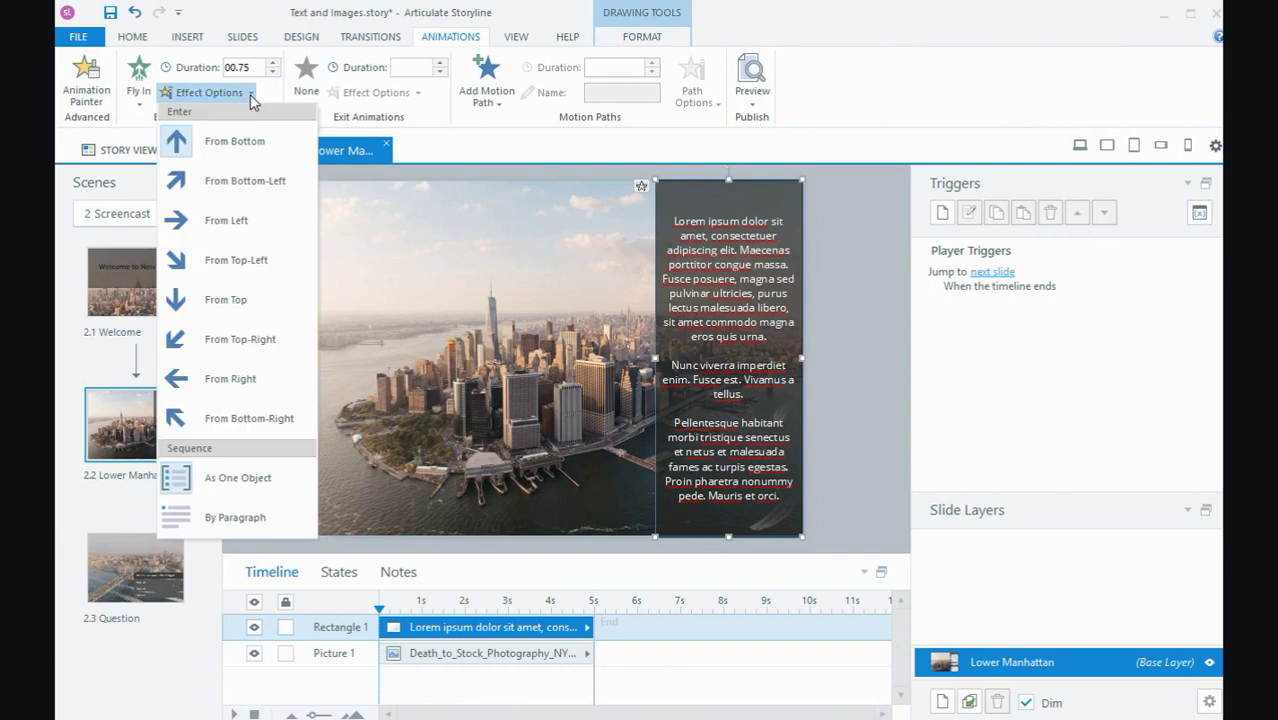
pyautogui.click(272, 381)
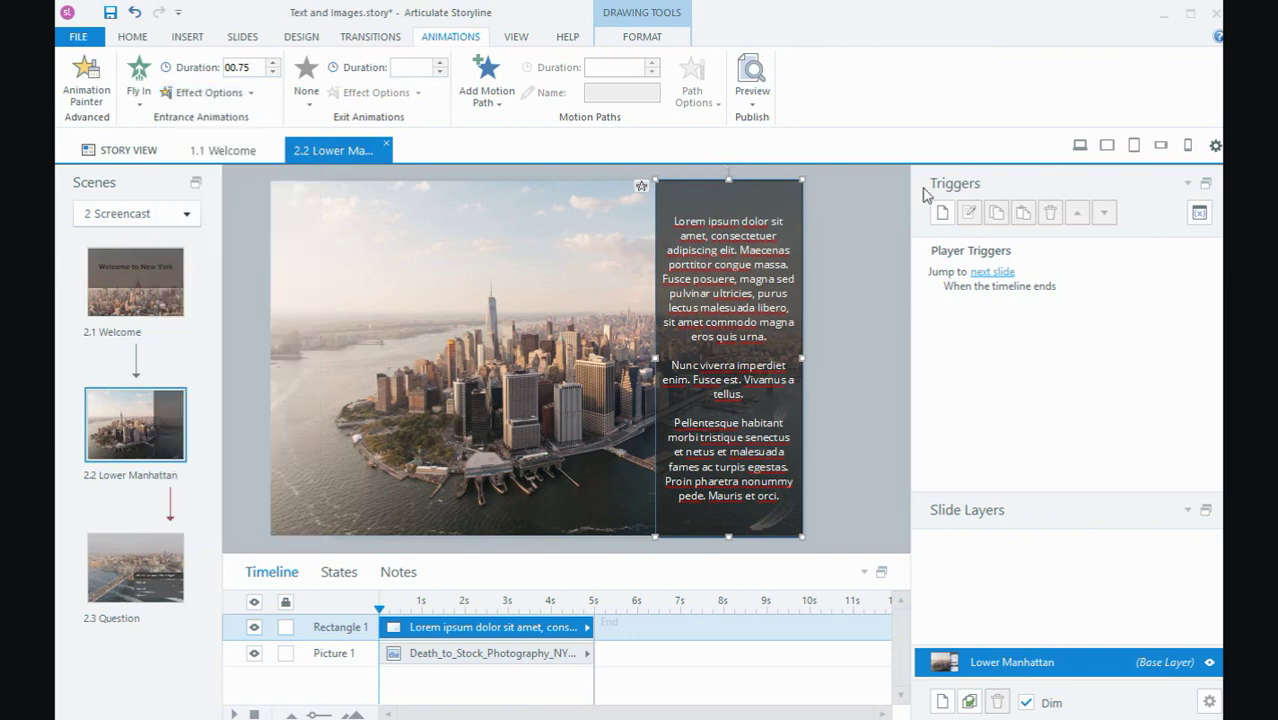
# Step: Preview the slide, dismiss the Link dialog with OK, and return to the editor
pyautogui.click(1079, 145)
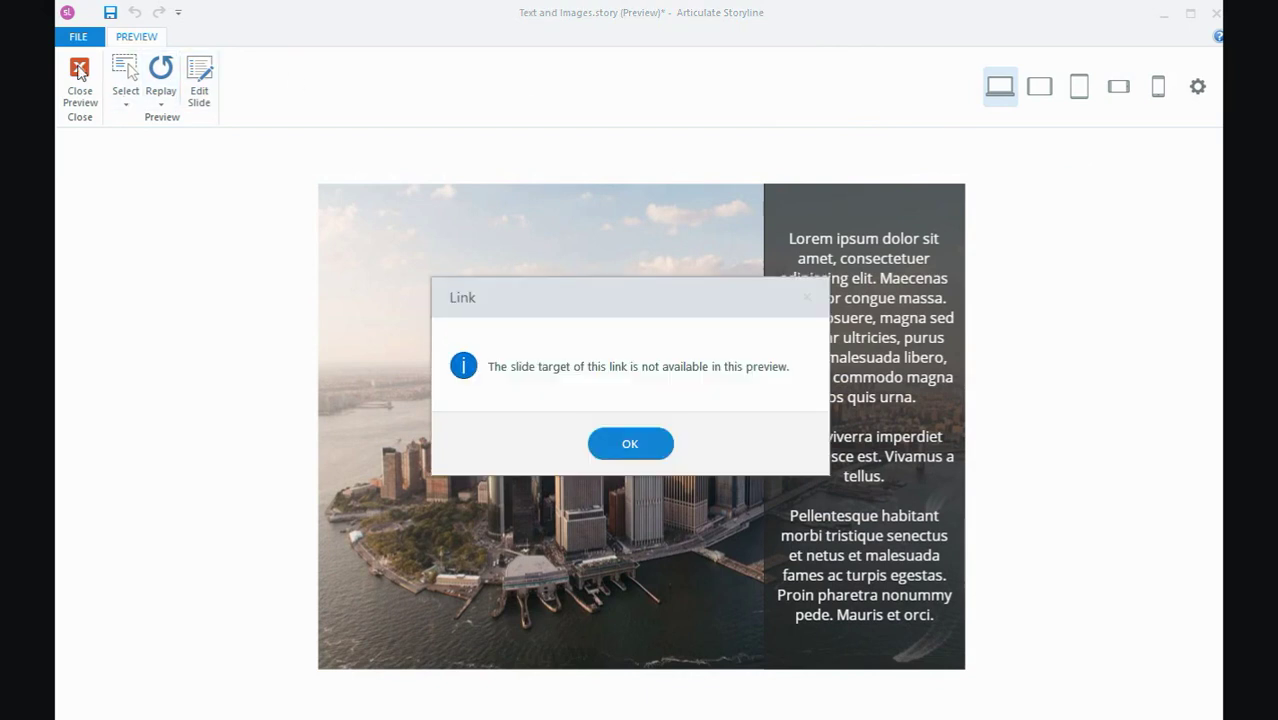
pyautogui.click(630, 449)
pyautogui.click(79, 80)
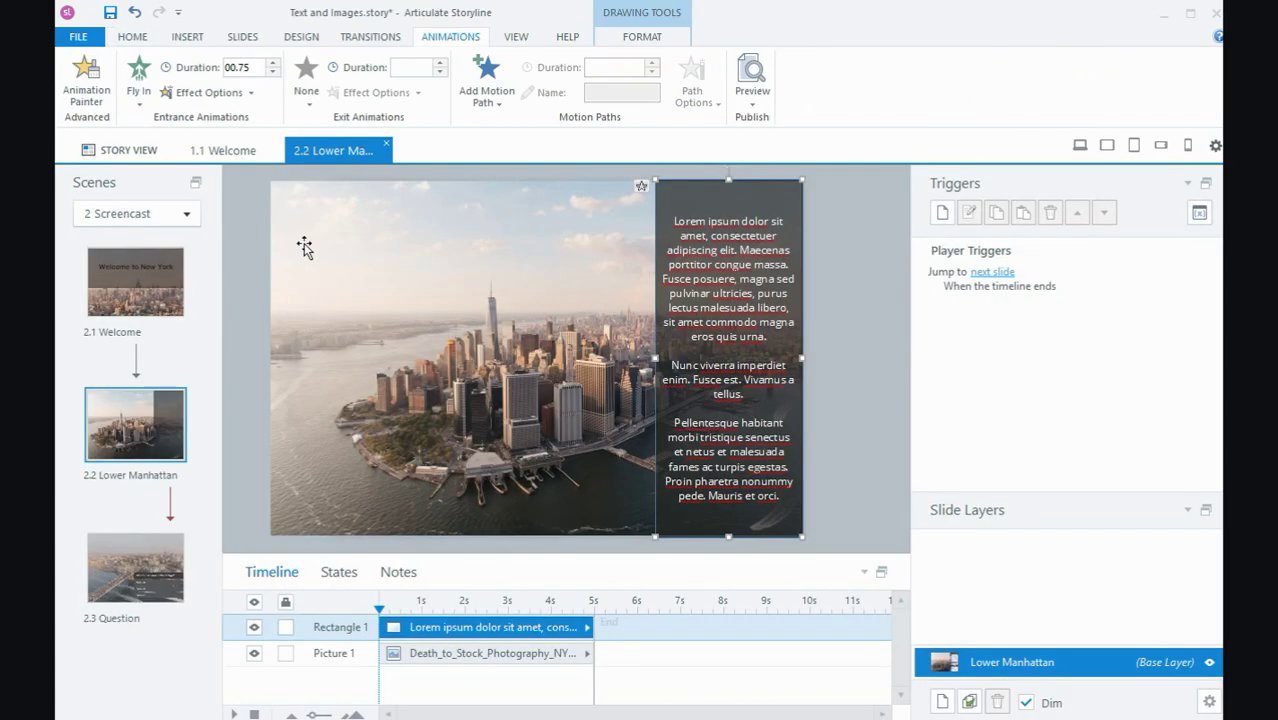
# Step: Visit the Welcome and Lower Manhattan slides, ending on the 2.3 Question slide
pyautogui.click(150, 300)
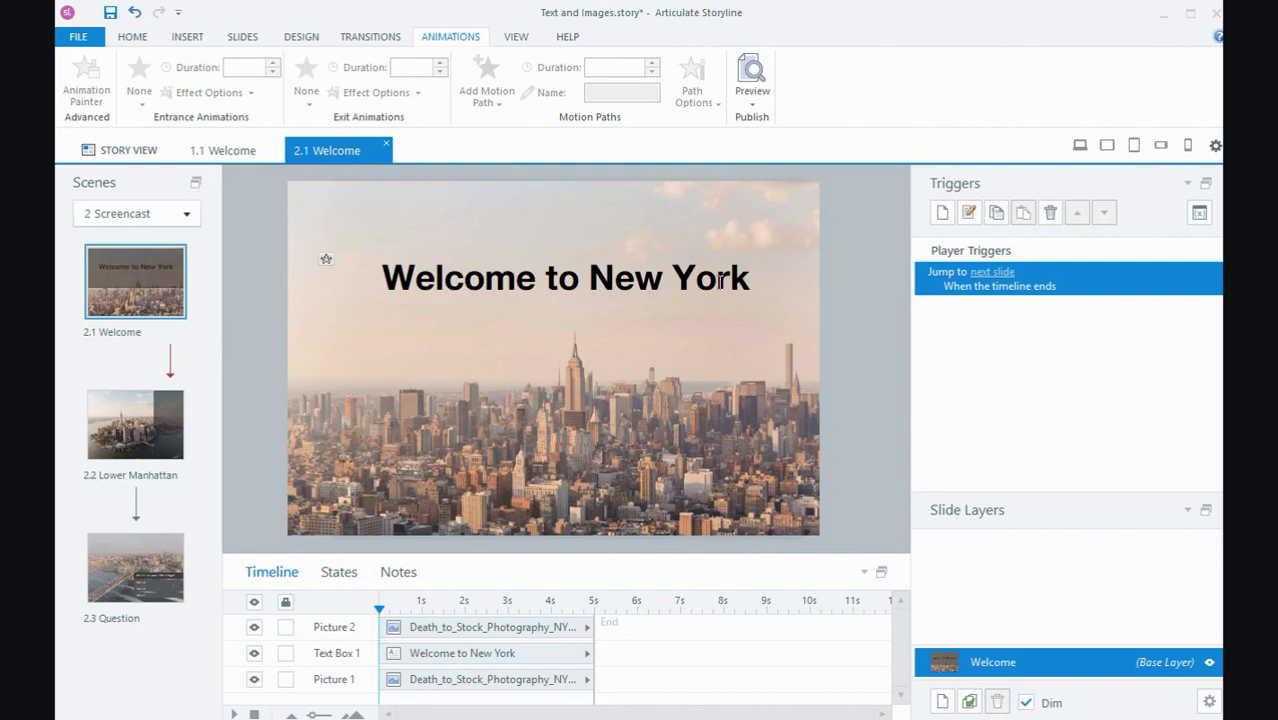
pyautogui.click(150, 430)
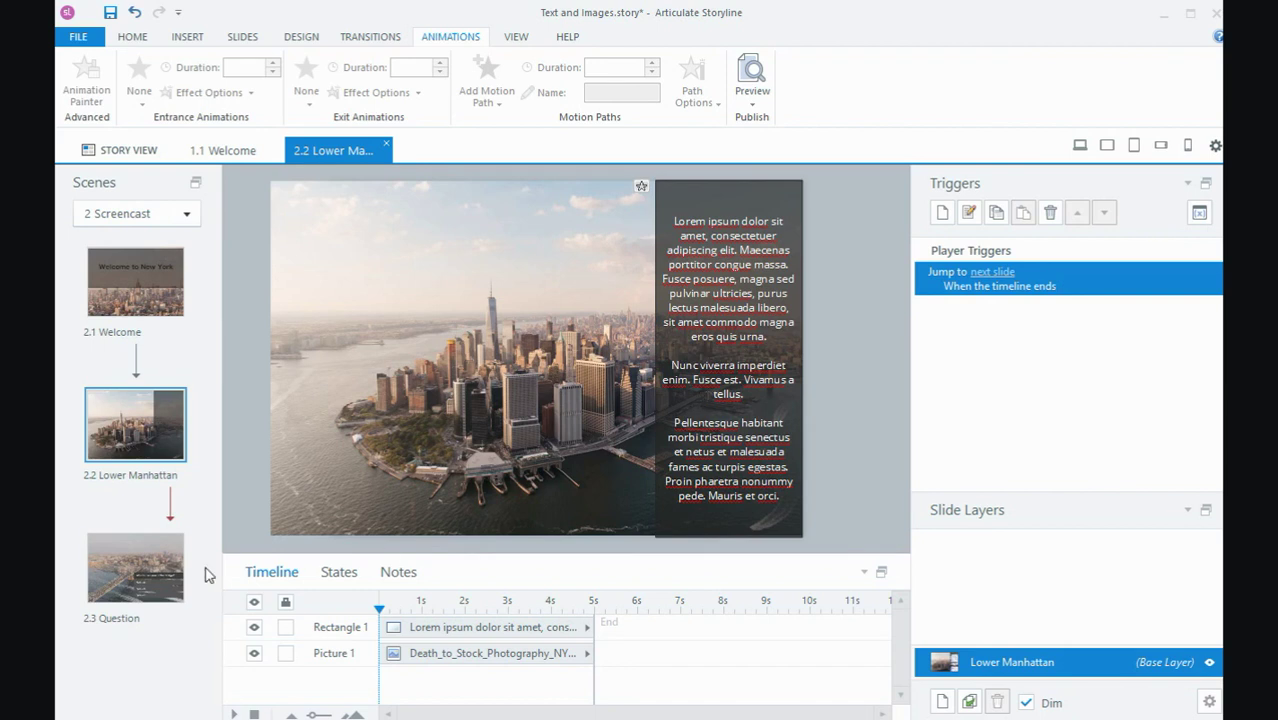
pyautogui.click(145, 560)
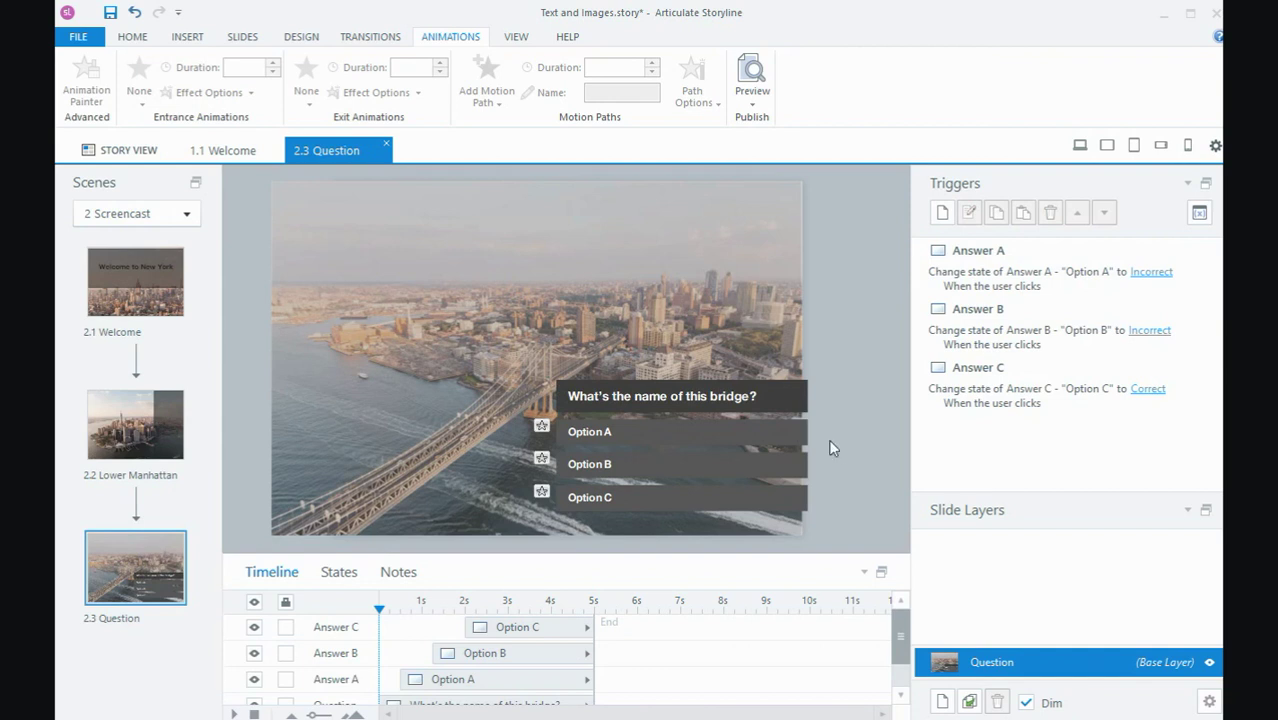
pyautogui.click(738, 386)
pyautogui.click(722, 432)
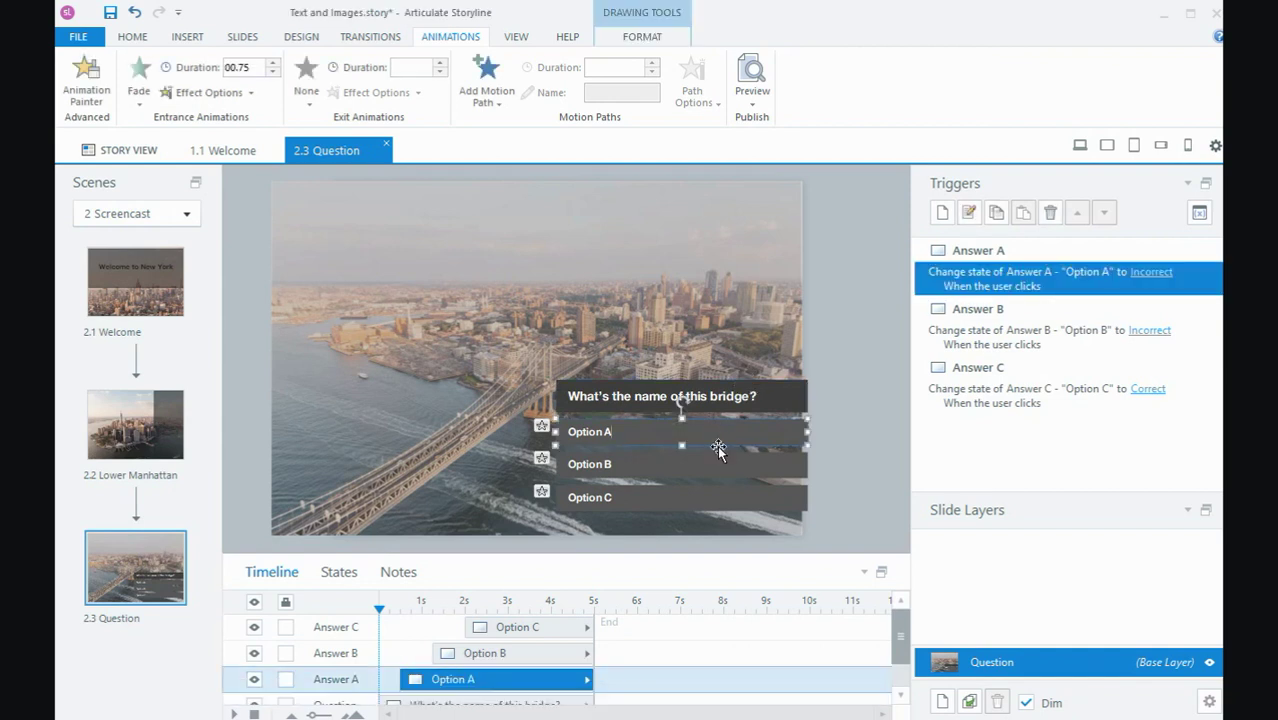
pyautogui.click(715, 463)
pyautogui.click(711, 490)
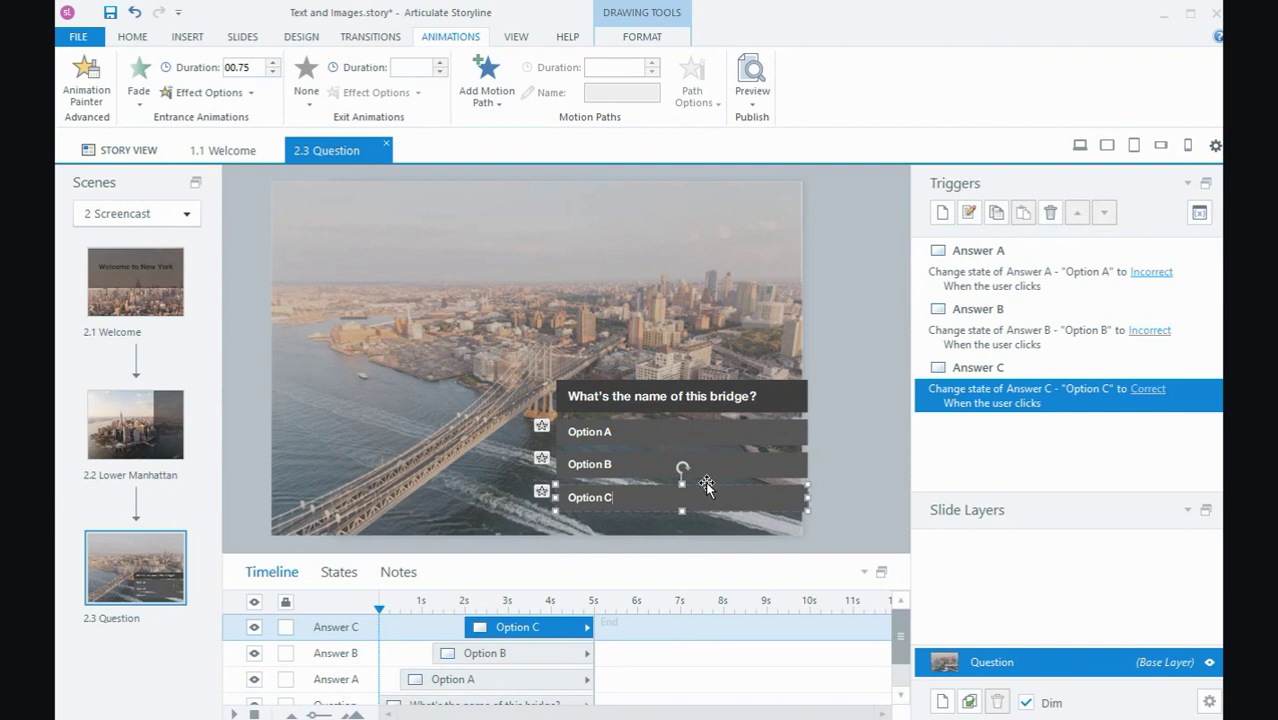
pyautogui.click(662, 435)
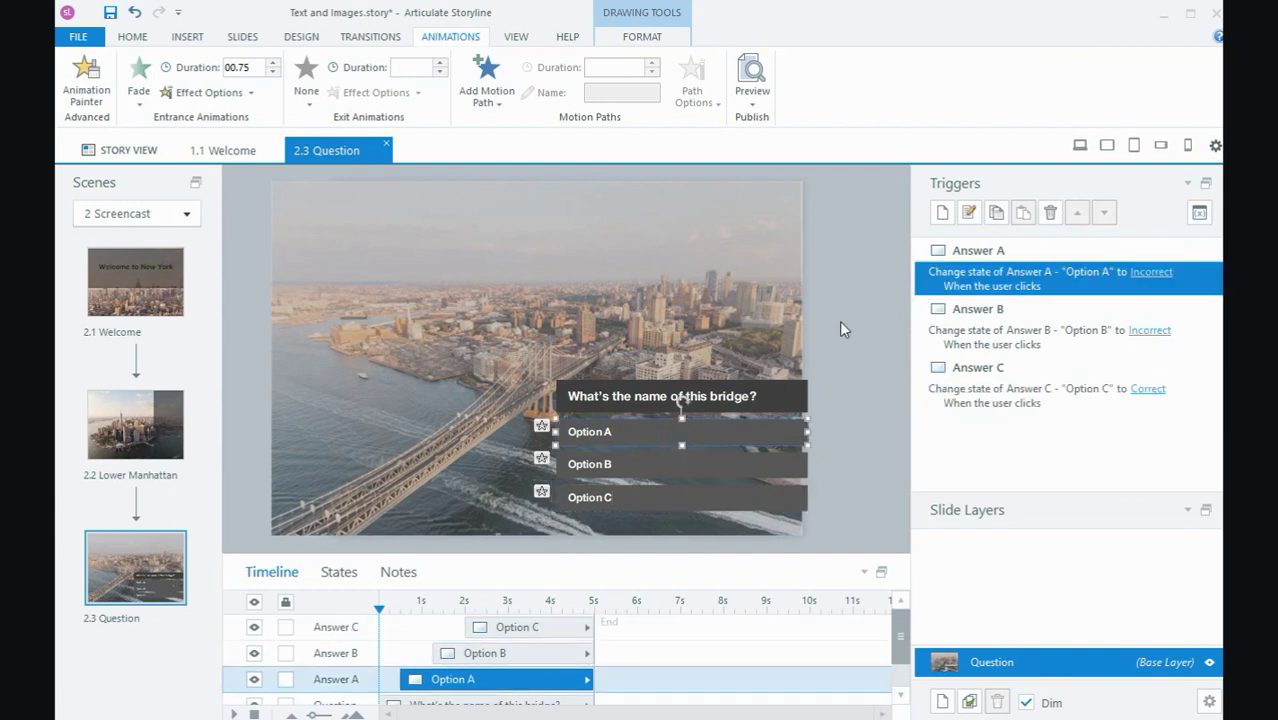
pyautogui.click(350, 578)
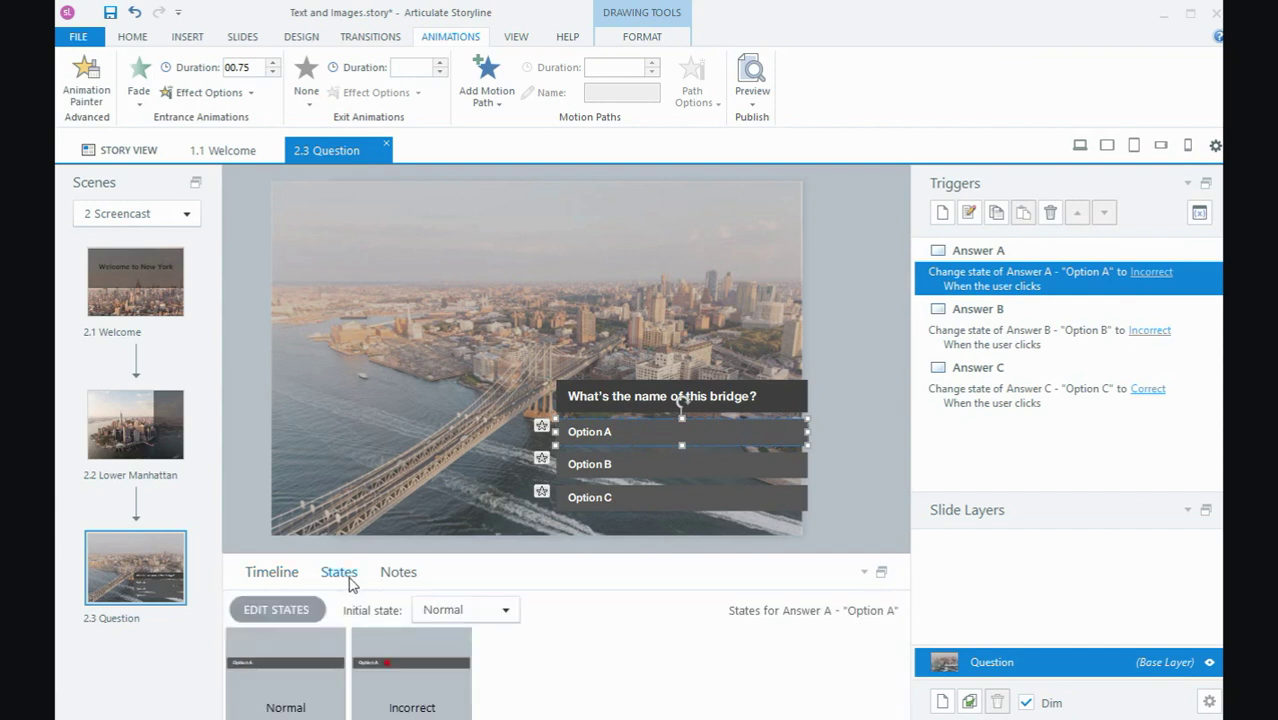
pyautogui.click(376, 660)
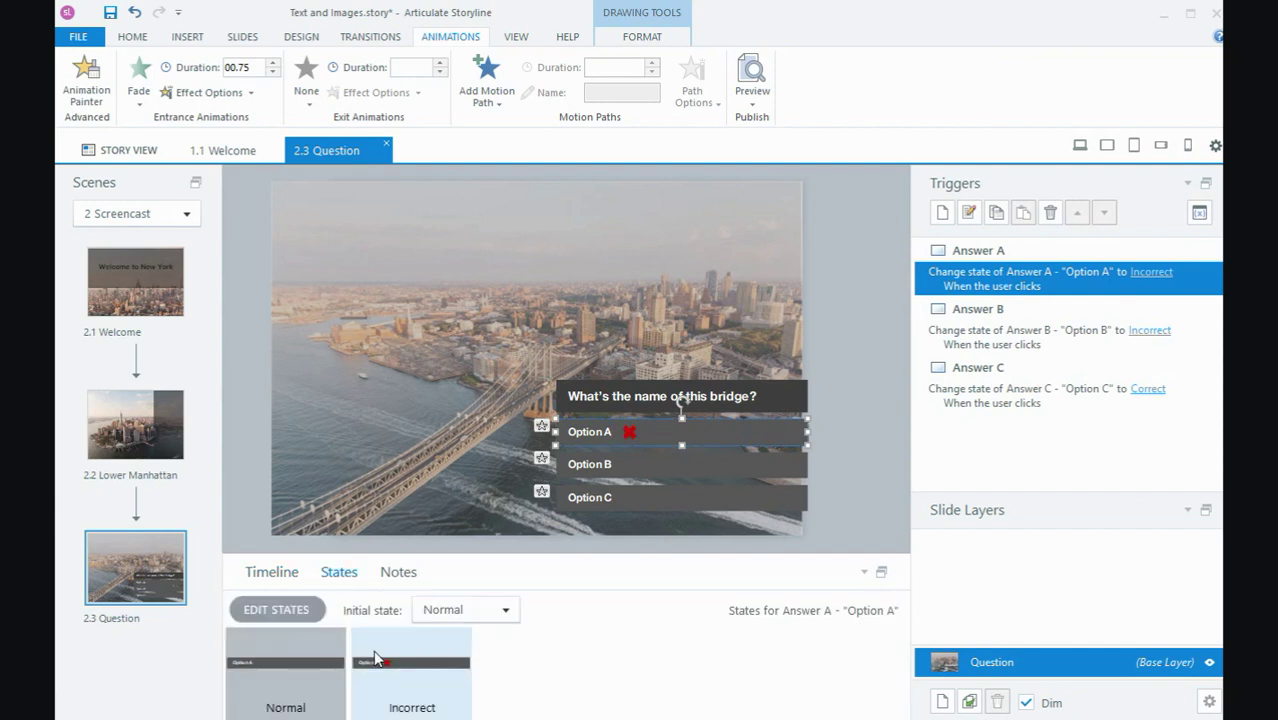
pyautogui.click(633, 459)
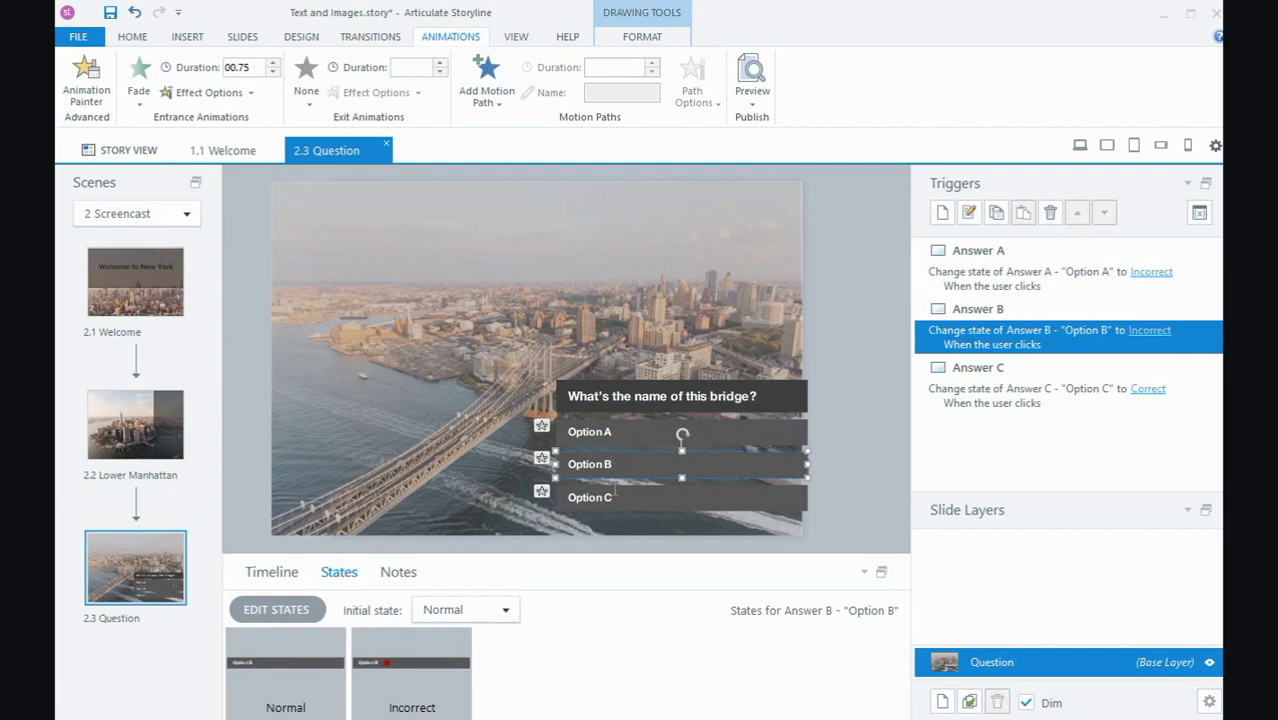
pyautogui.click(614, 490)
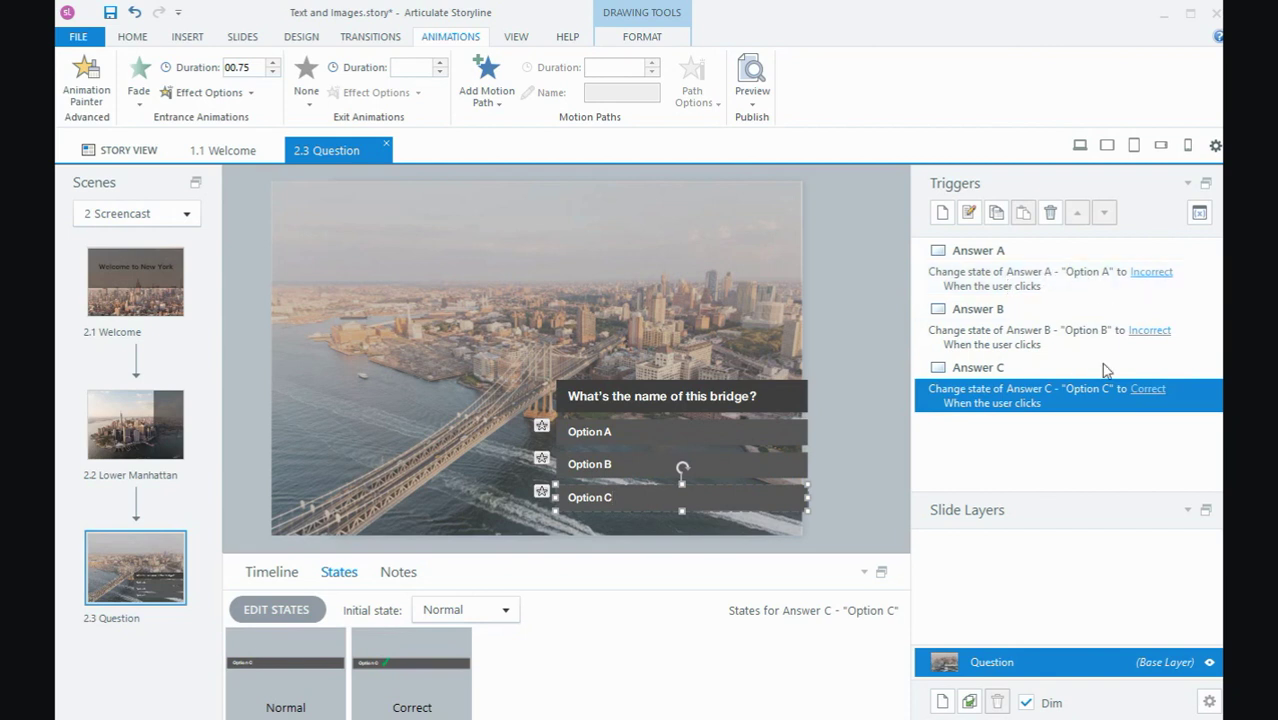
pyautogui.click(279, 573)
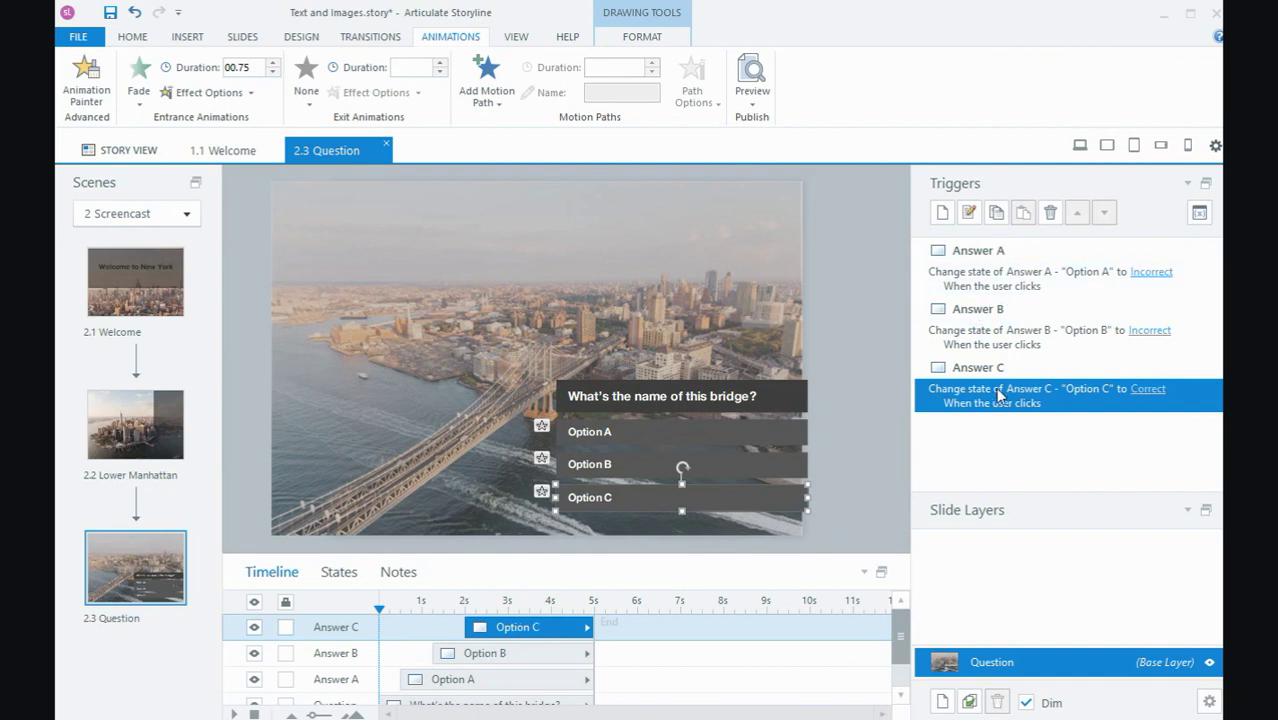
# Step: Select the bridge background photo and add a new state to it named 'Correct'
pyautogui.click(605, 292)
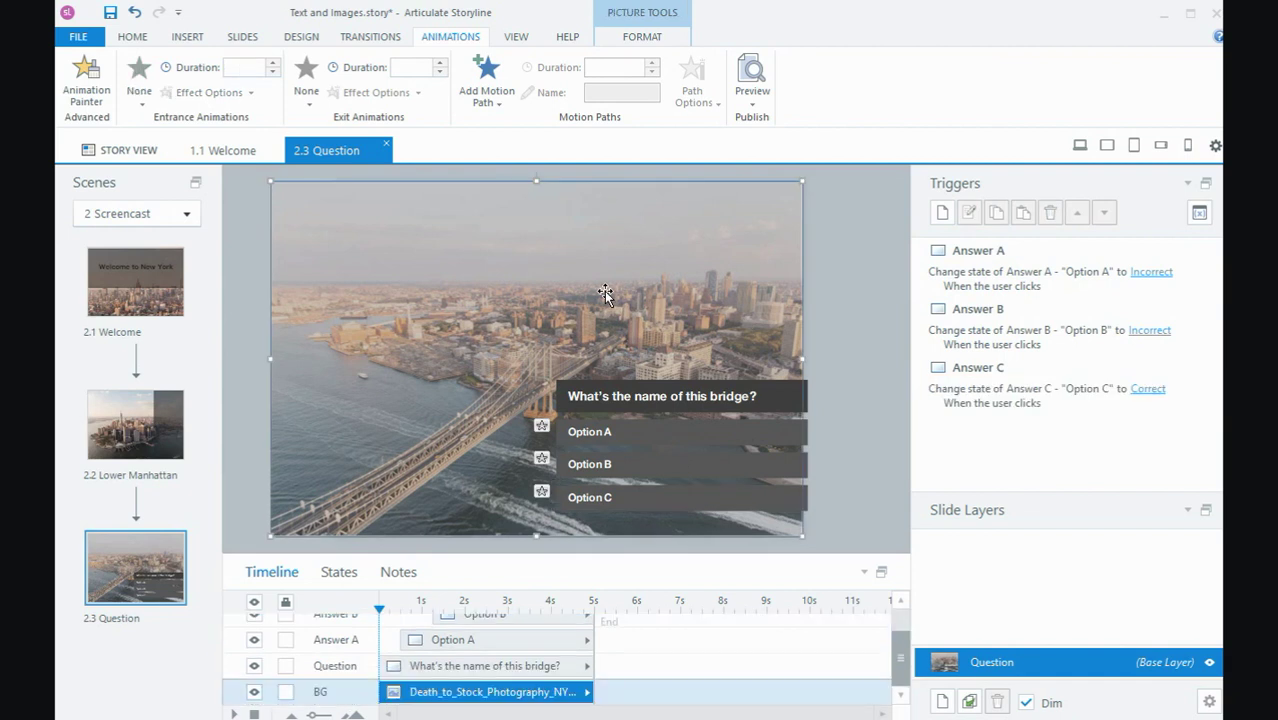
pyautogui.click(339, 574)
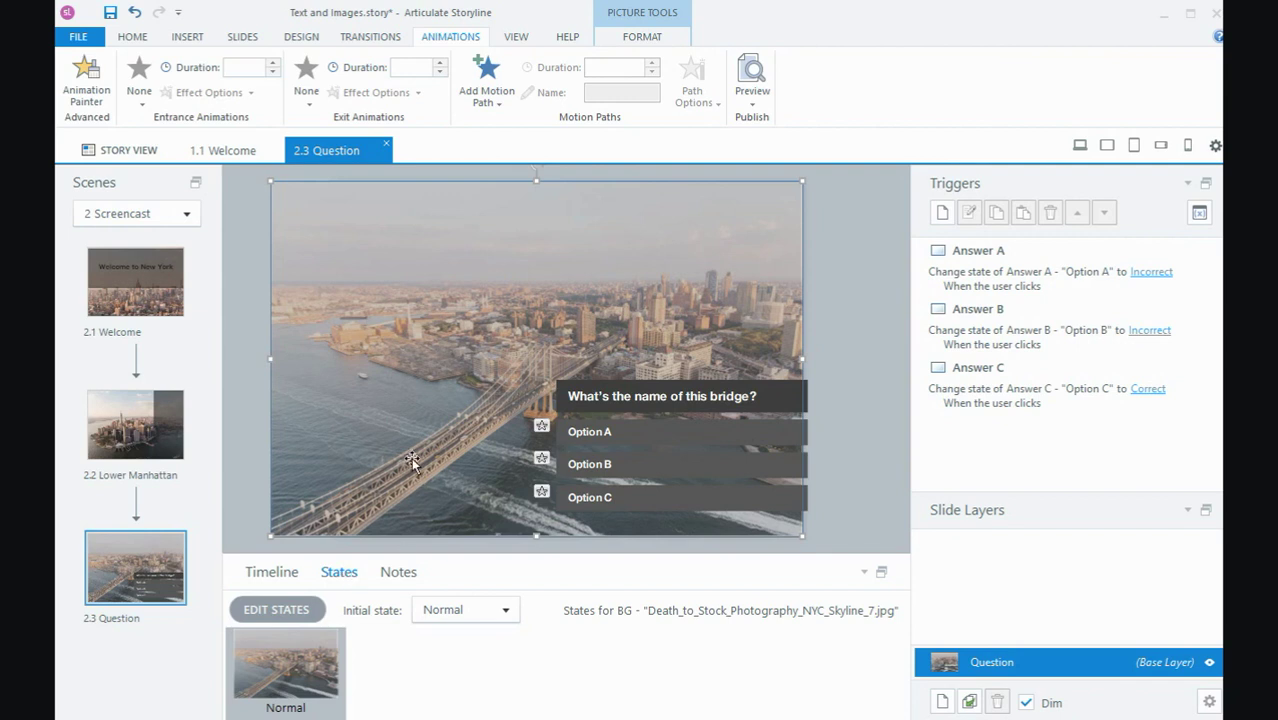
pyautogui.click(334, 572)
pyautogui.click(289, 612)
pyautogui.click(289, 612)
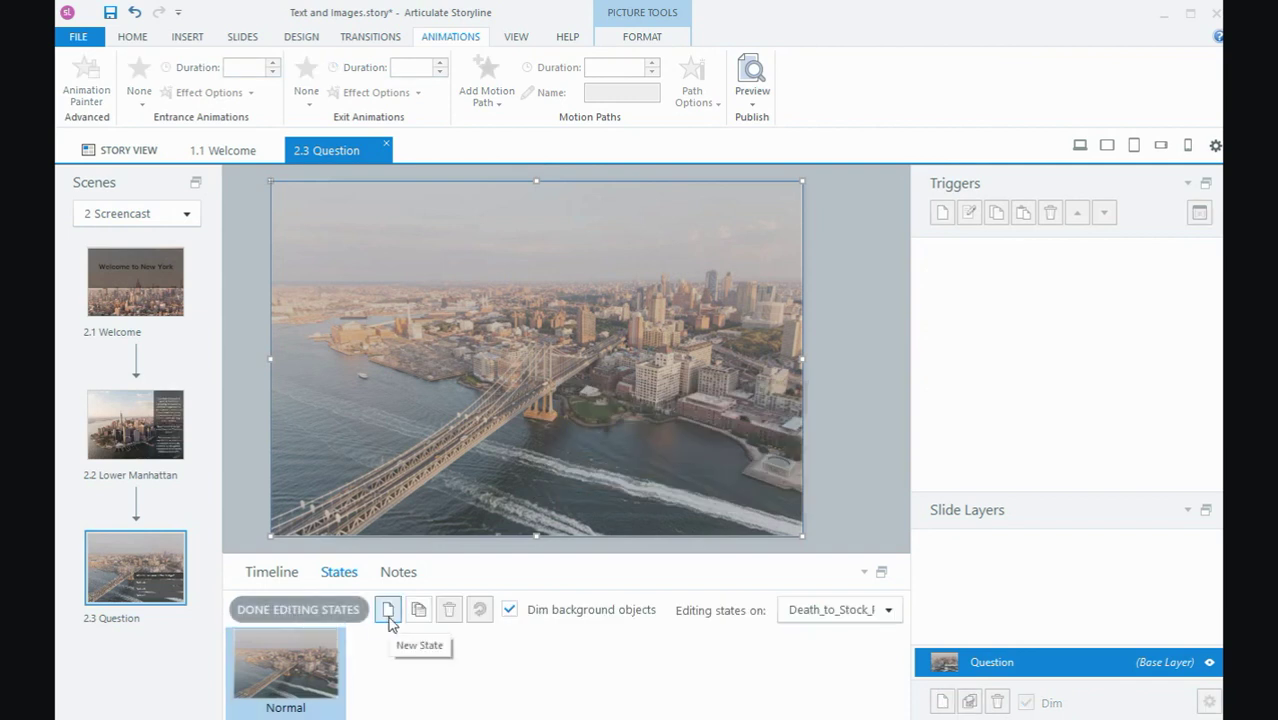
pyautogui.click(388, 610)
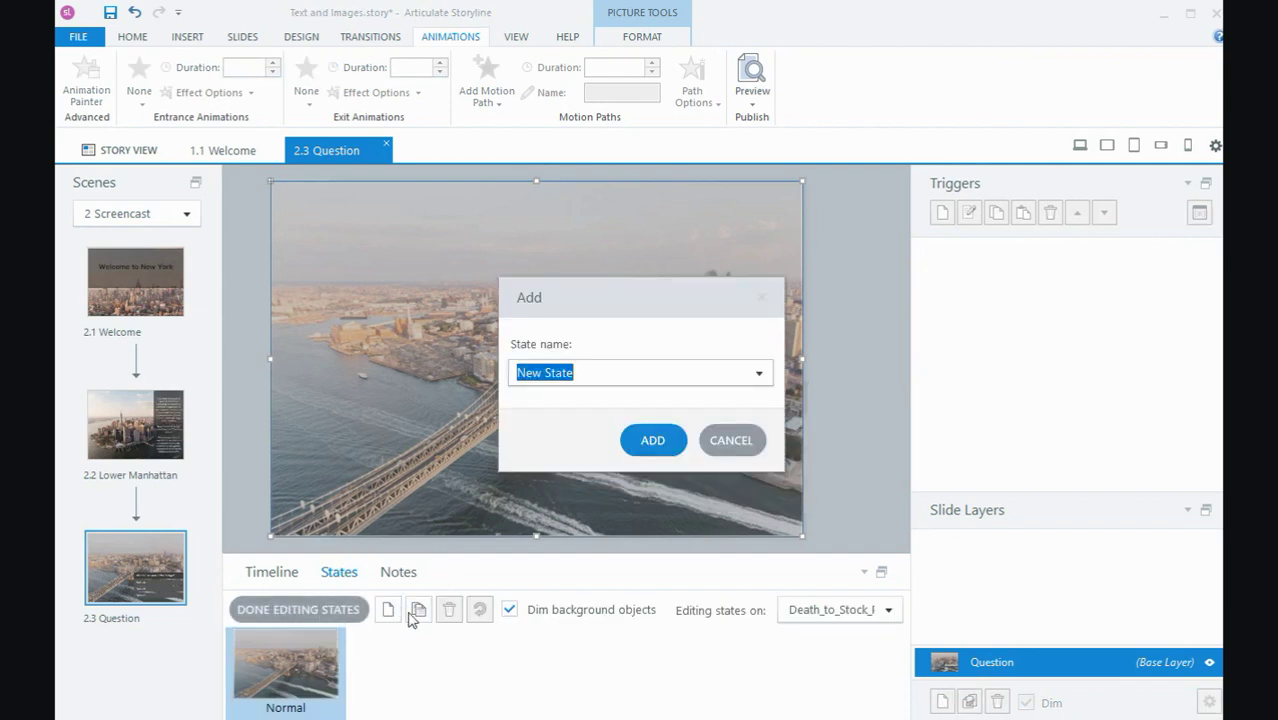
pyautogui.click(754, 381)
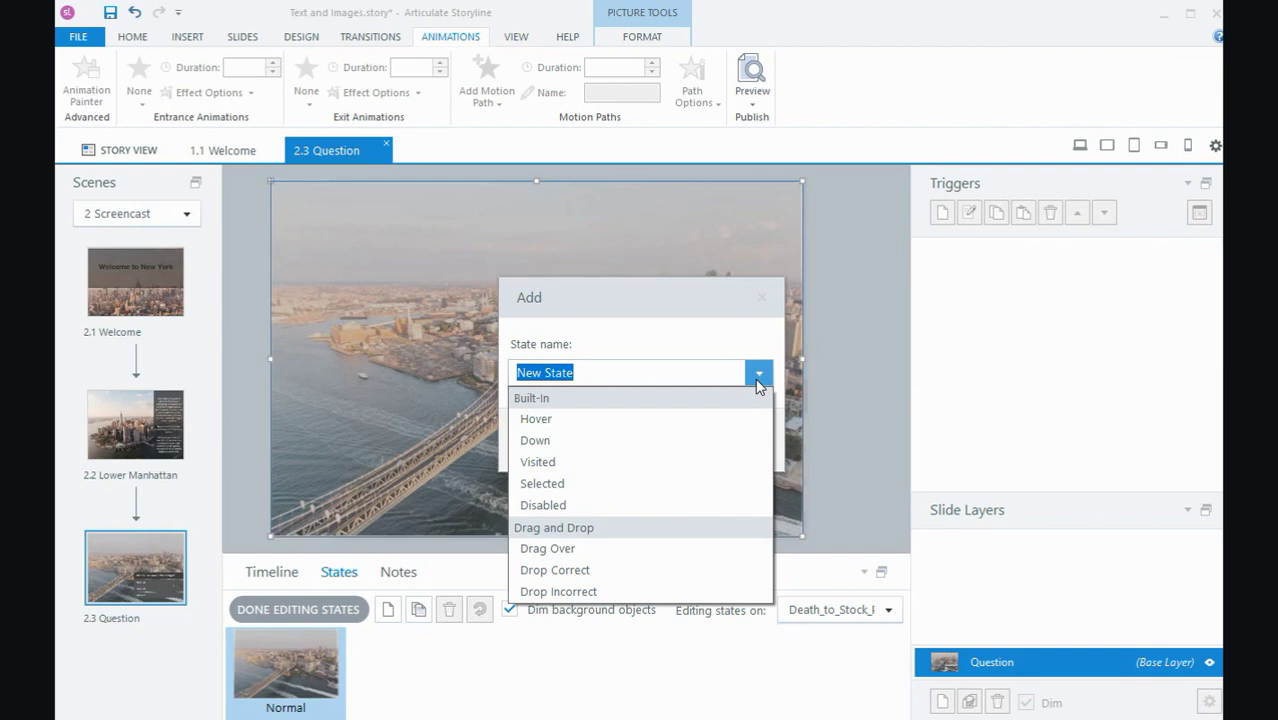
pyautogui.click(585, 374)
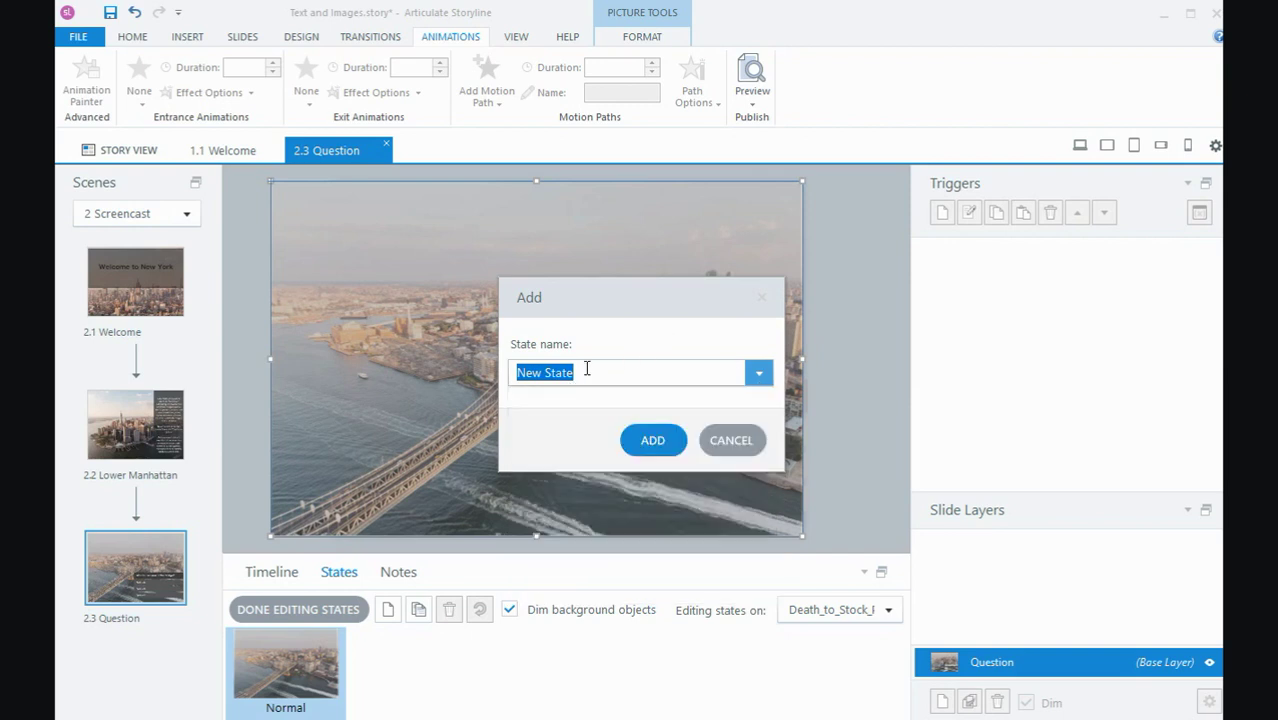
pyautogui.write('Correct')
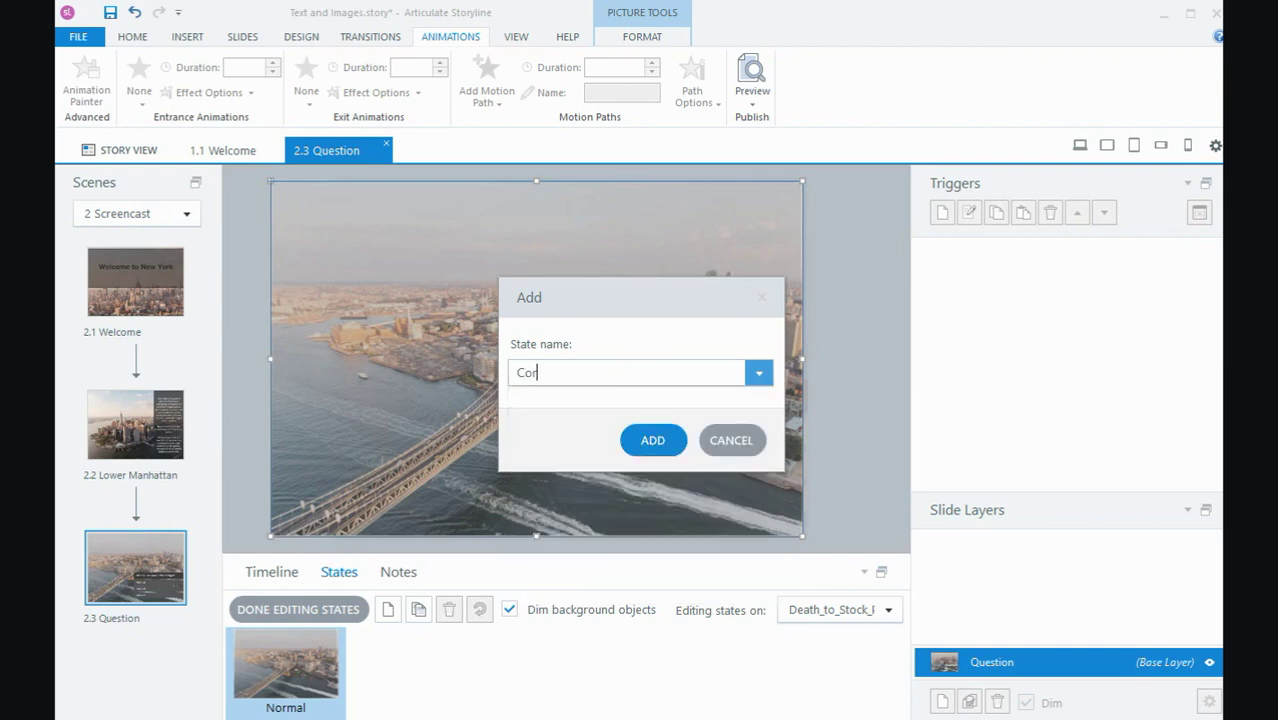
pyautogui.click(655, 441)
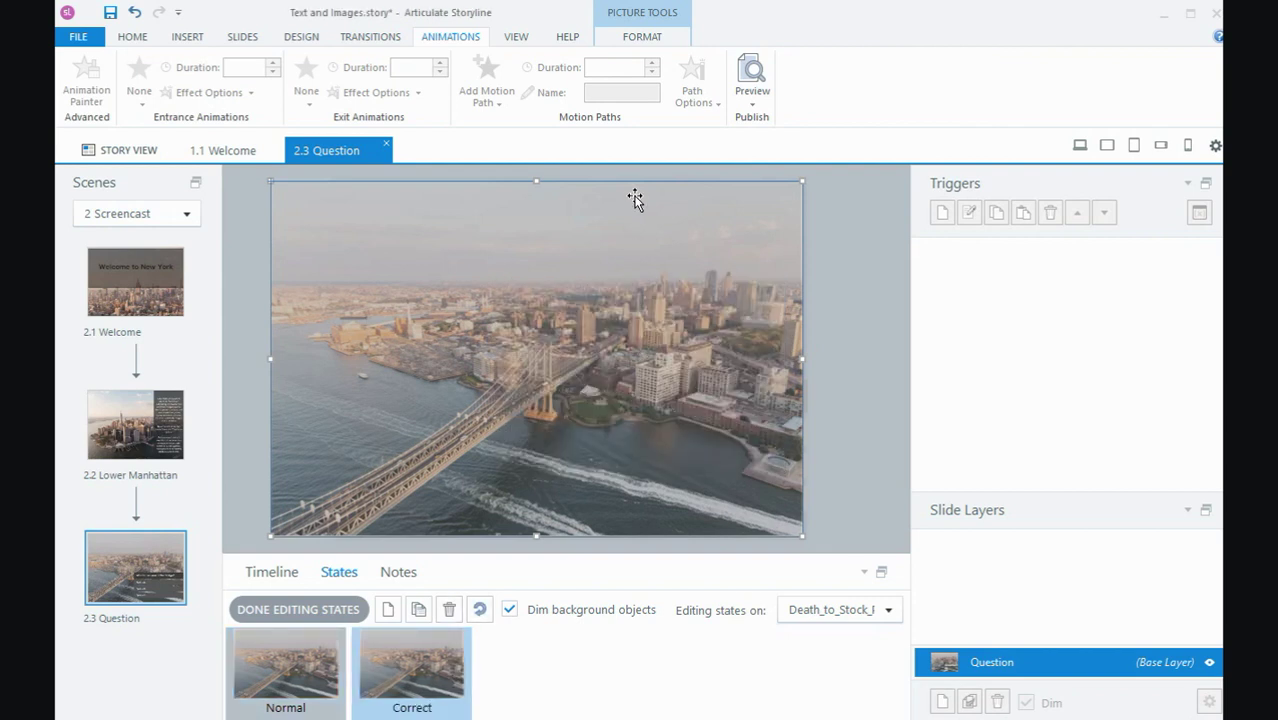
# Step: Recolor the Correct state with Accent color 3 Dark and set brightness to -10%
pyautogui.click(636, 48)
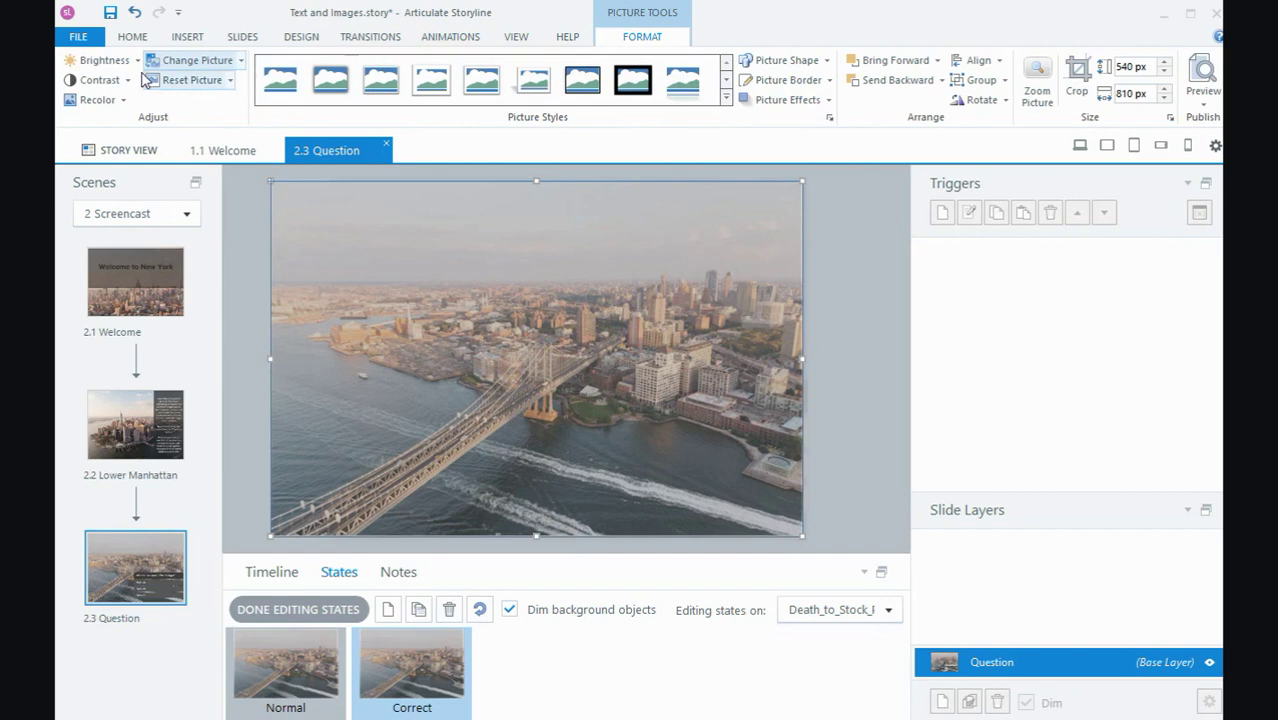
pyautogui.click(123, 108)
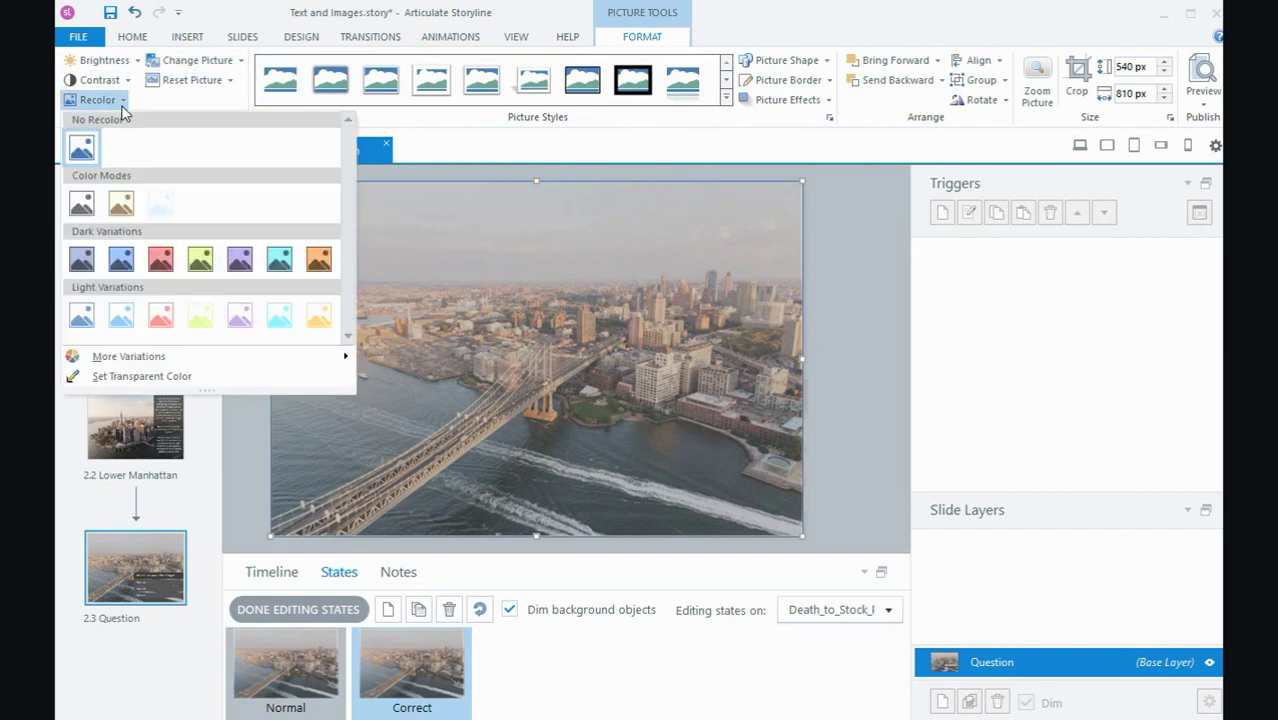
pyautogui.click(203, 272)
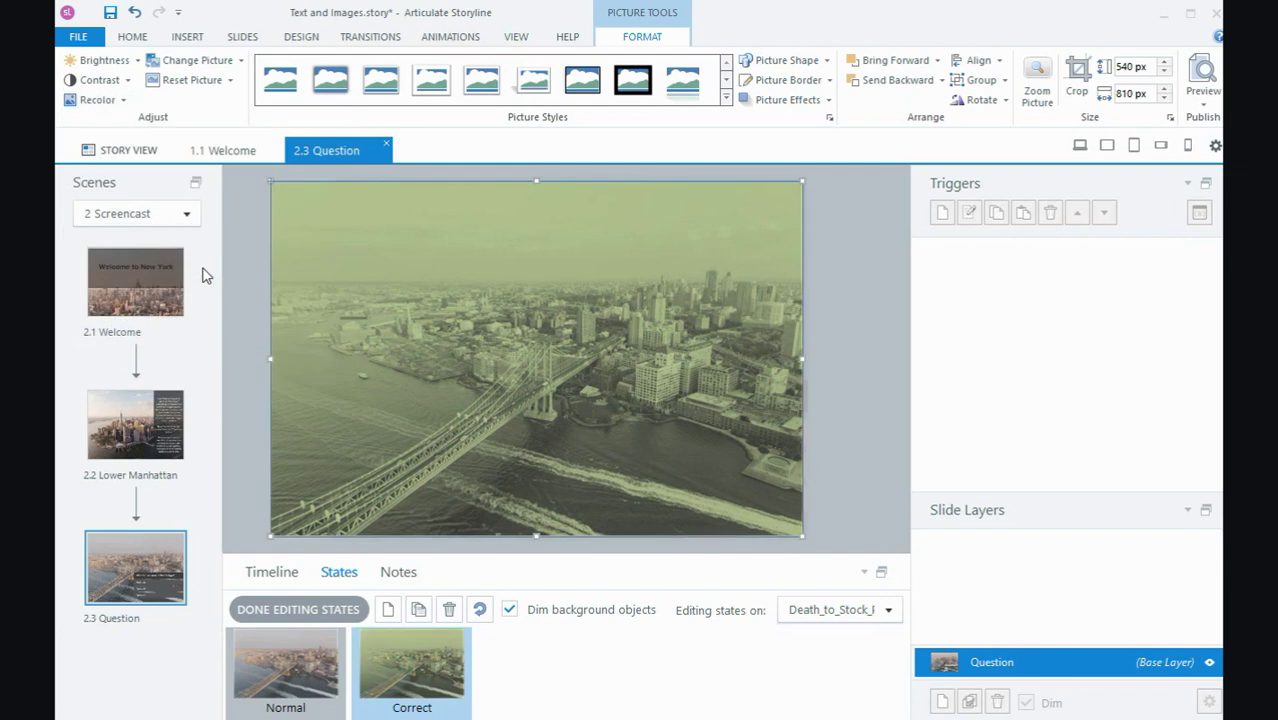
pyautogui.click(137, 61)
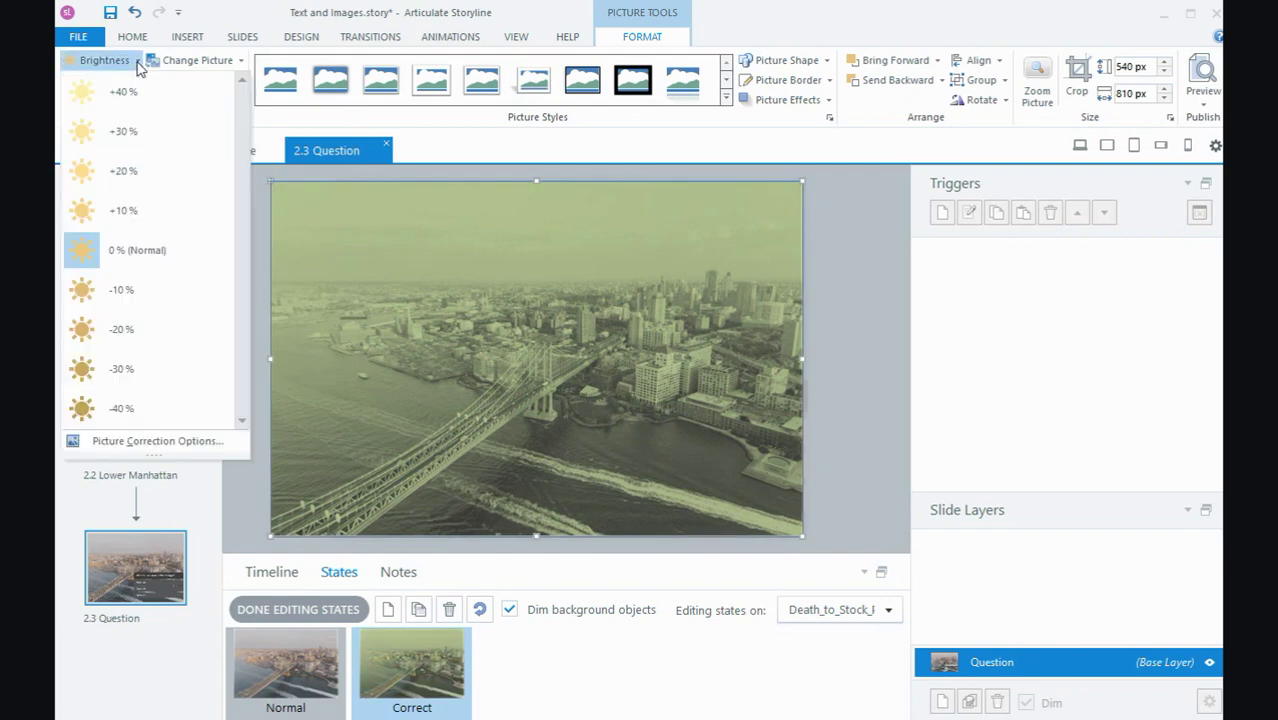
pyautogui.click(135, 292)
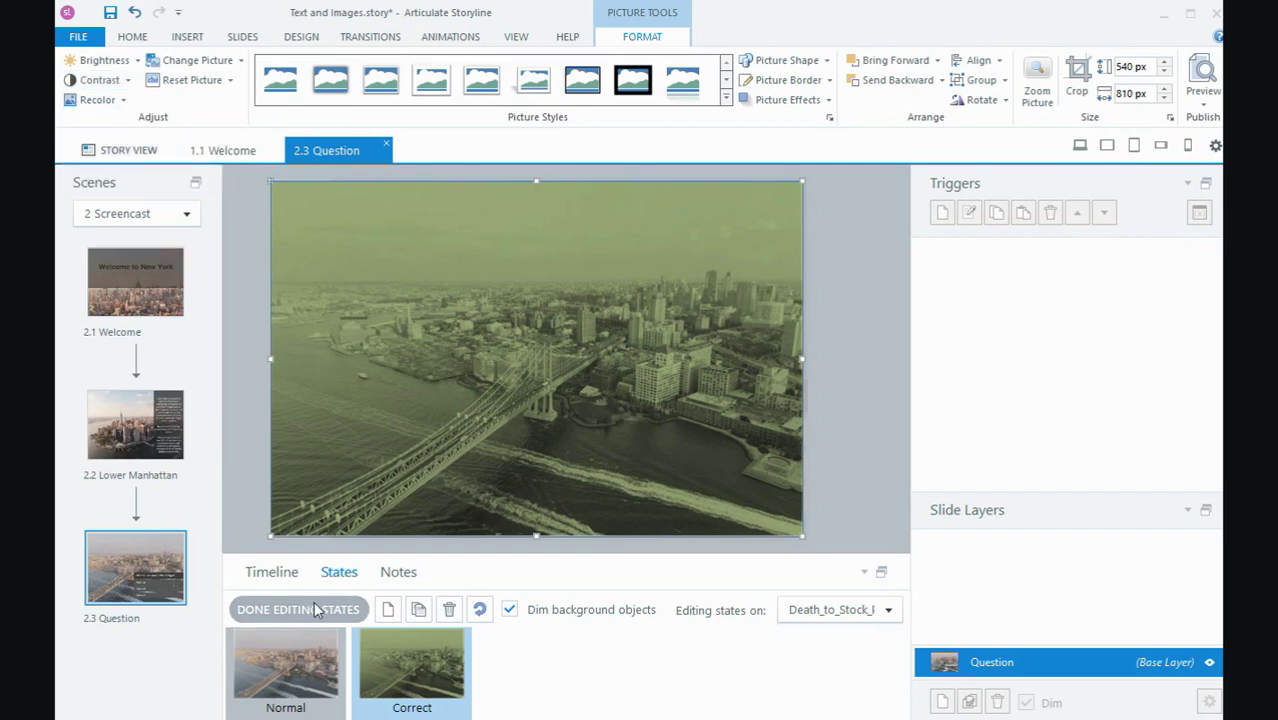
# Step: Add another photo state named 'Incorrect'
pyautogui.click(388, 609)
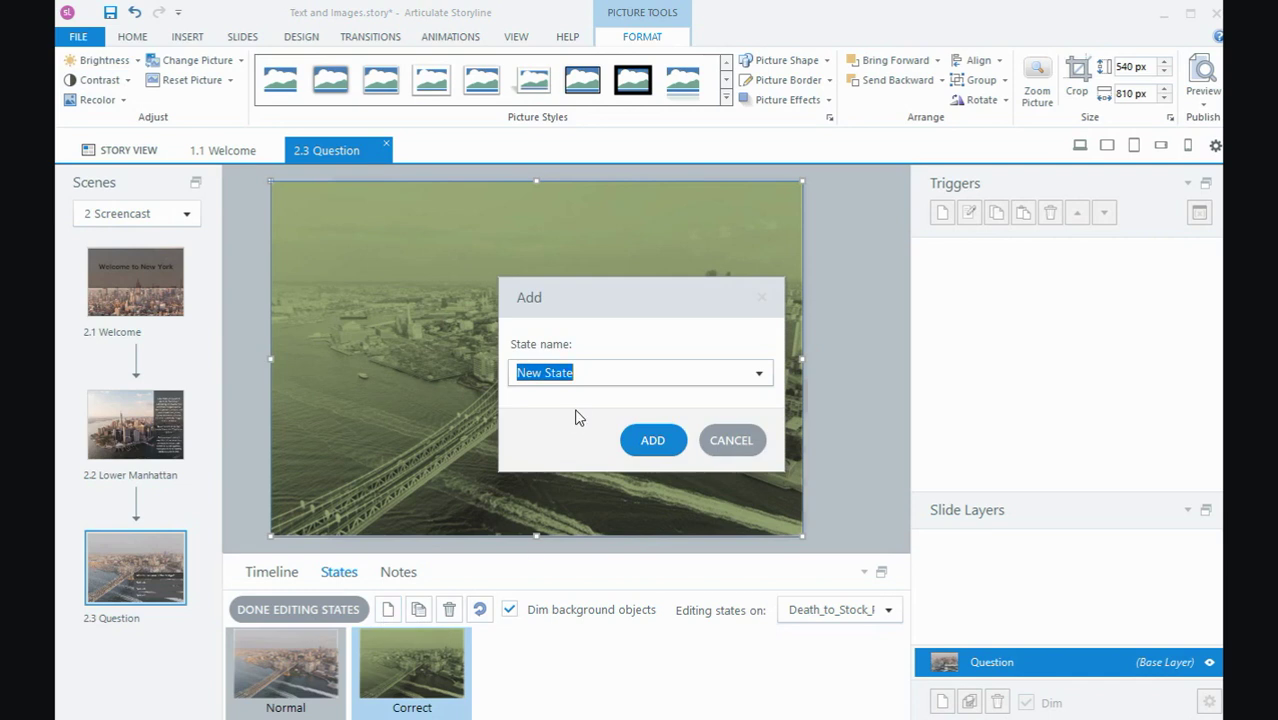
pyautogui.write('Incorrect')
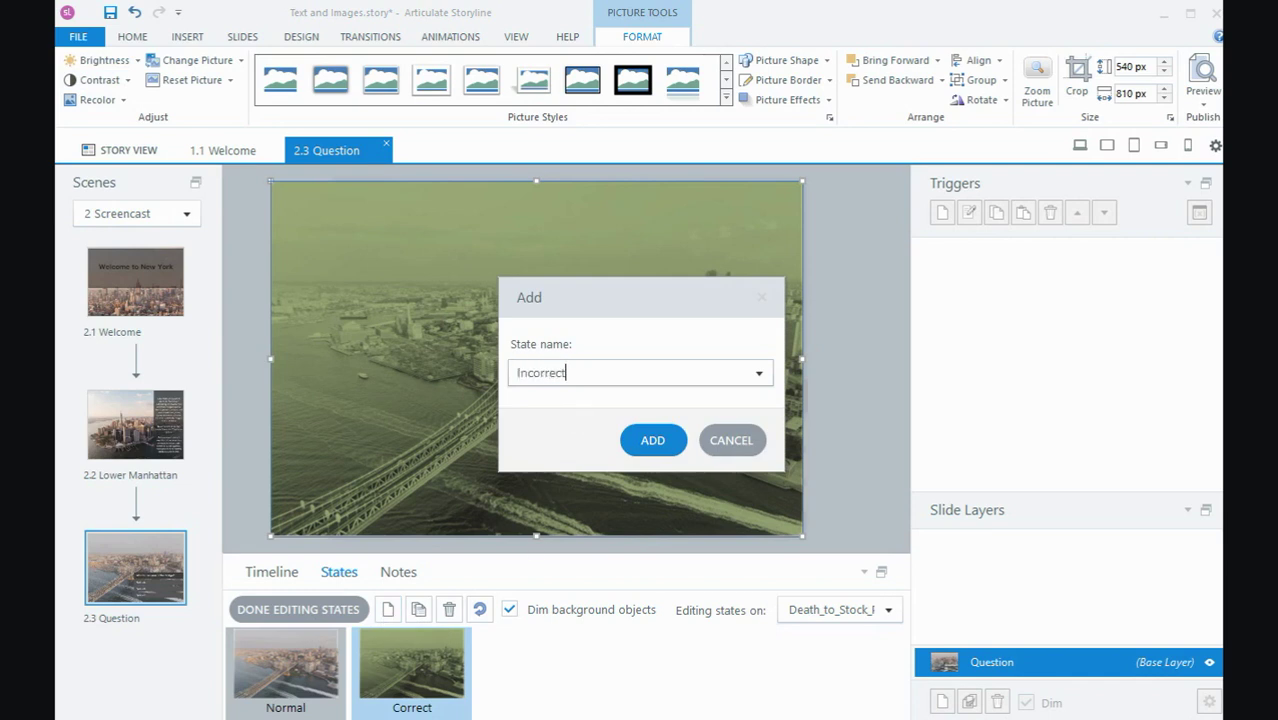
pyautogui.click(651, 438)
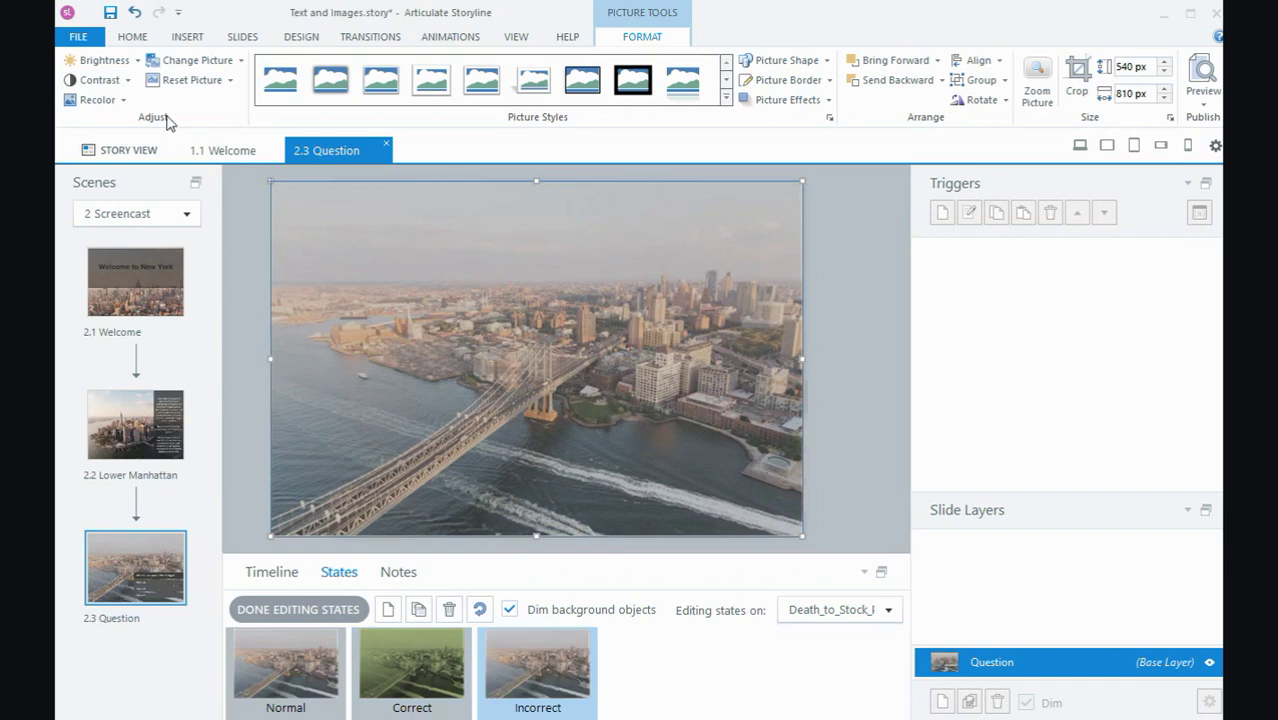
# Step: Tint the Incorrect state Red Dark Variation, set brightness -10%, and finish editing states
pyautogui.click(124, 99)
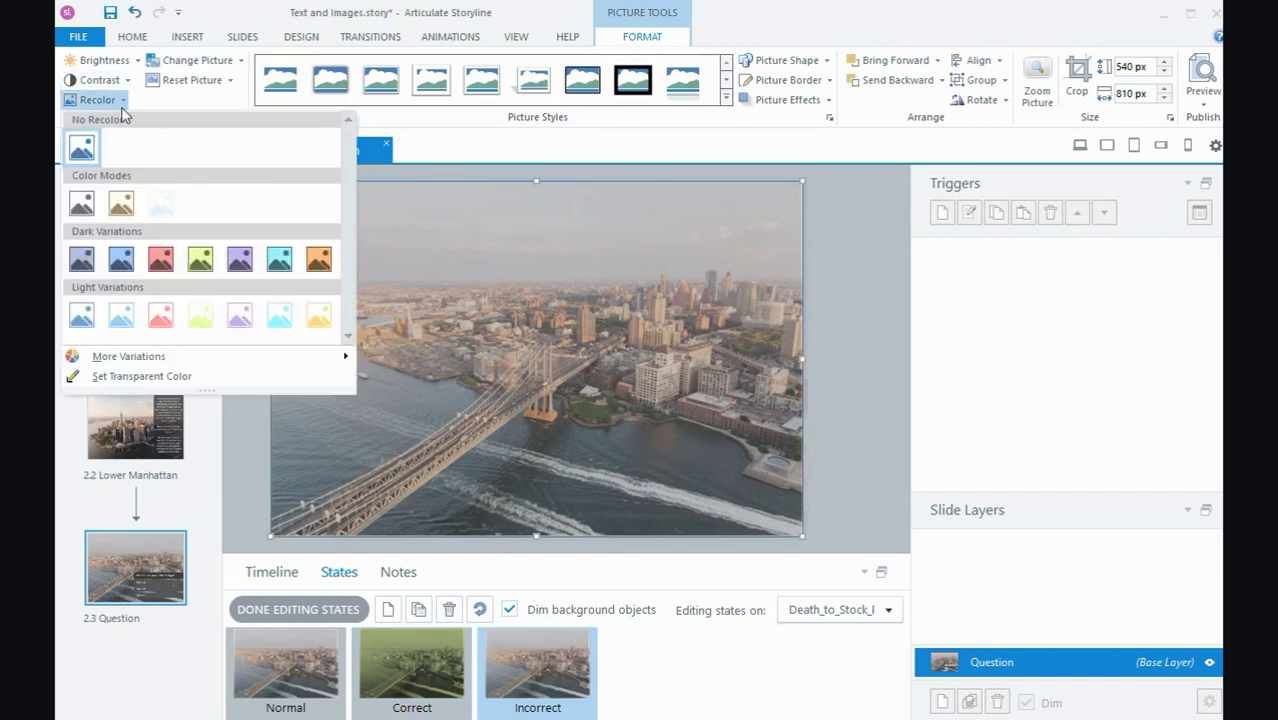
pyautogui.click(161, 259)
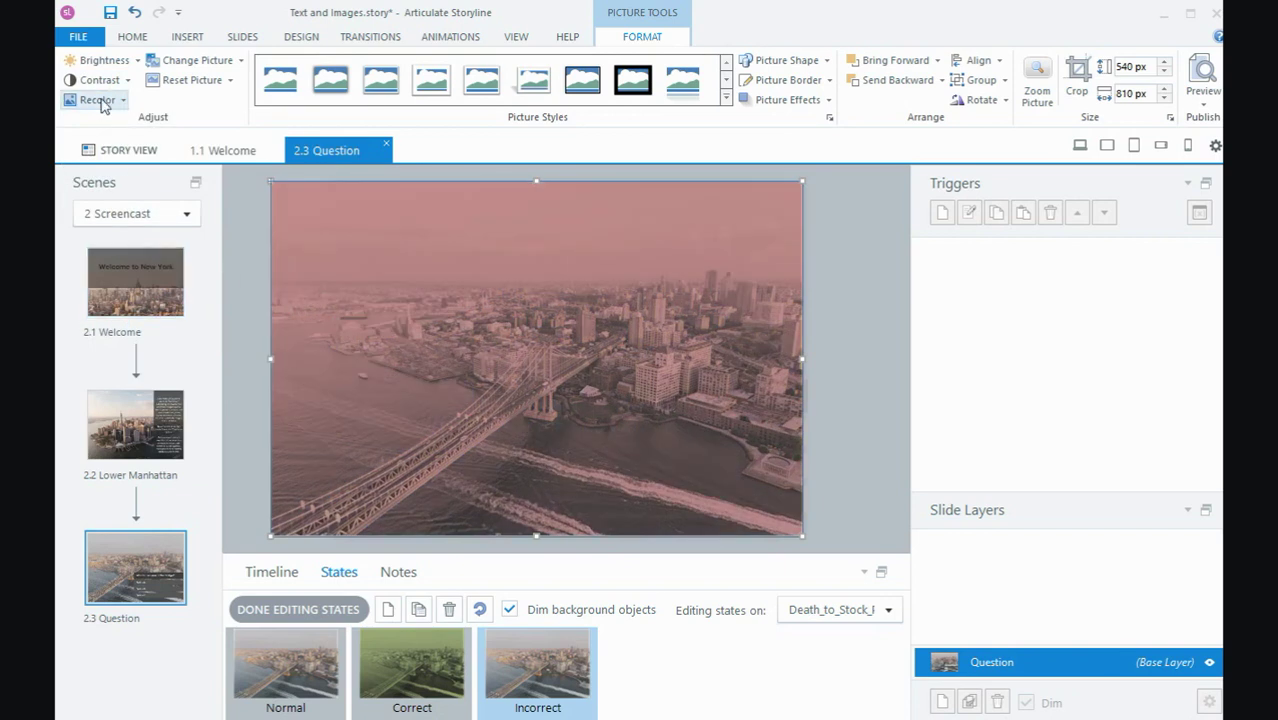
pyautogui.click(137, 61)
pyautogui.click(120, 290)
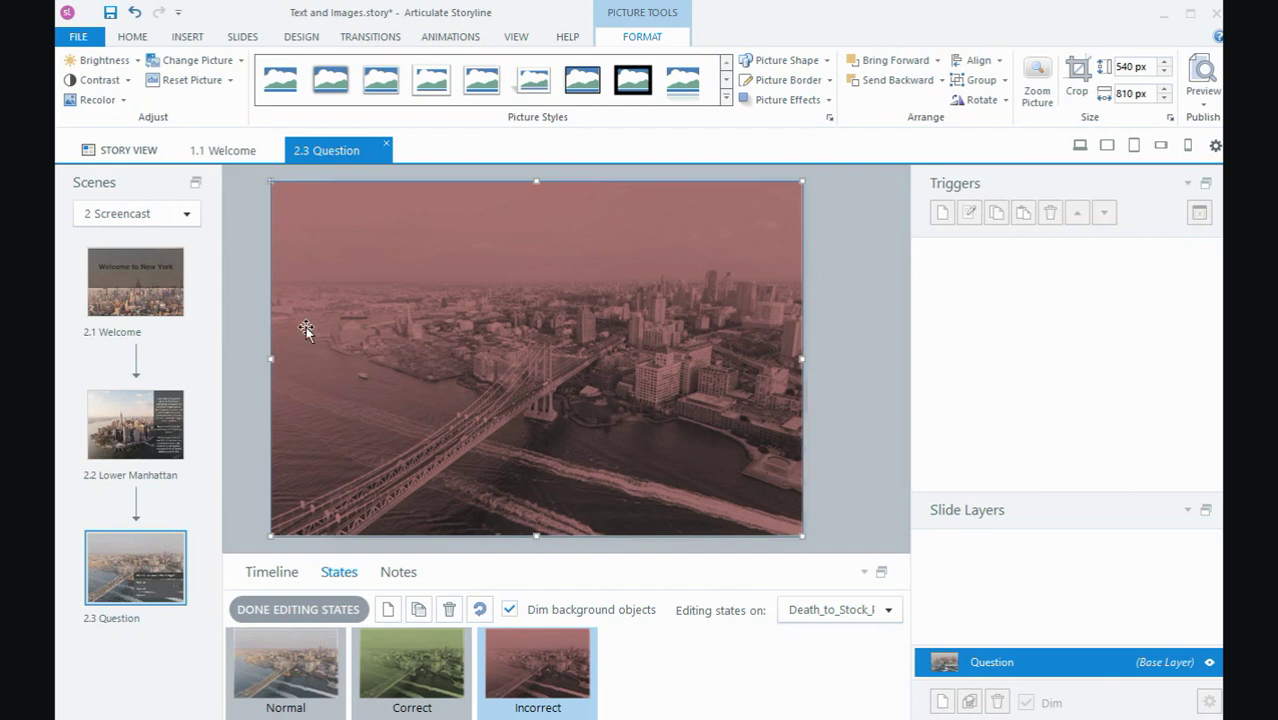
pyautogui.click(308, 614)
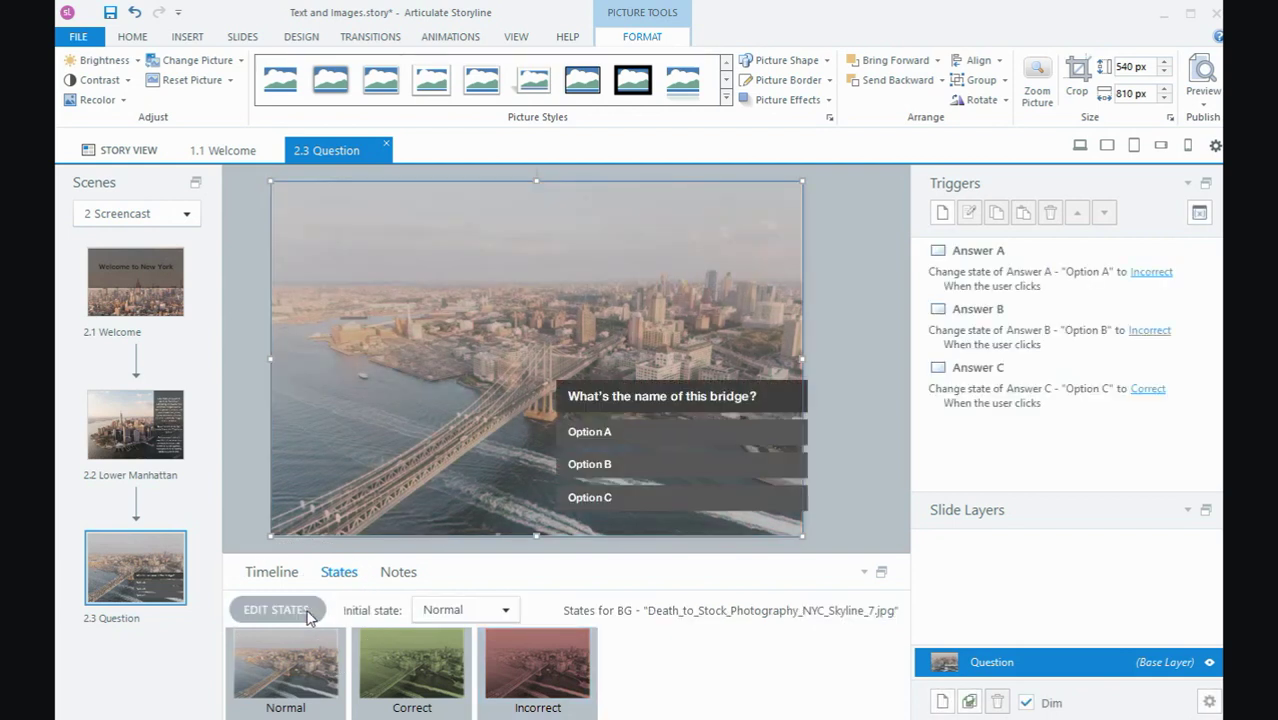
# Step: Select BG and add a trigger changing it to Incorrect when Answer A is clicked
pyautogui.click(294, 572)
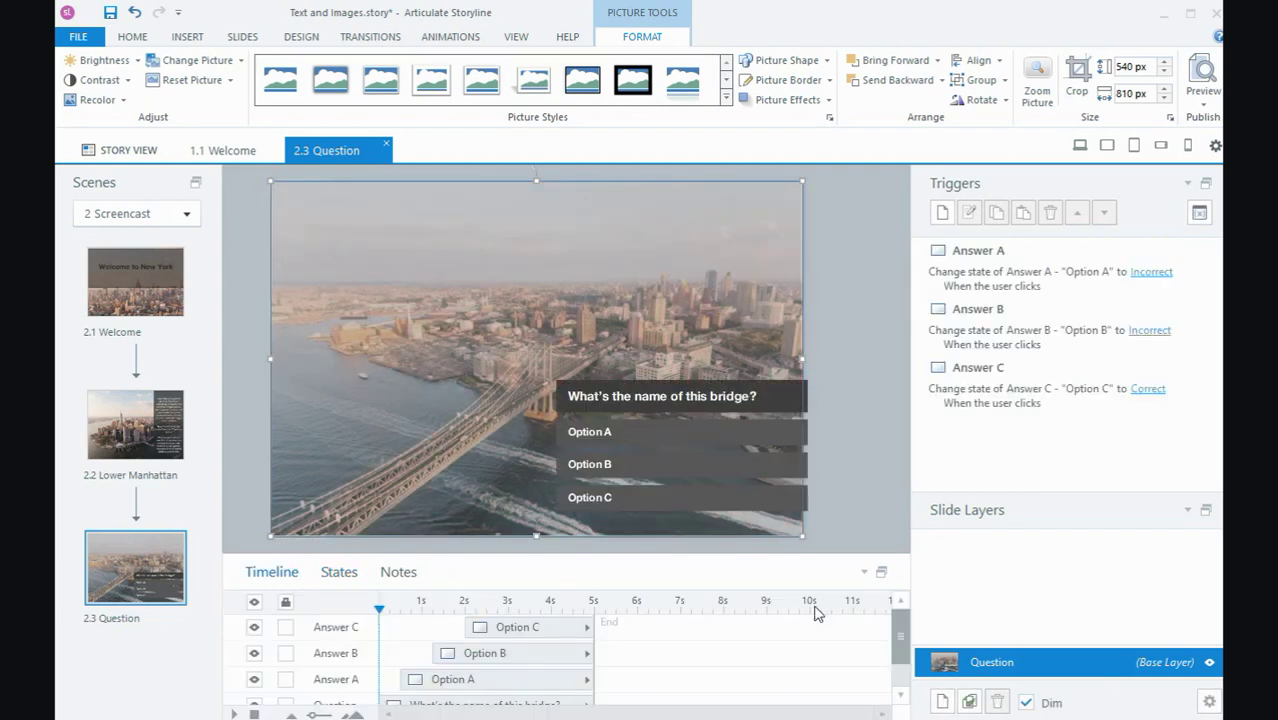
pyautogui.moveTo(903, 643); pyautogui.dragTo(910, 662)
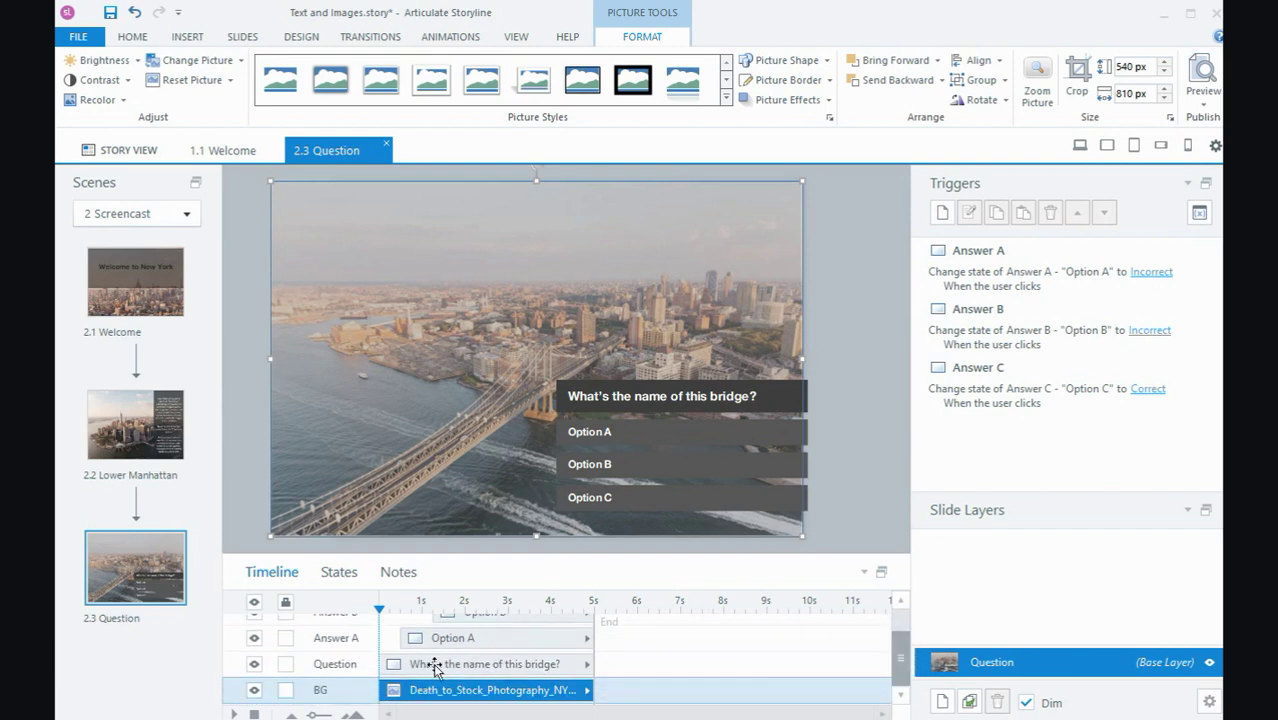
pyautogui.click(325, 692)
pyautogui.click(941, 214)
pyautogui.click(584, 300)
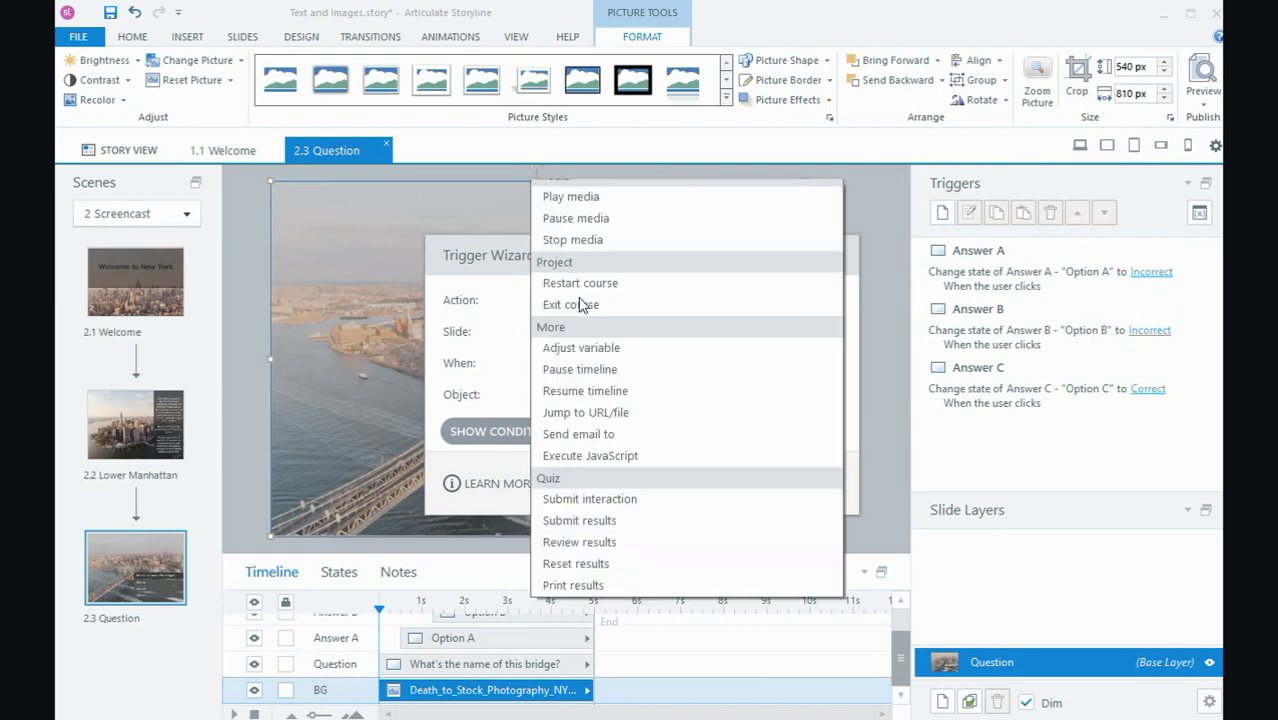
pyautogui.scroll(5, 590, 290)
pyautogui.click(600, 210)
pyautogui.click(587, 332)
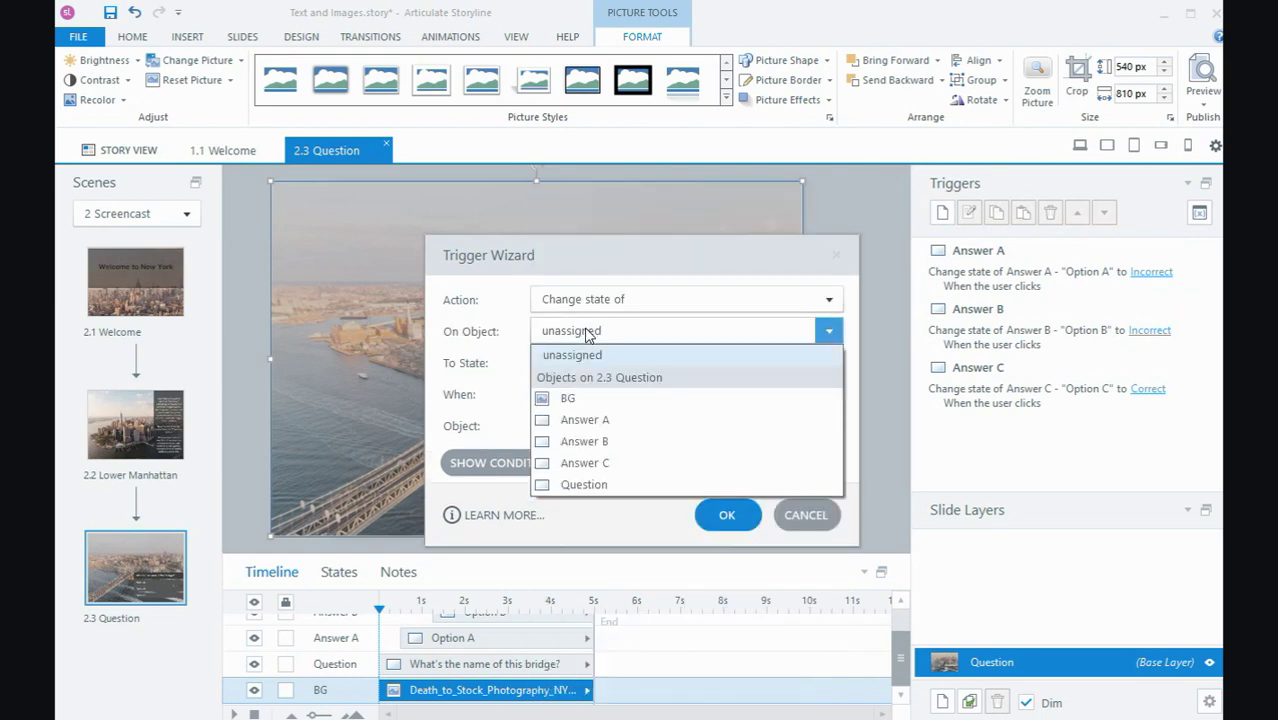
pyautogui.click(575, 398)
pyautogui.click(583, 366)
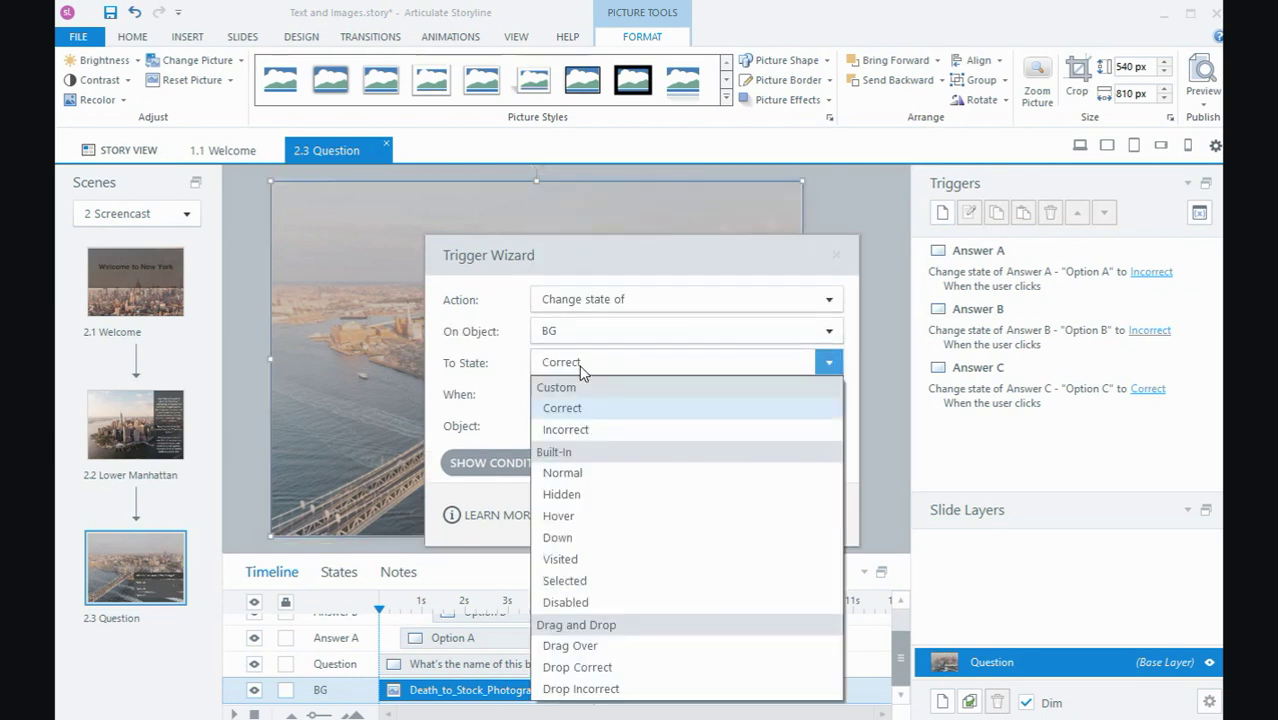
pyautogui.click(585, 428)
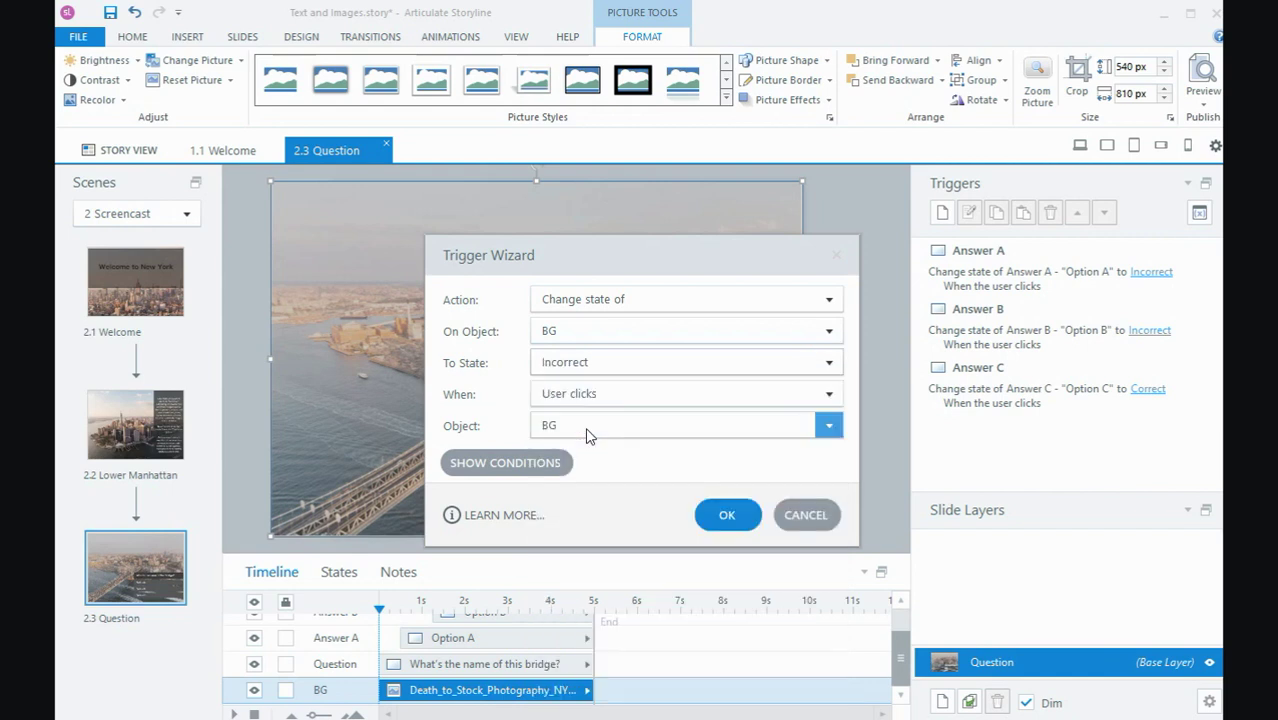
pyautogui.click(571, 427)
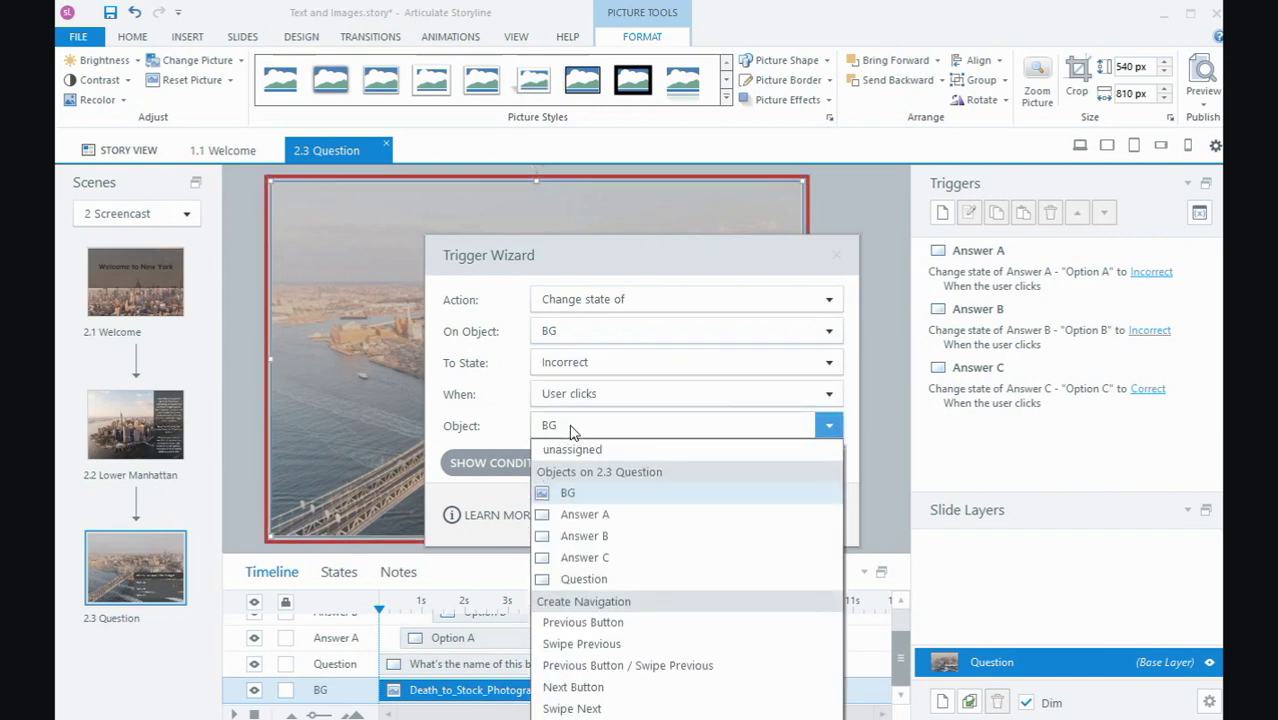
pyautogui.click(583, 516)
pyautogui.click(704, 514)
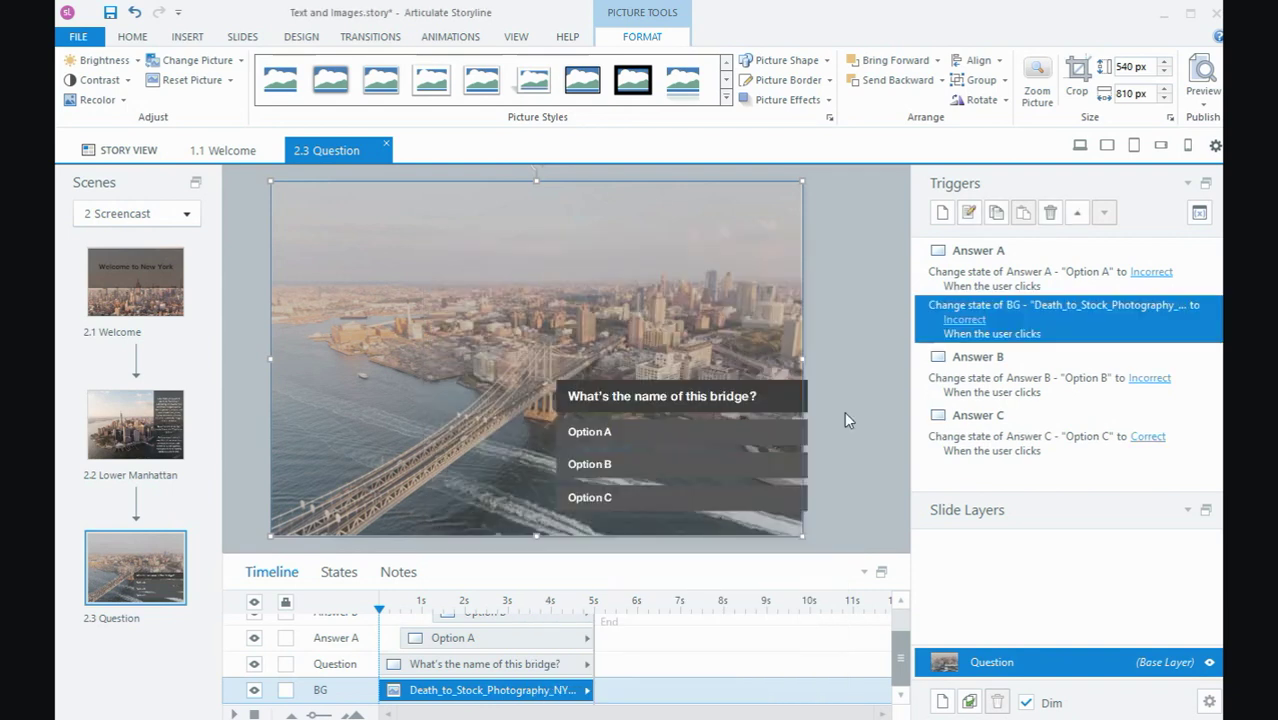
# Step: Add a trigger changing BG to Incorrect when Answer B is clicked
pyautogui.click(941, 212)
pyautogui.click(613, 315)
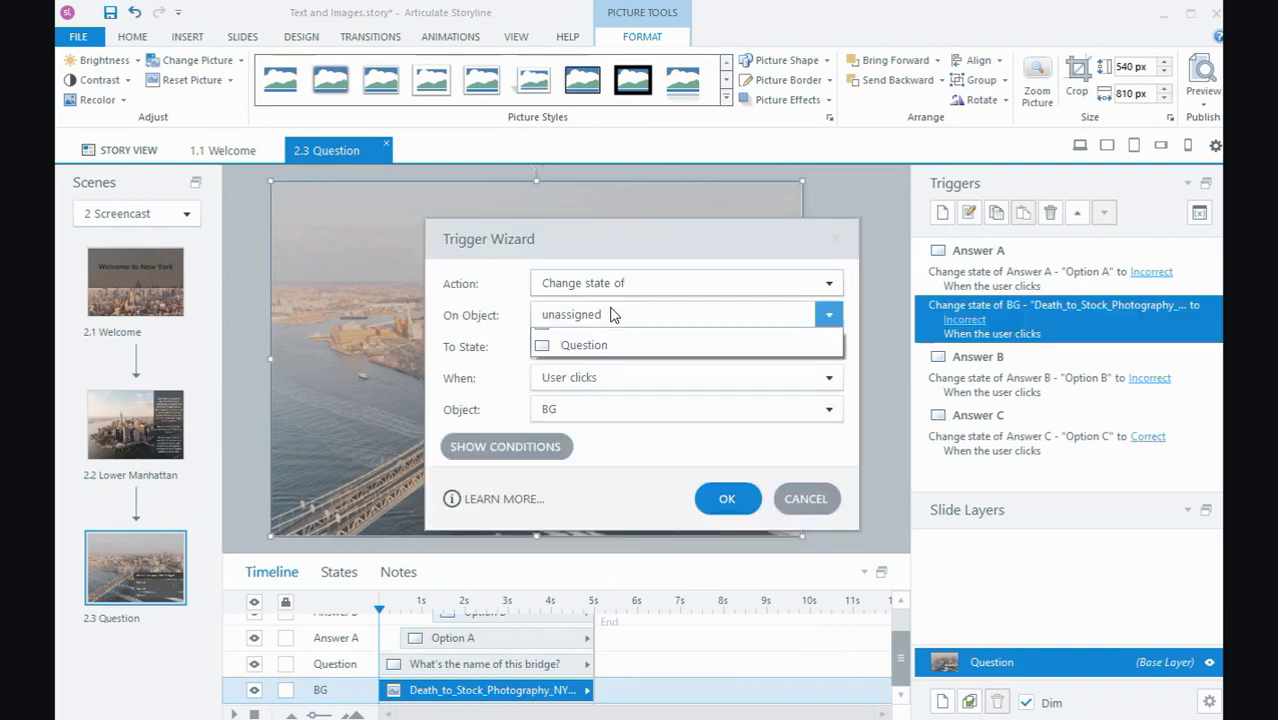
pyautogui.click(585, 379)
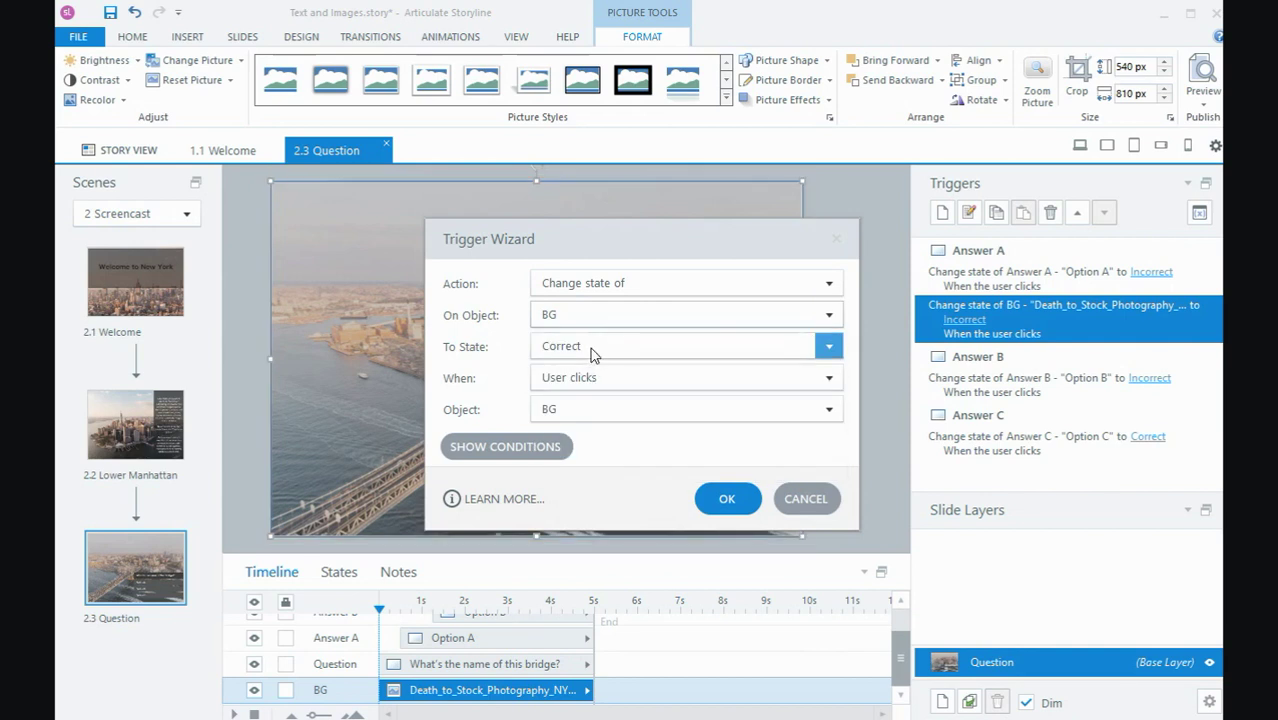
pyautogui.click(590, 355)
pyautogui.click(598, 403)
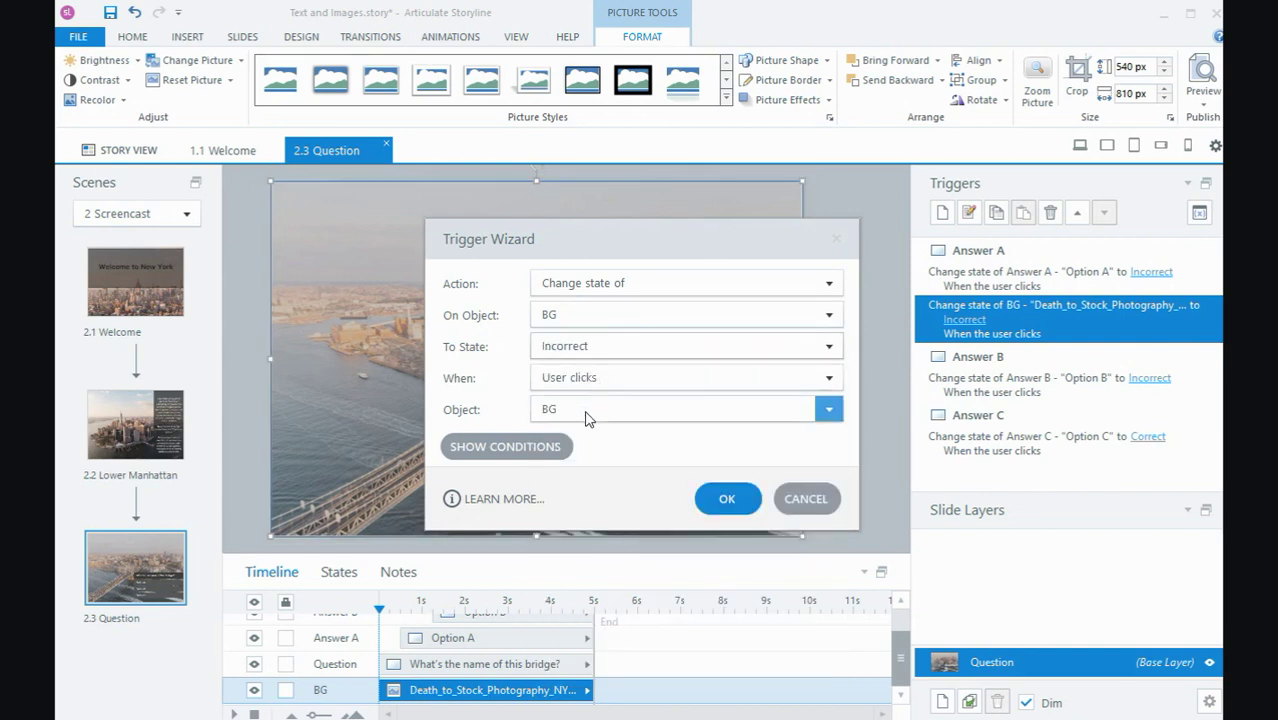
pyautogui.click(587, 416)
pyautogui.click(604, 518)
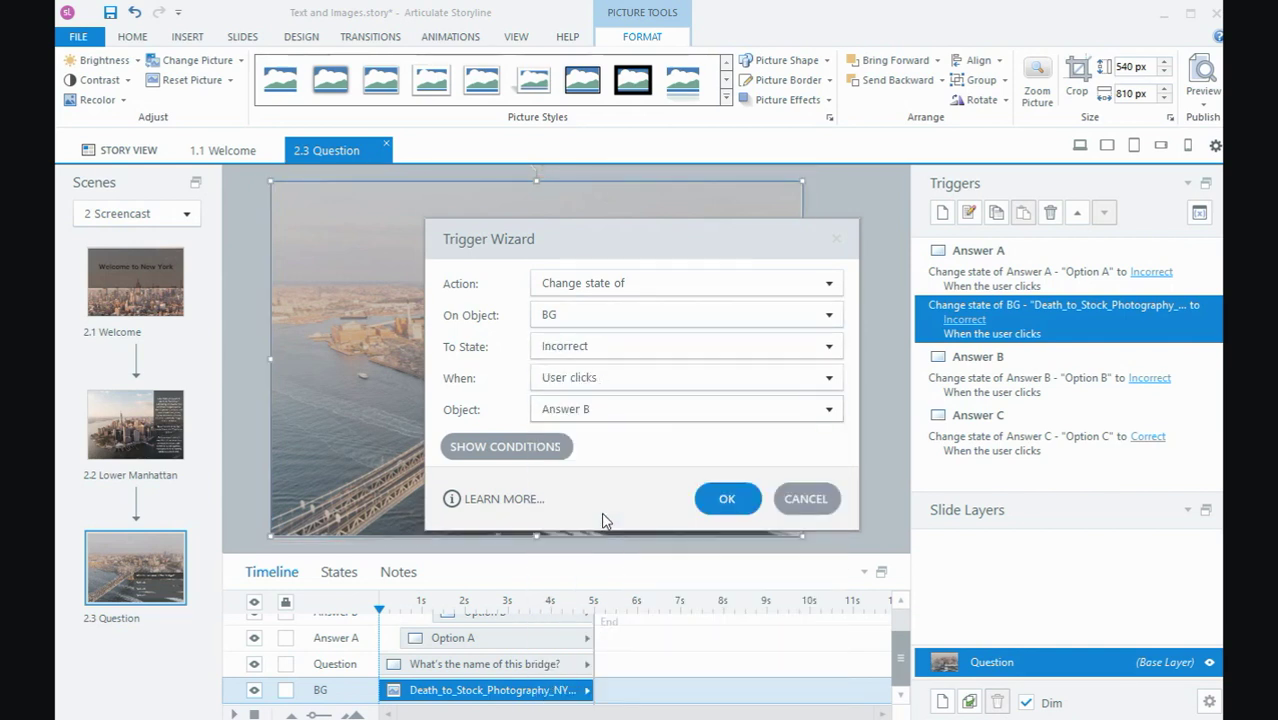
pyautogui.click(716, 497)
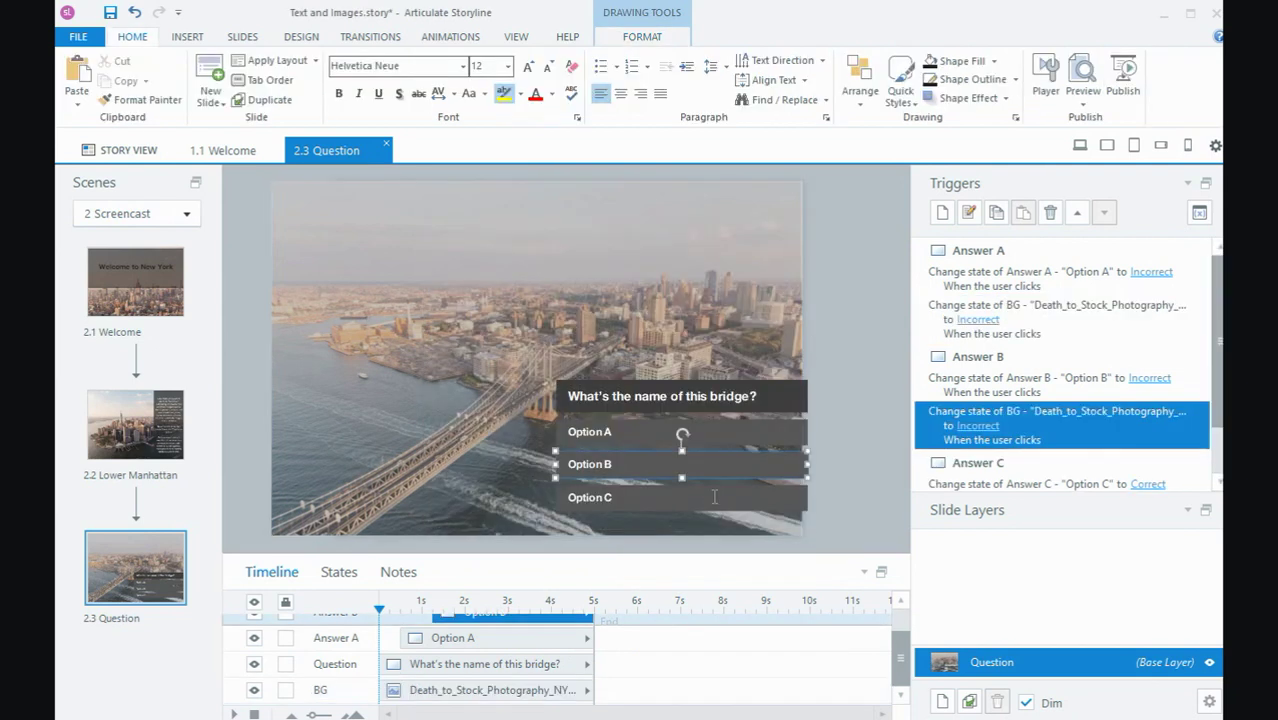
# Step: Add a trigger changing BG to Correct when Answer C is clicked
pyautogui.click(942, 212)
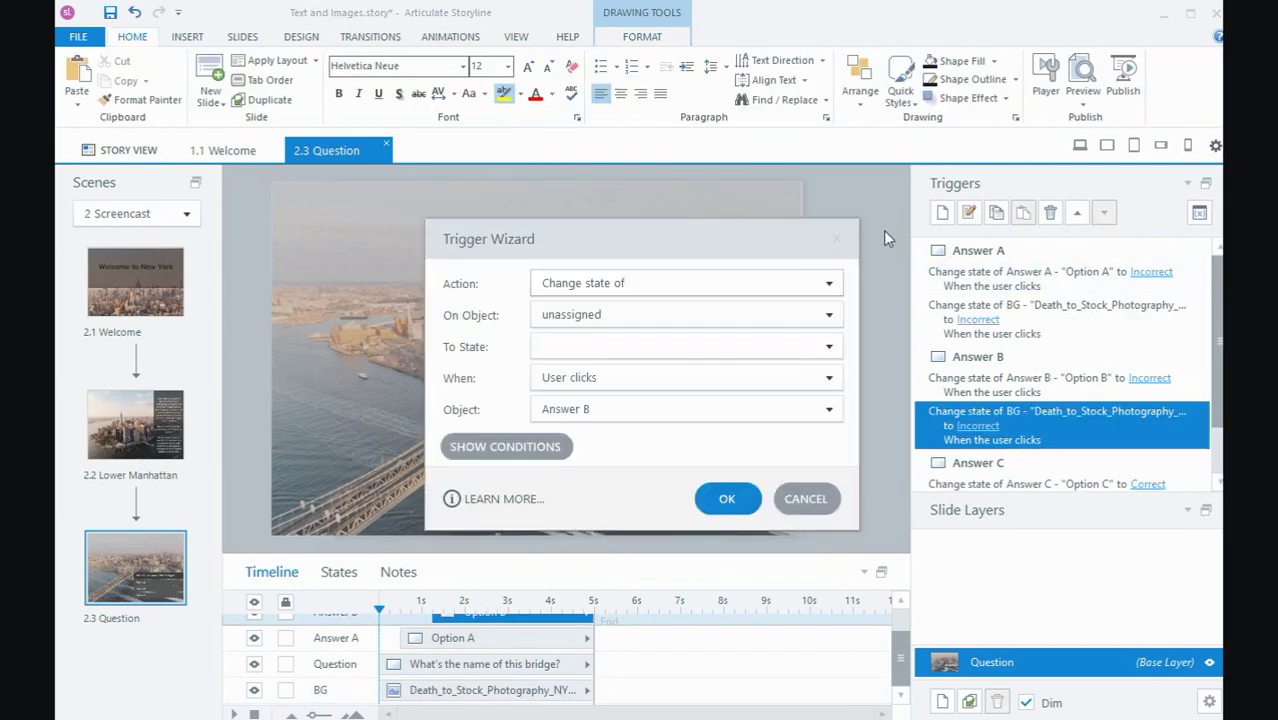
pyautogui.click(615, 317)
pyautogui.click(614, 383)
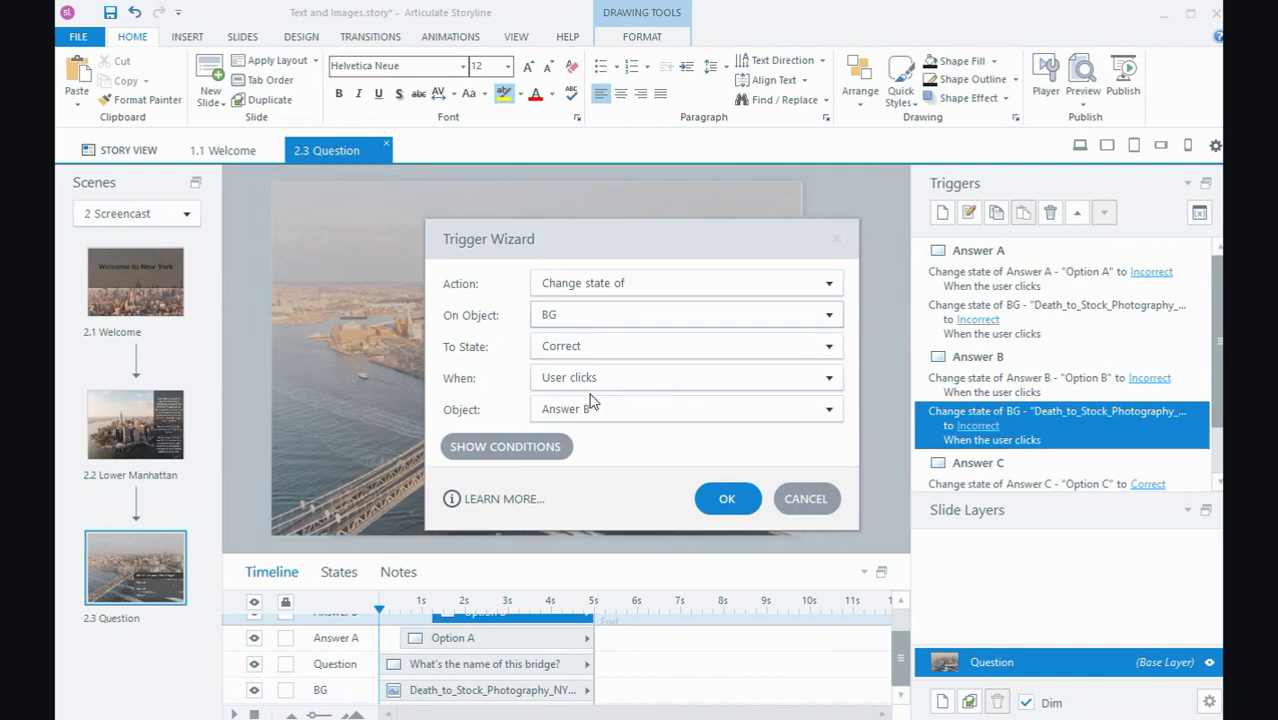
pyautogui.click(590, 408)
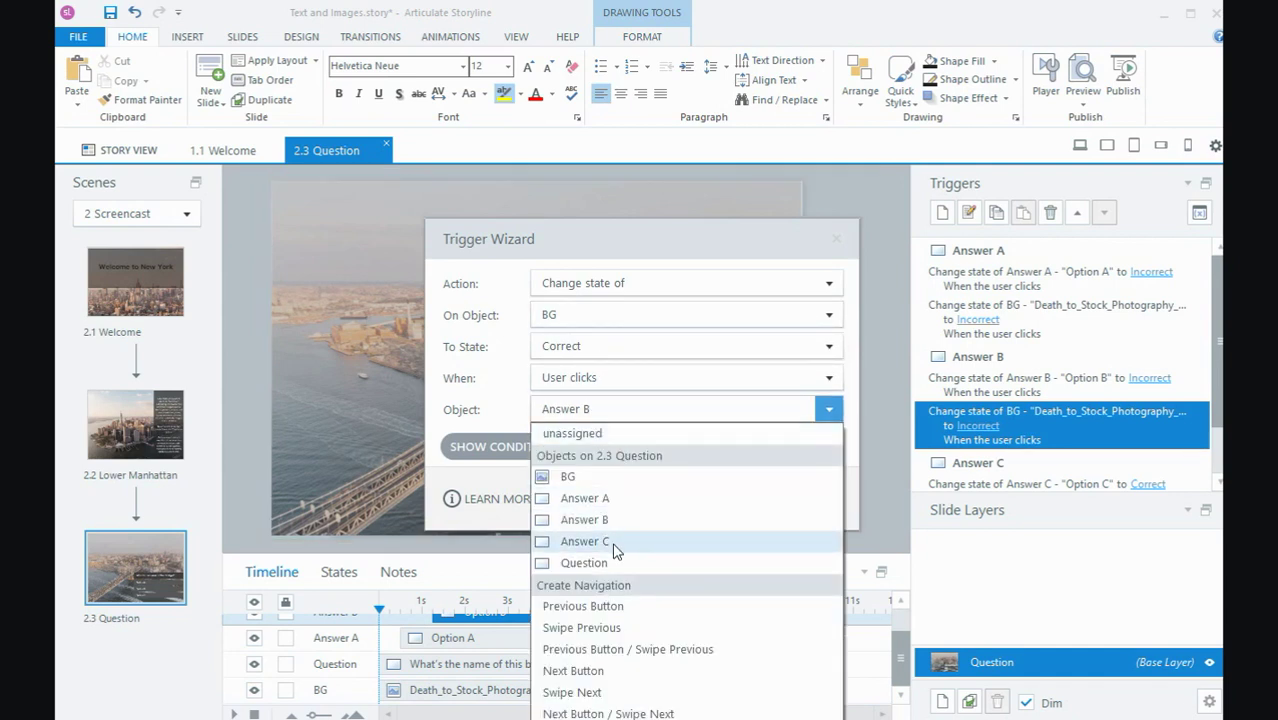
pyautogui.click(585, 541)
pyautogui.click(728, 498)
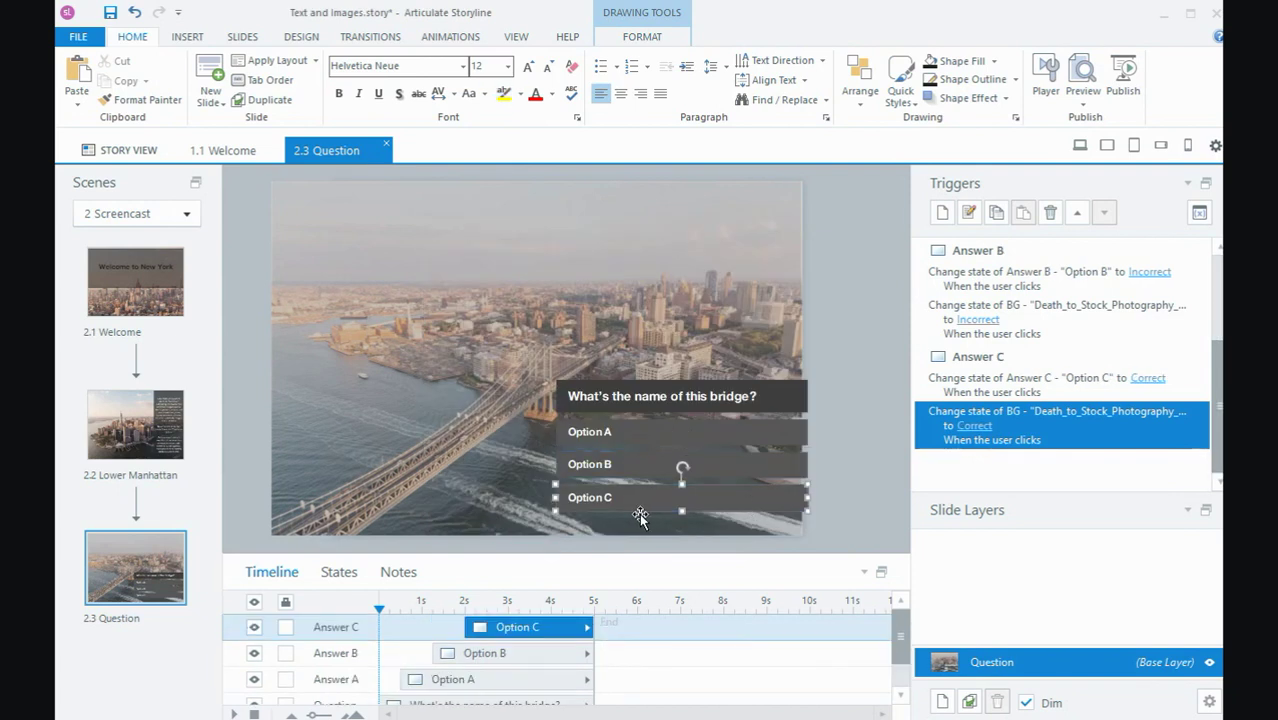
pyautogui.click(1079, 146)
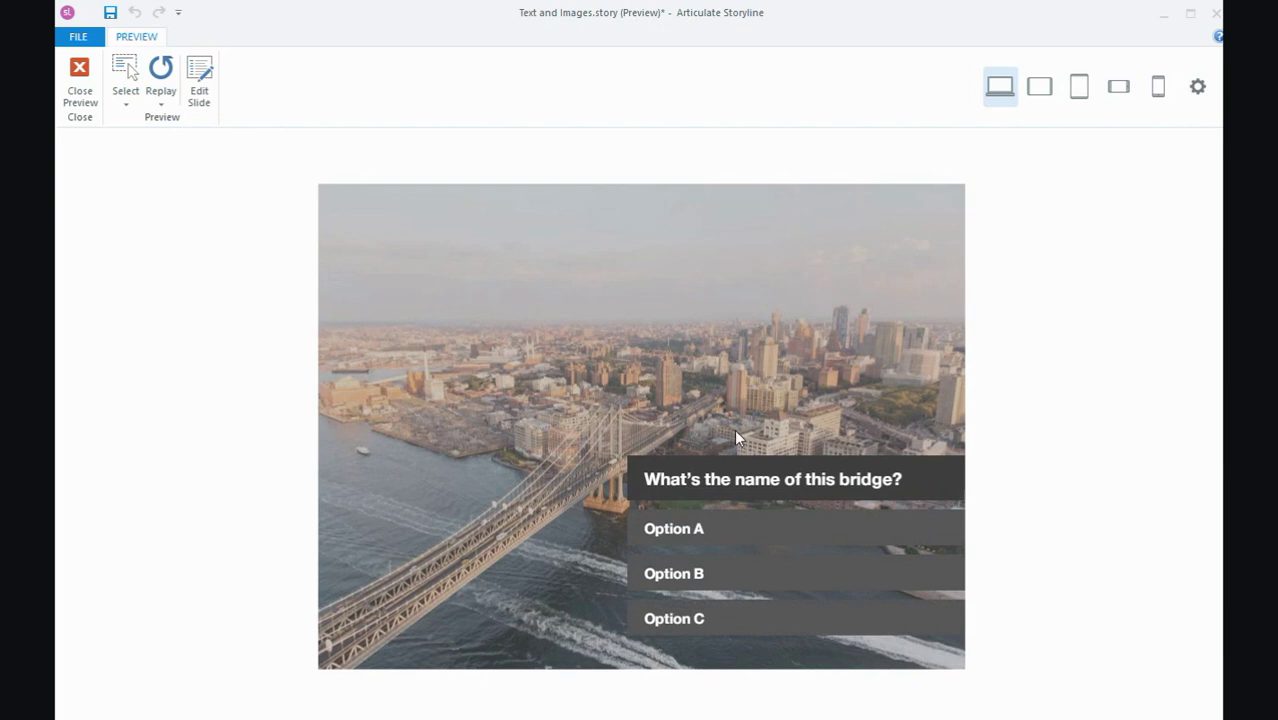
pyautogui.click(738, 530)
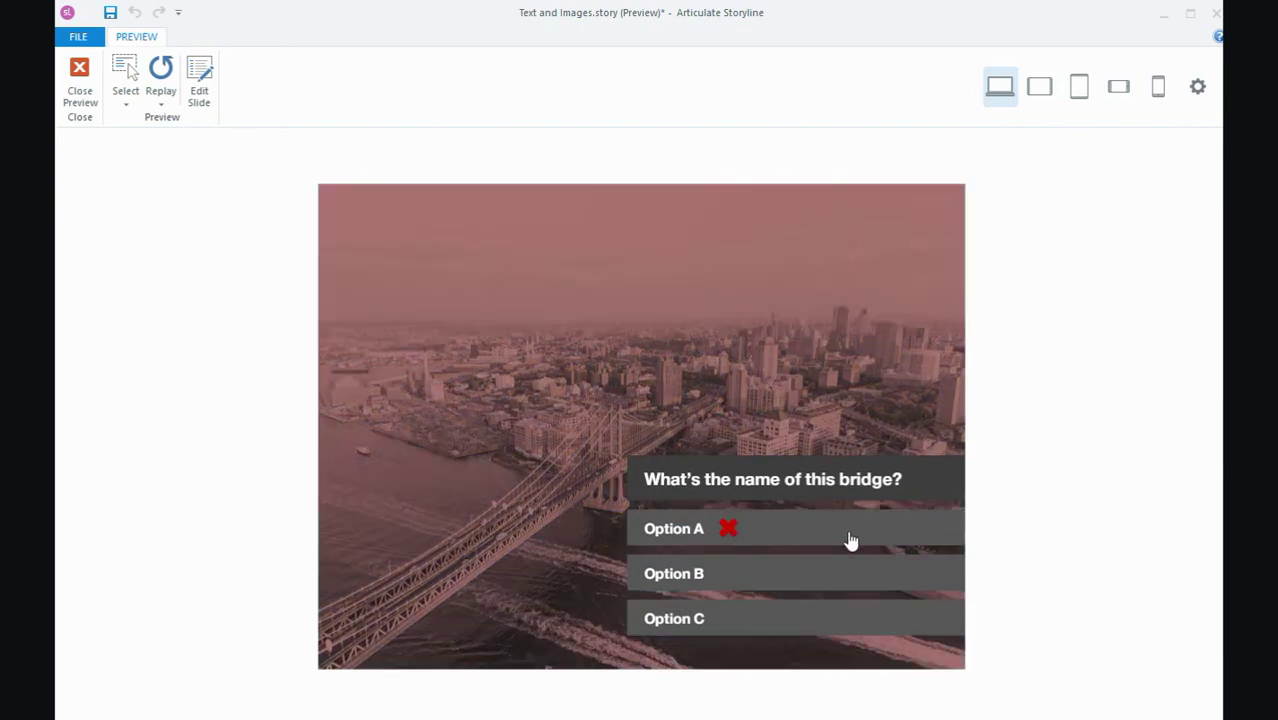
pyautogui.click(161, 104)
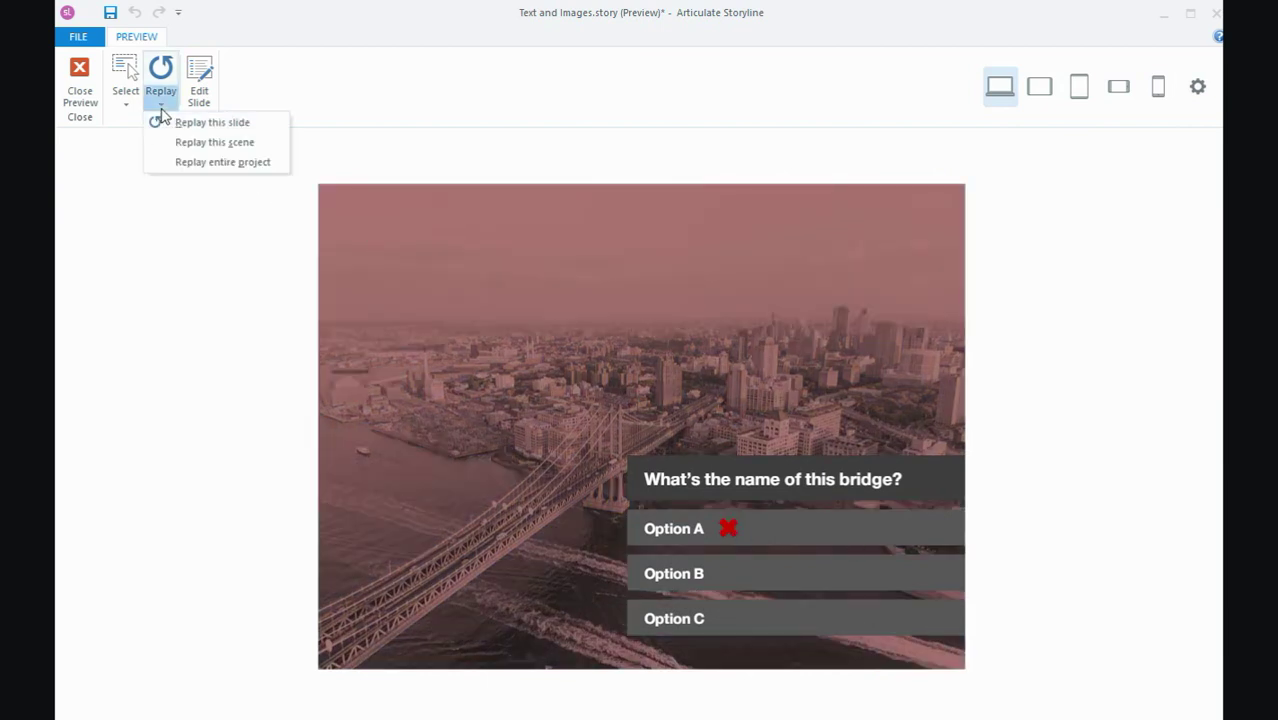
pyautogui.click(170, 123)
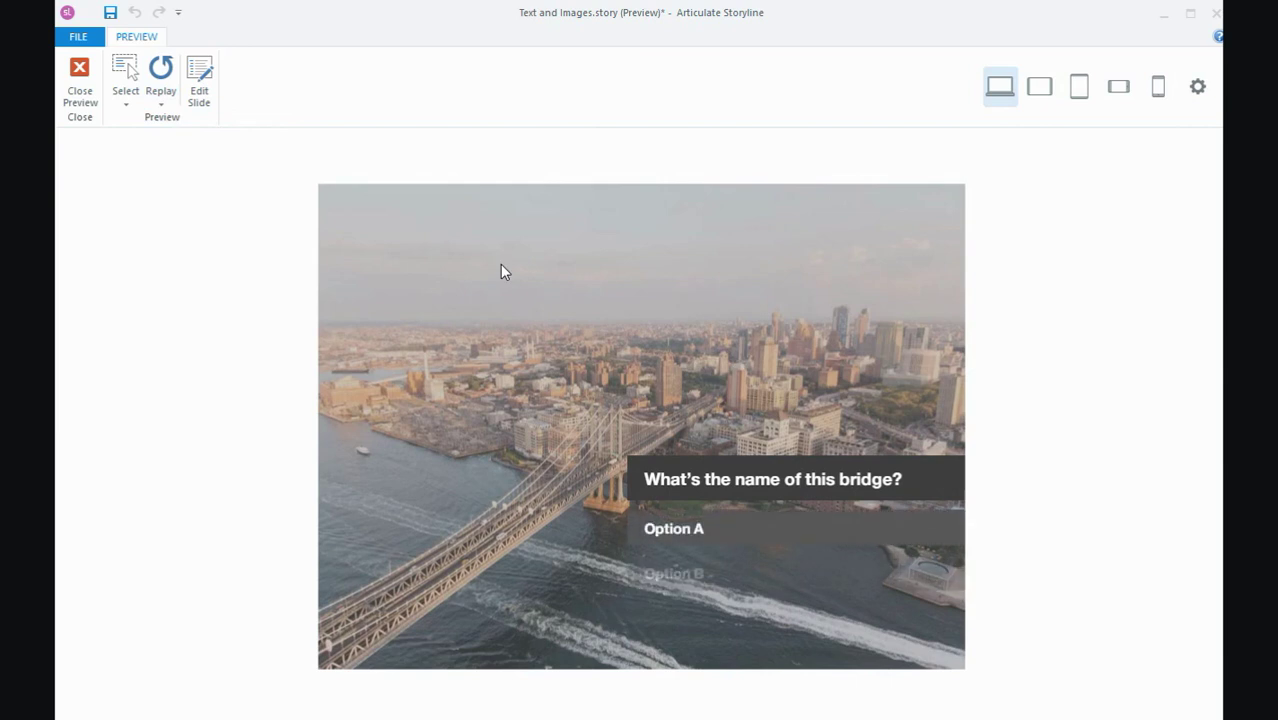
pyautogui.click(770, 621)
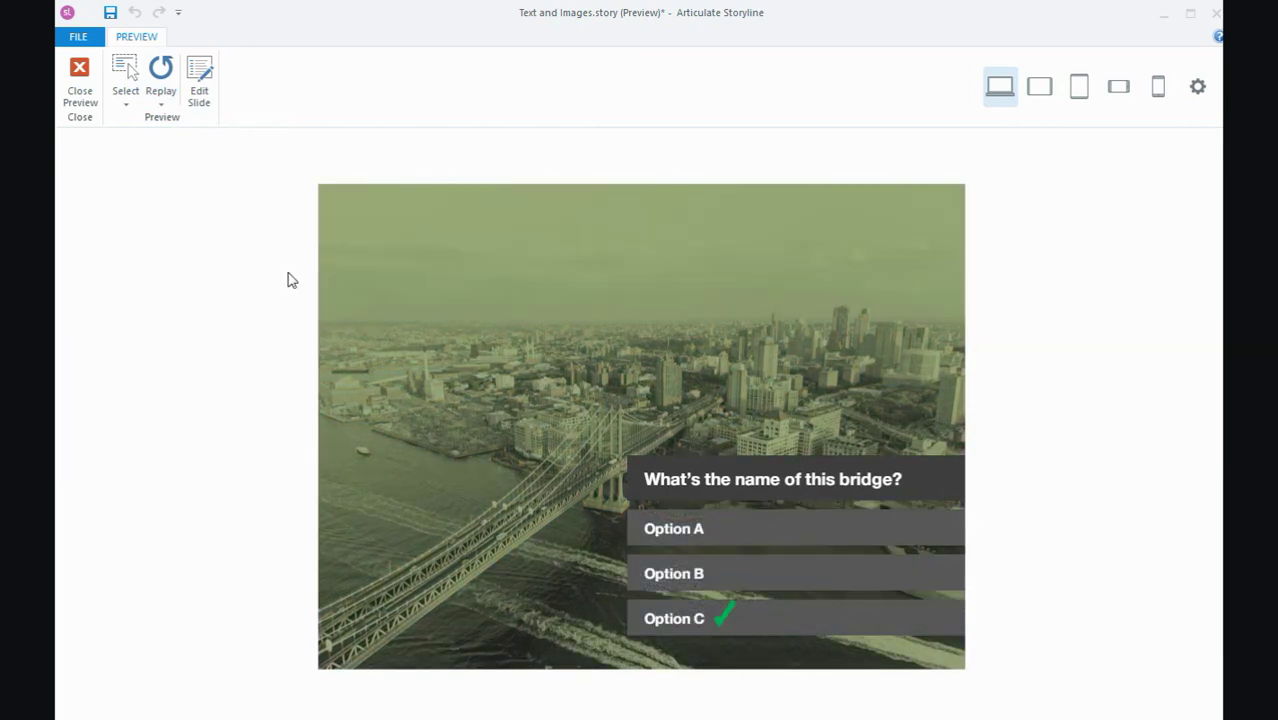
pyautogui.click(85, 72)
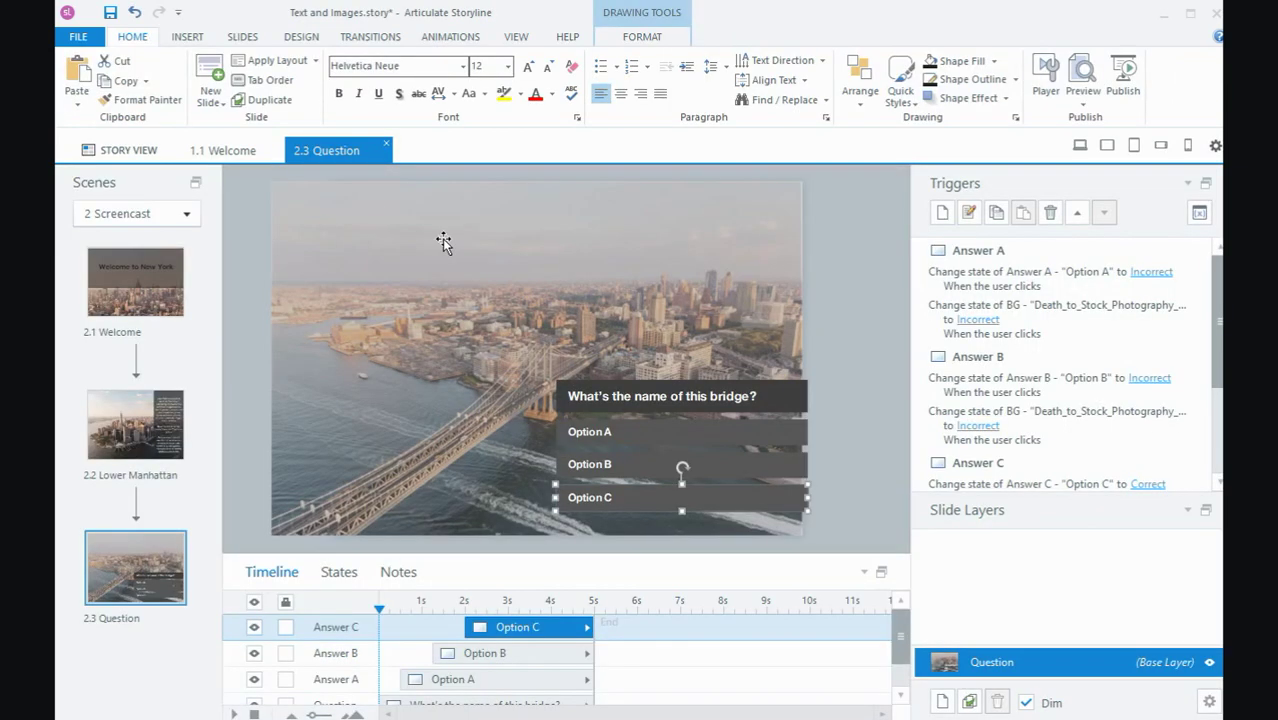